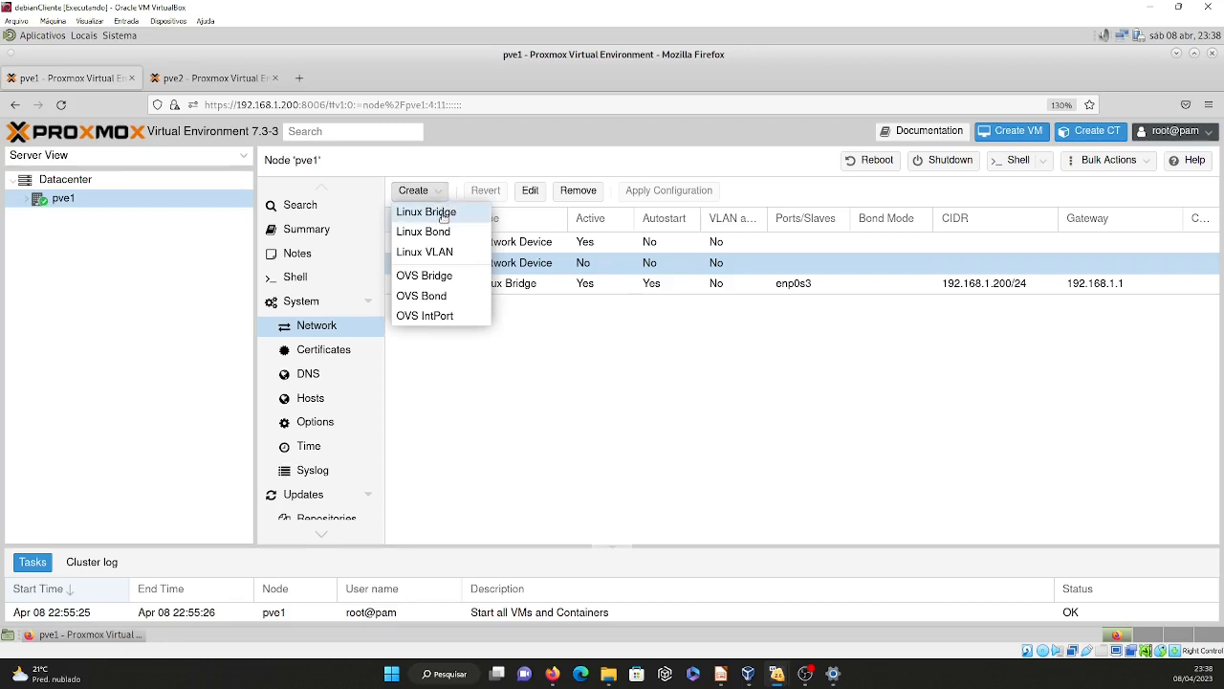
# Create a Linux bridge on node pve1 with the IPv4/CIDR address 10.0.0.10/24 and no gateway.
pyautogui.click(436, 212)
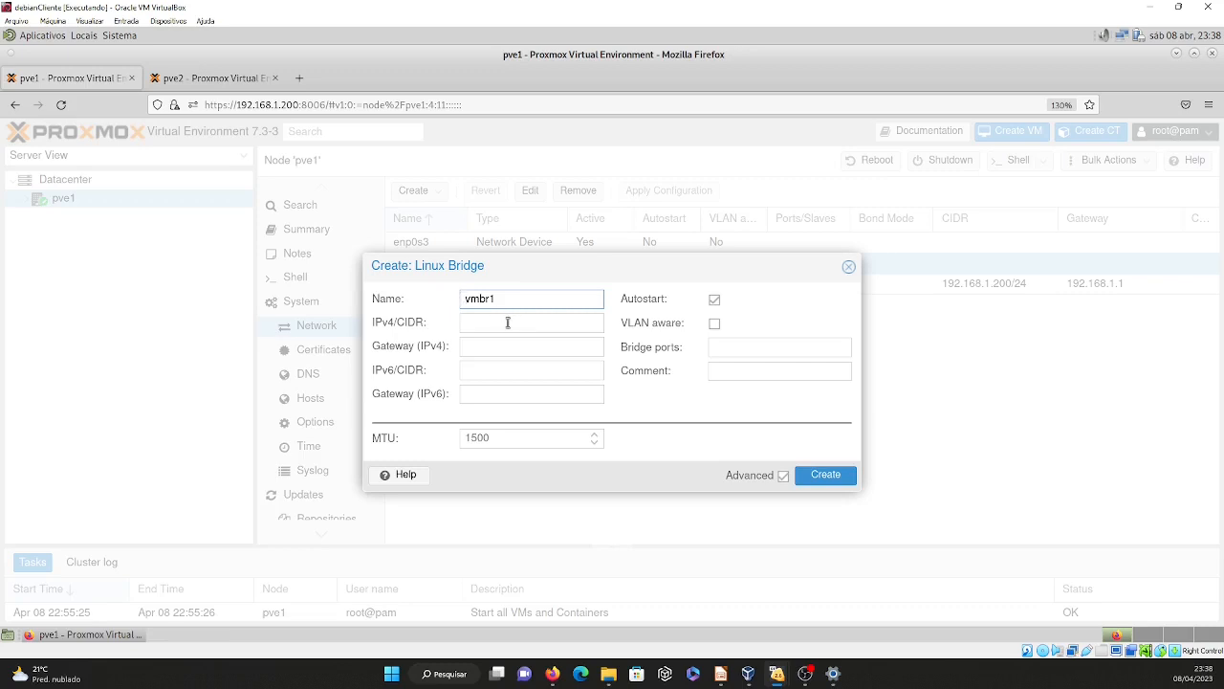
pyautogui.click(507, 324)
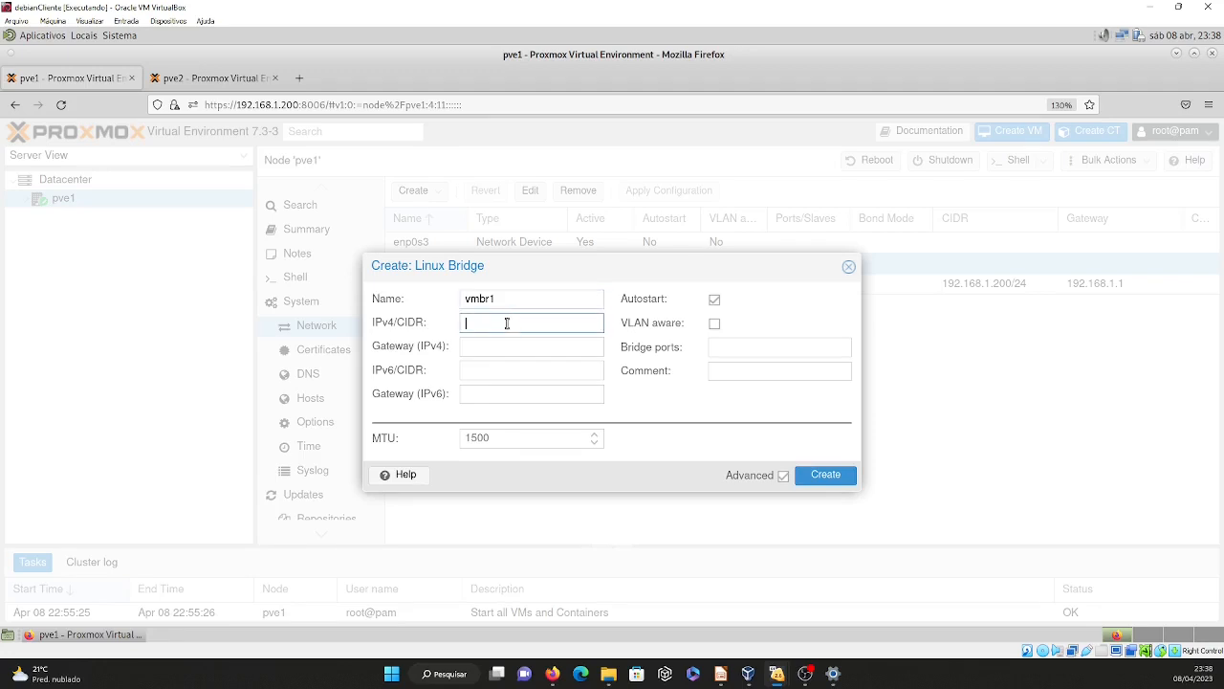
pyautogui.write('10.0.0.10')
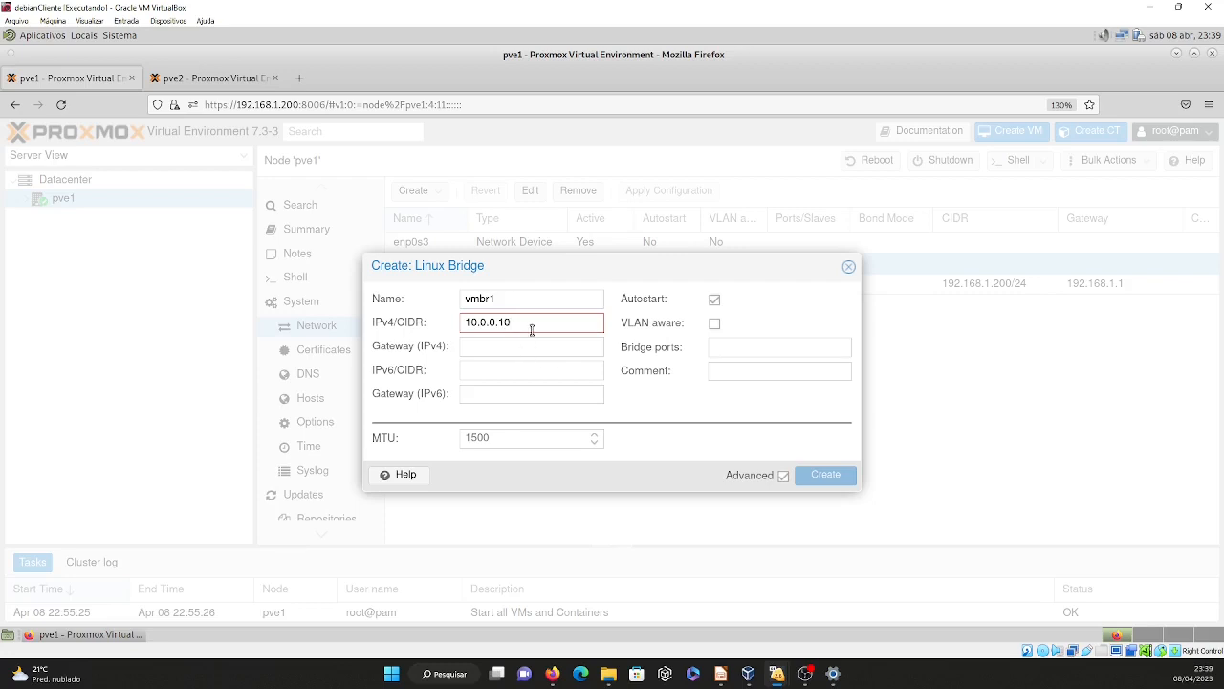
pyautogui.moveTo(535, 322)
pyautogui.write('4')
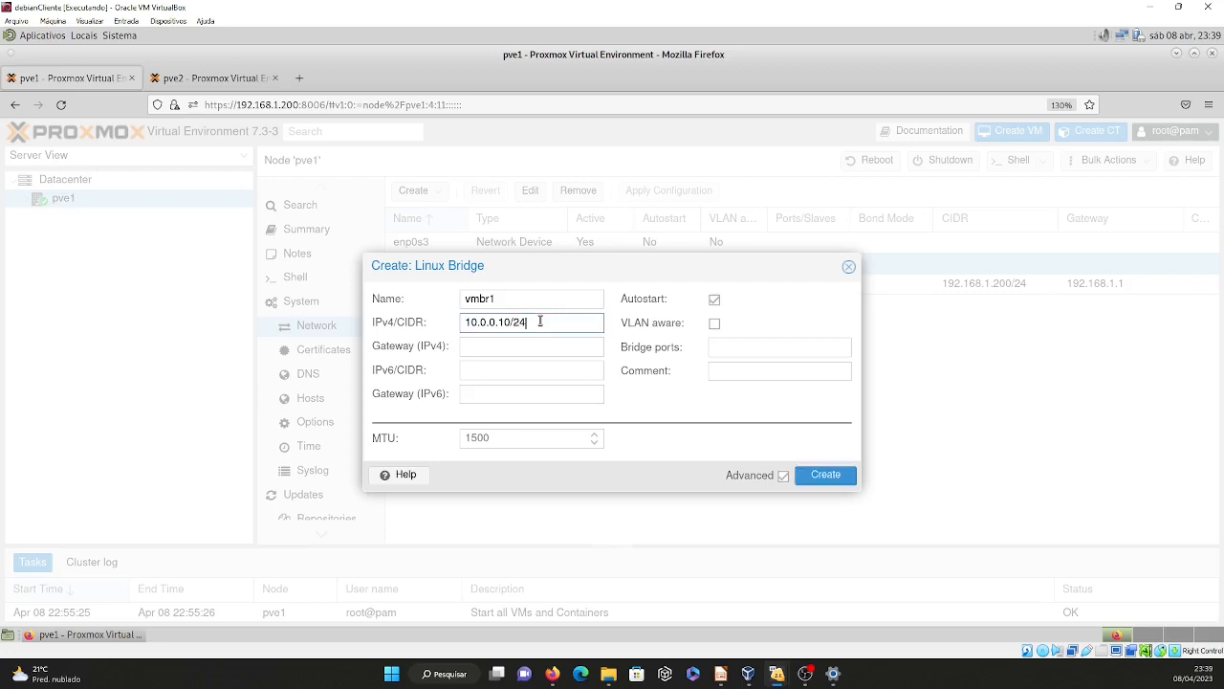
pyautogui.click(500, 347)
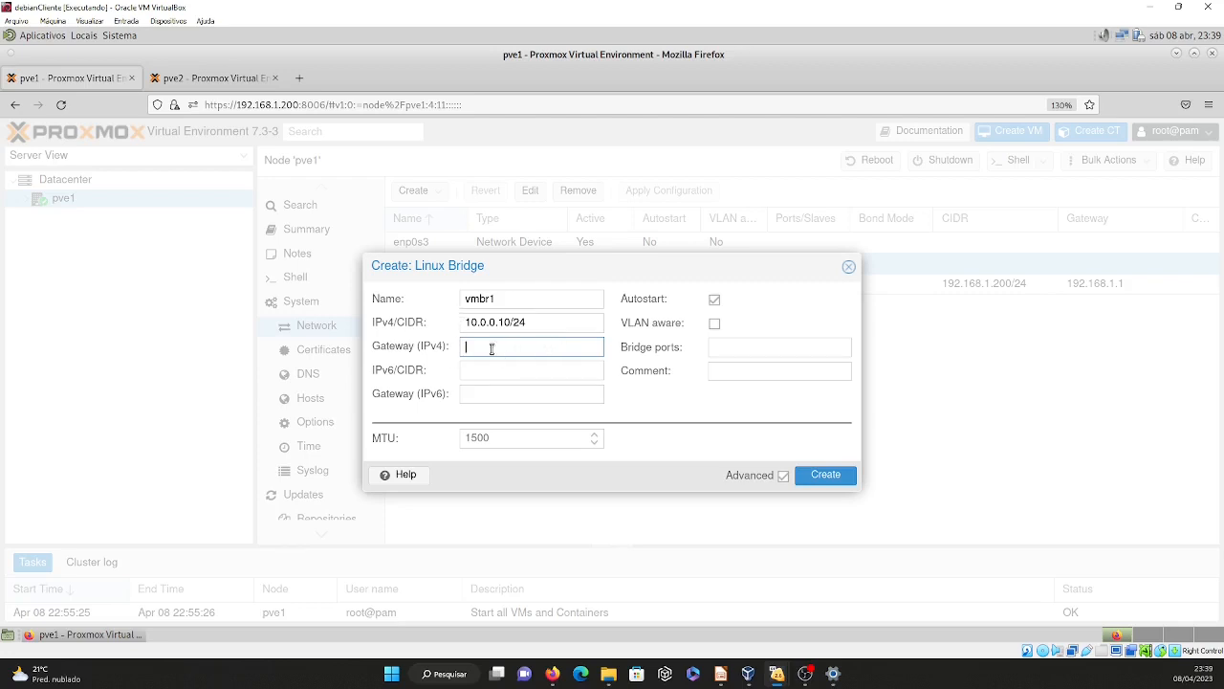
pyautogui.click(825, 476)
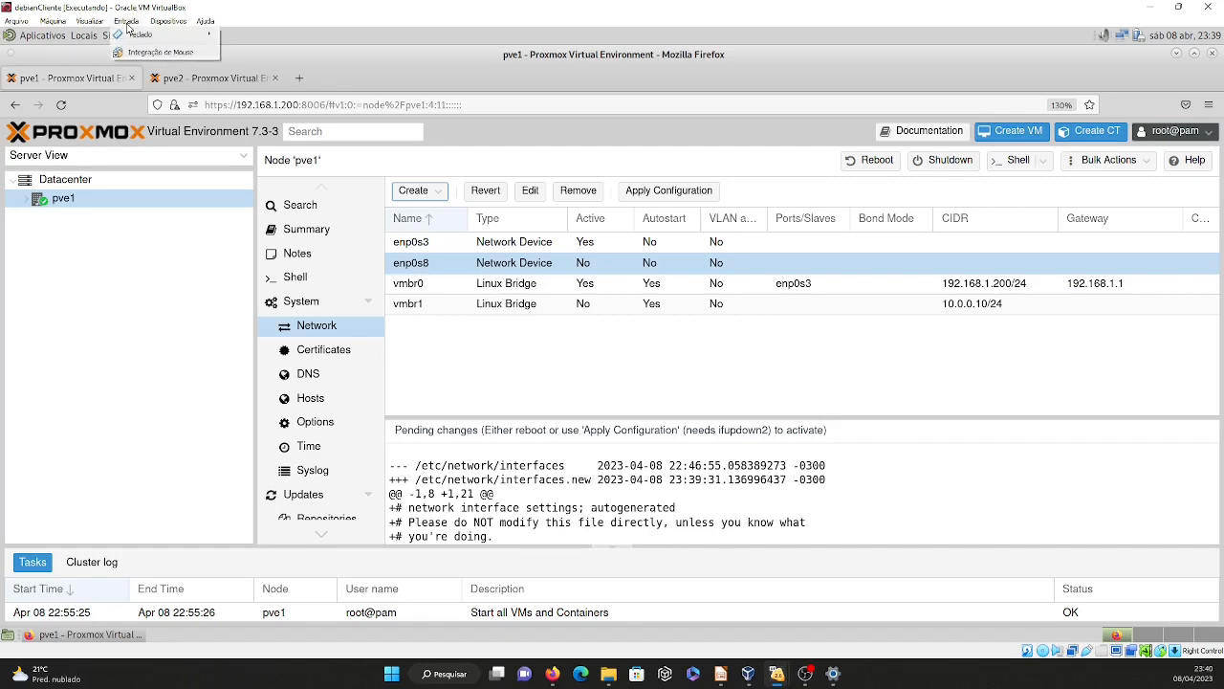
# Check the network adapter settings of the debianCliente virtual machine in VirtualBox and close them without changes.
pyautogui.click(165, 22)
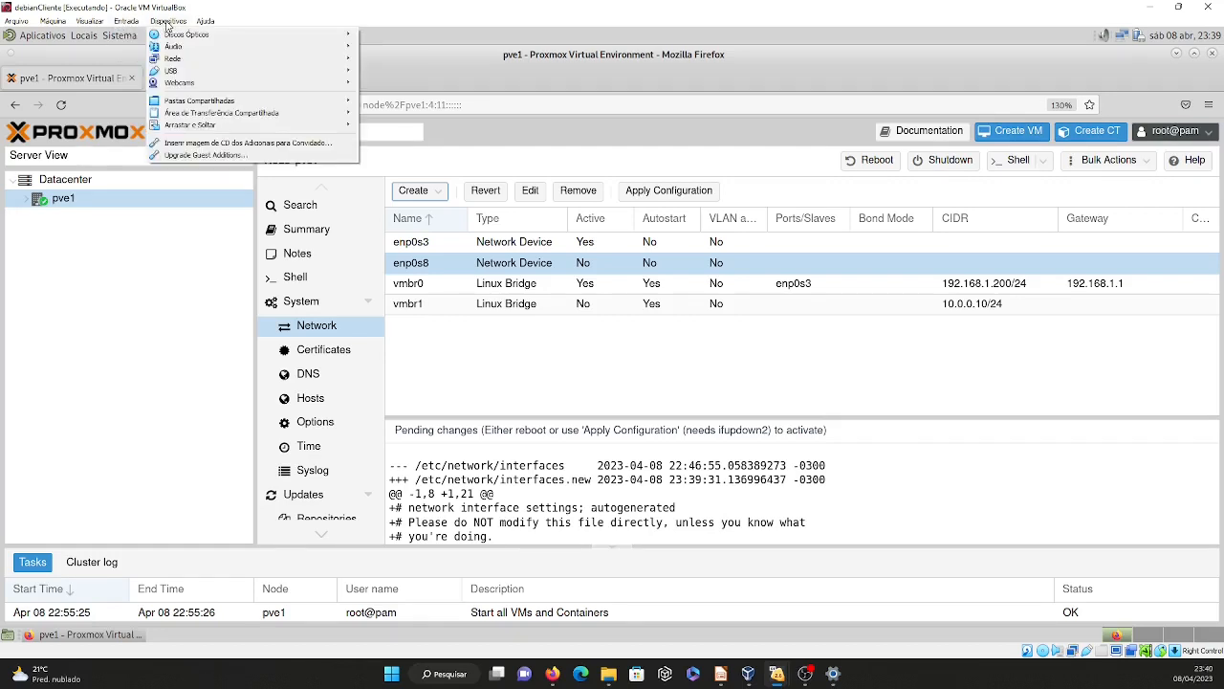
pyautogui.moveTo(196, 59)
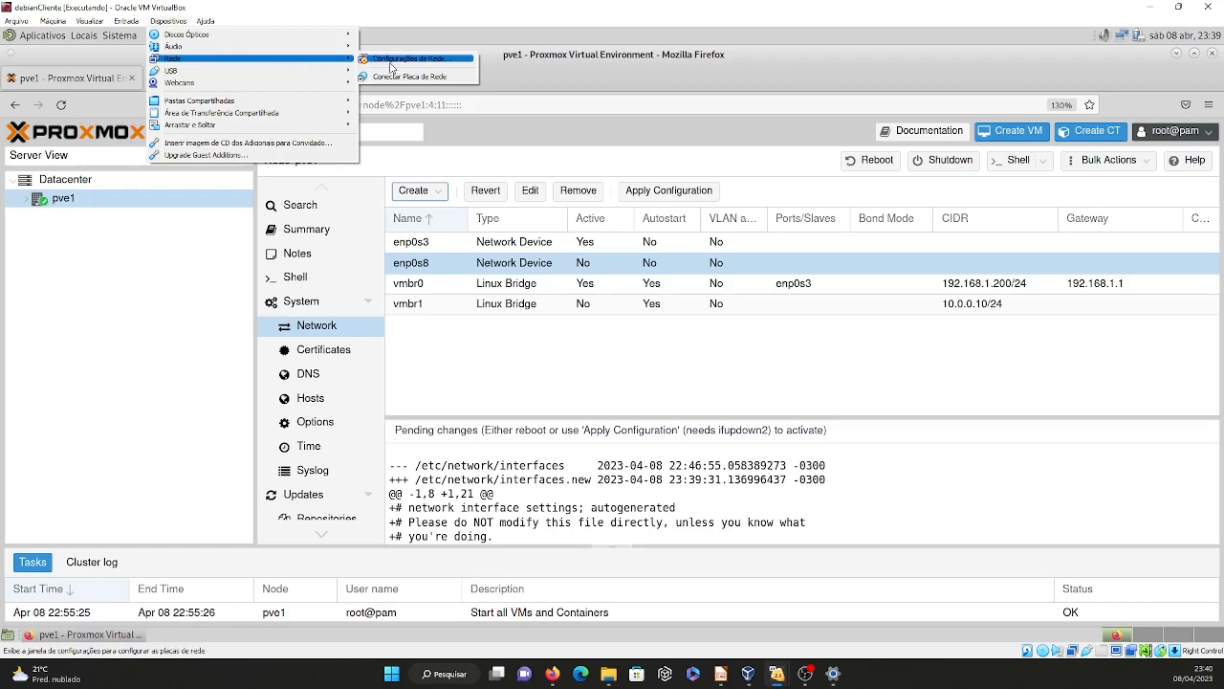
pyautogui.click(390, 63)
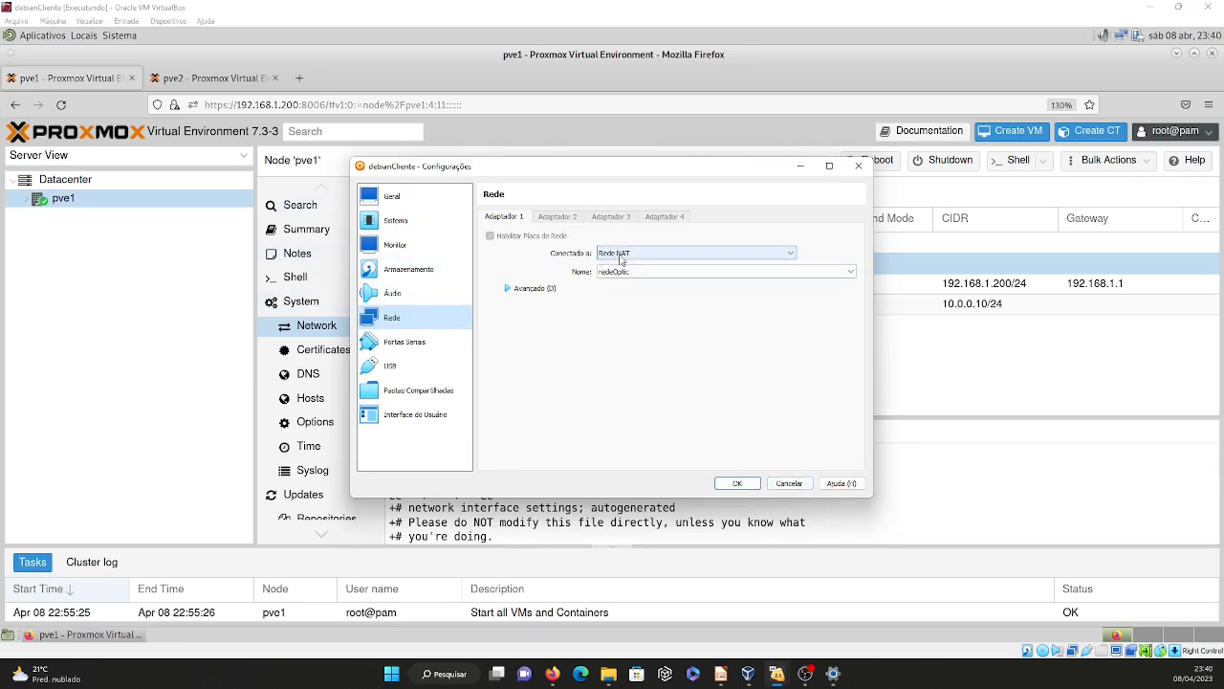
pyautogui.click(794, 484)
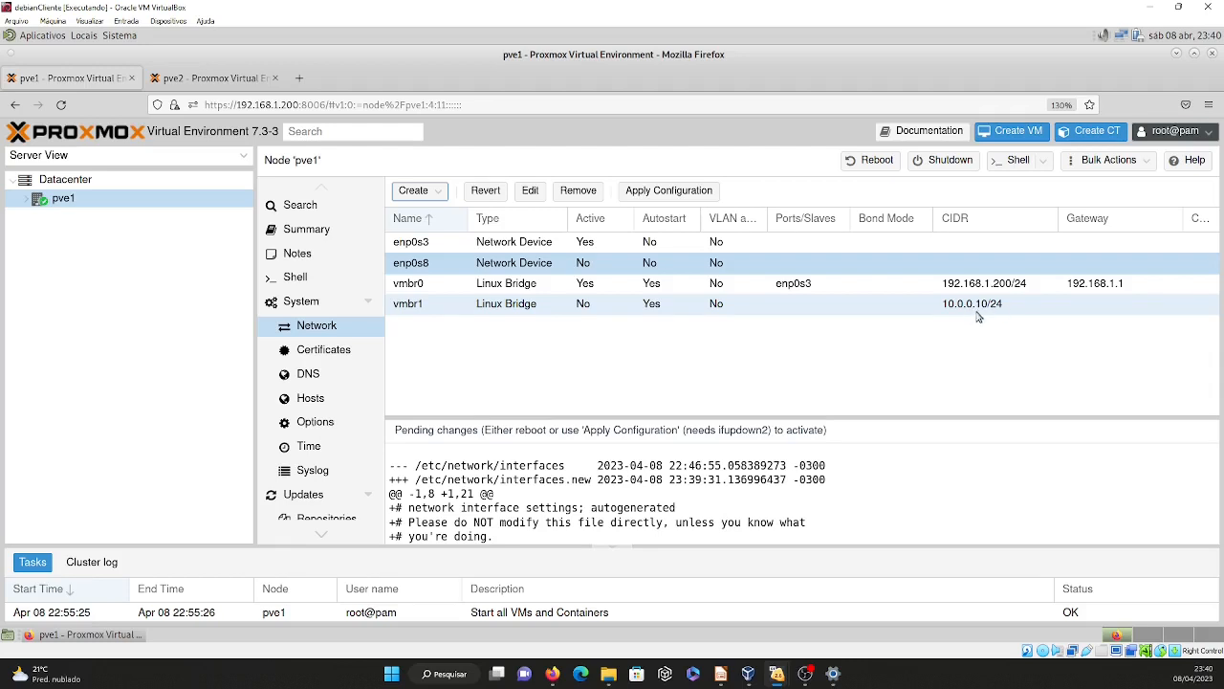
# Create a Linux bridge on node pve2 with the IPv4/CIDR address 10.0.0.20/24.
pyautogui.click(209, 84)
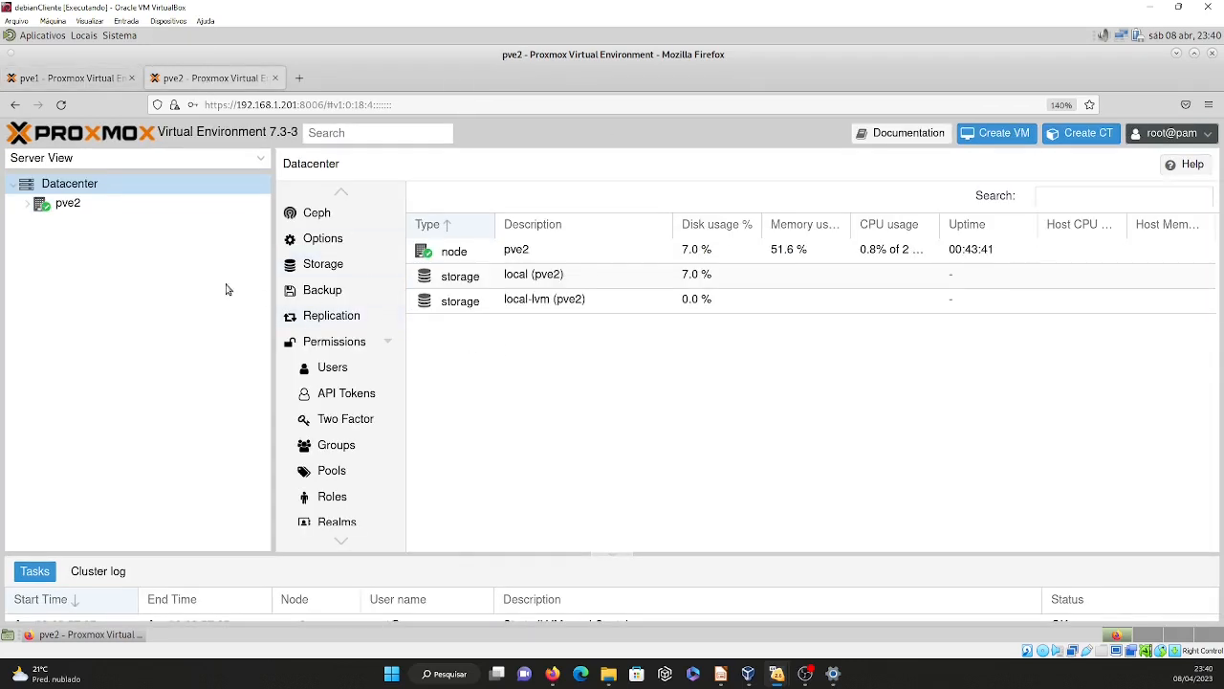
pyautogui.click(91, 204)
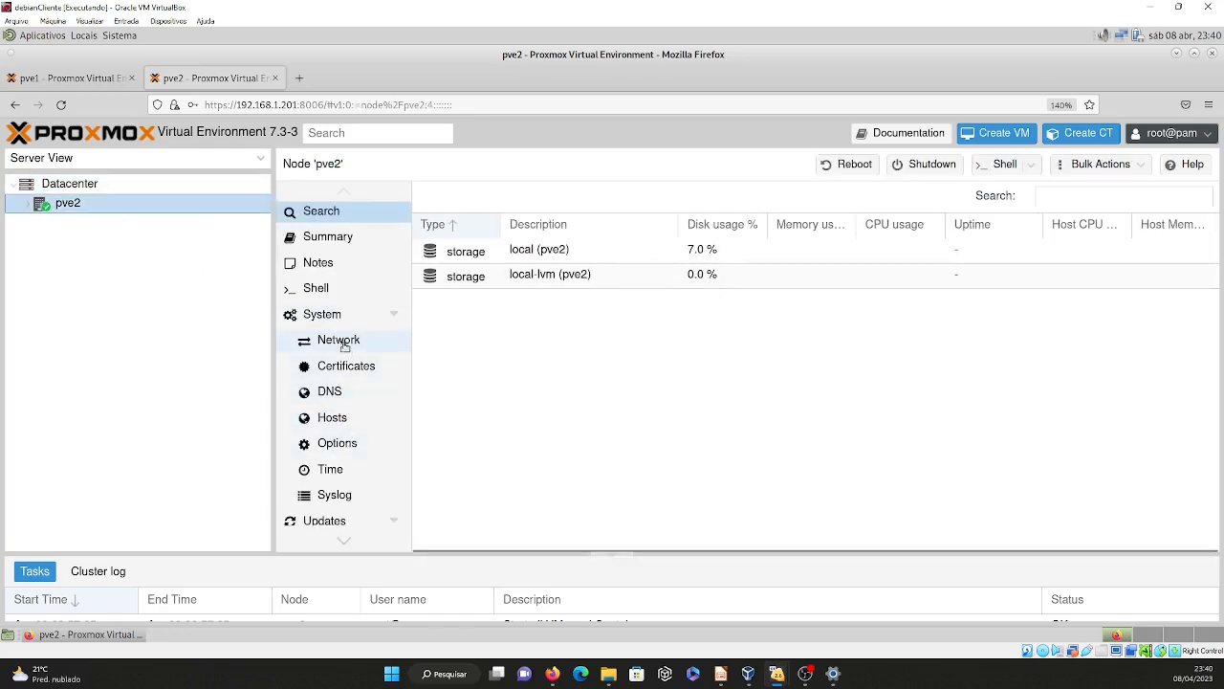
pyautogui.click(350, 340)
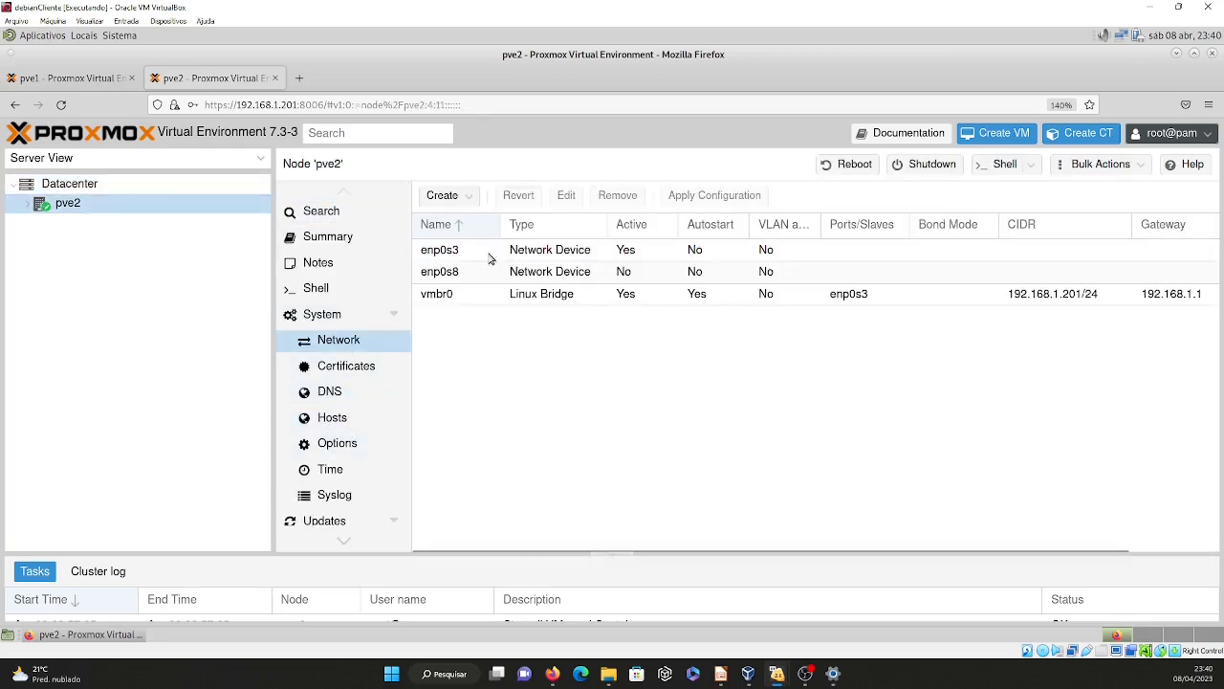
pyautogui.click(451, 196)
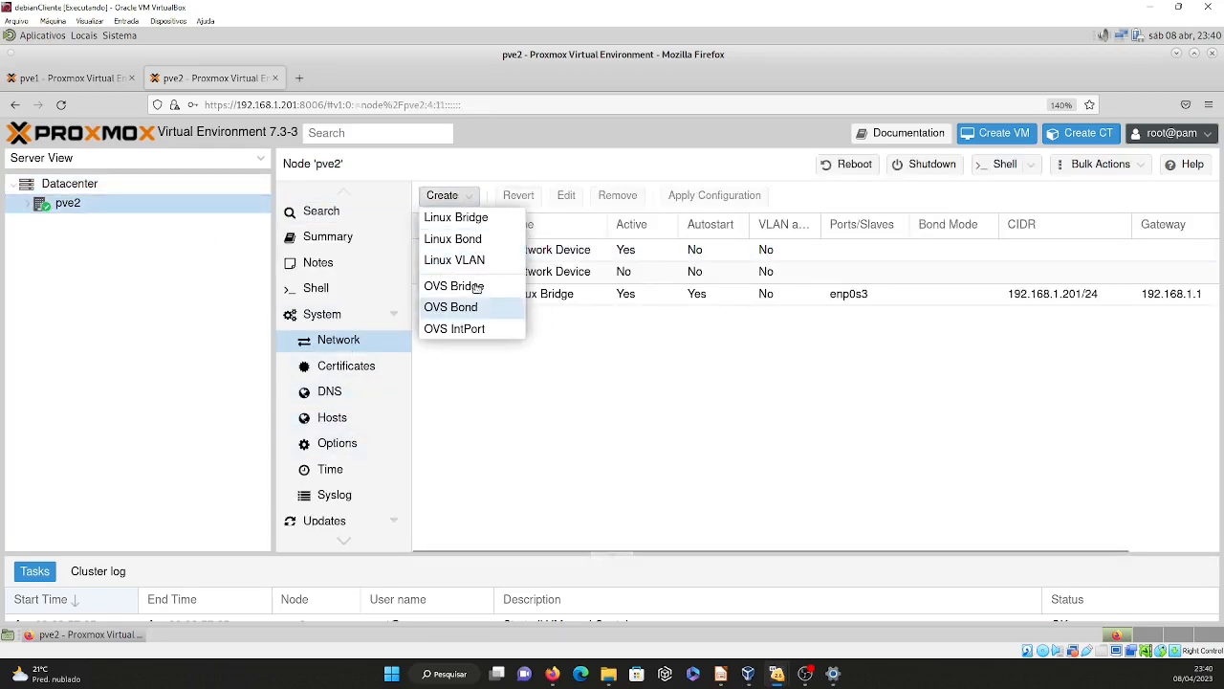
pyautogui.click(465, 218)
pyautogui.click(472, 339)
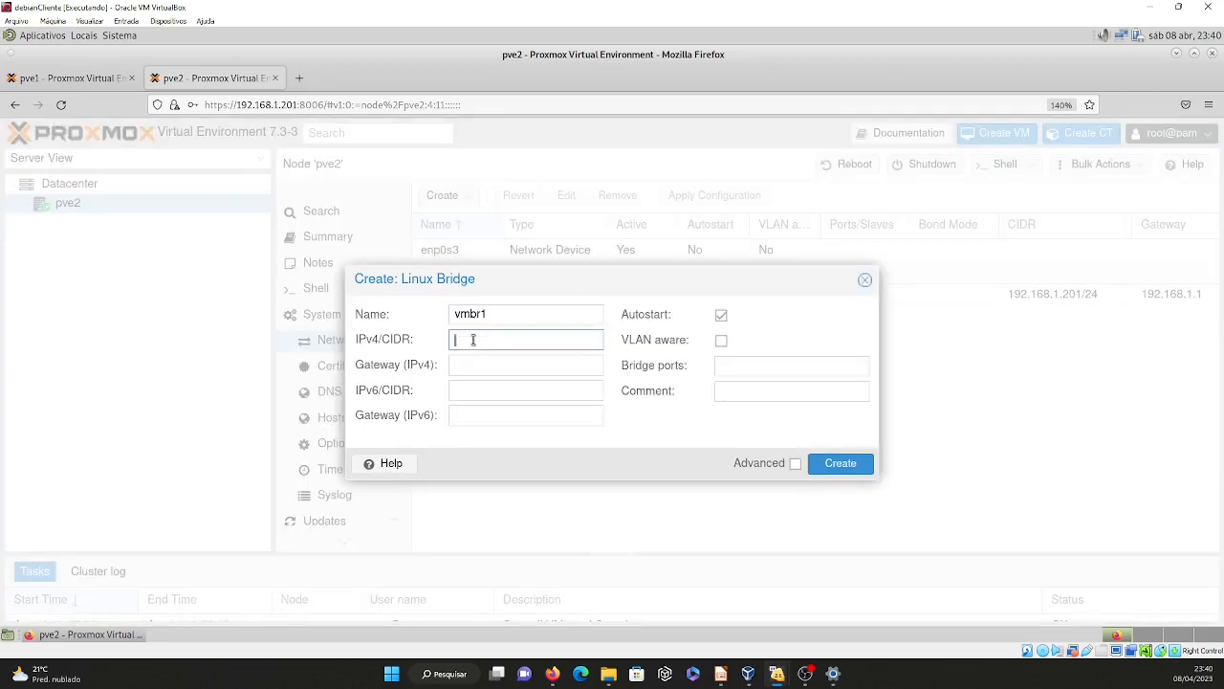
pyautogui.write('10')
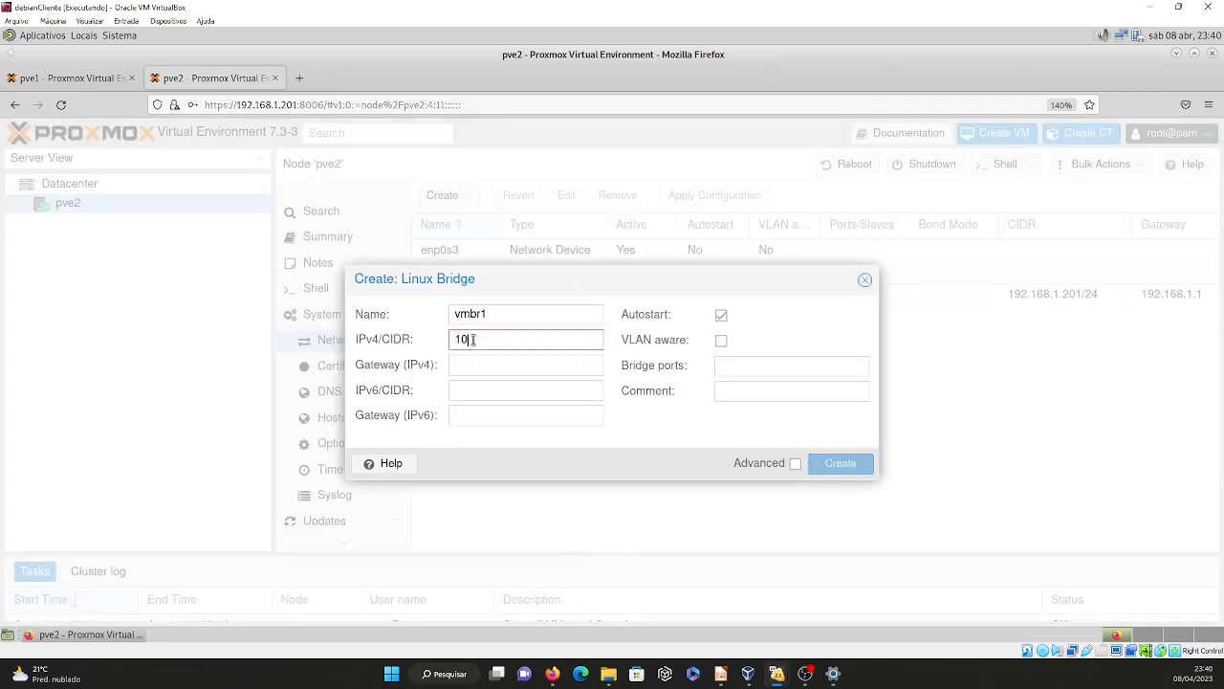
pyautogui.write('.0')
pyautogui.write('.0.20/')
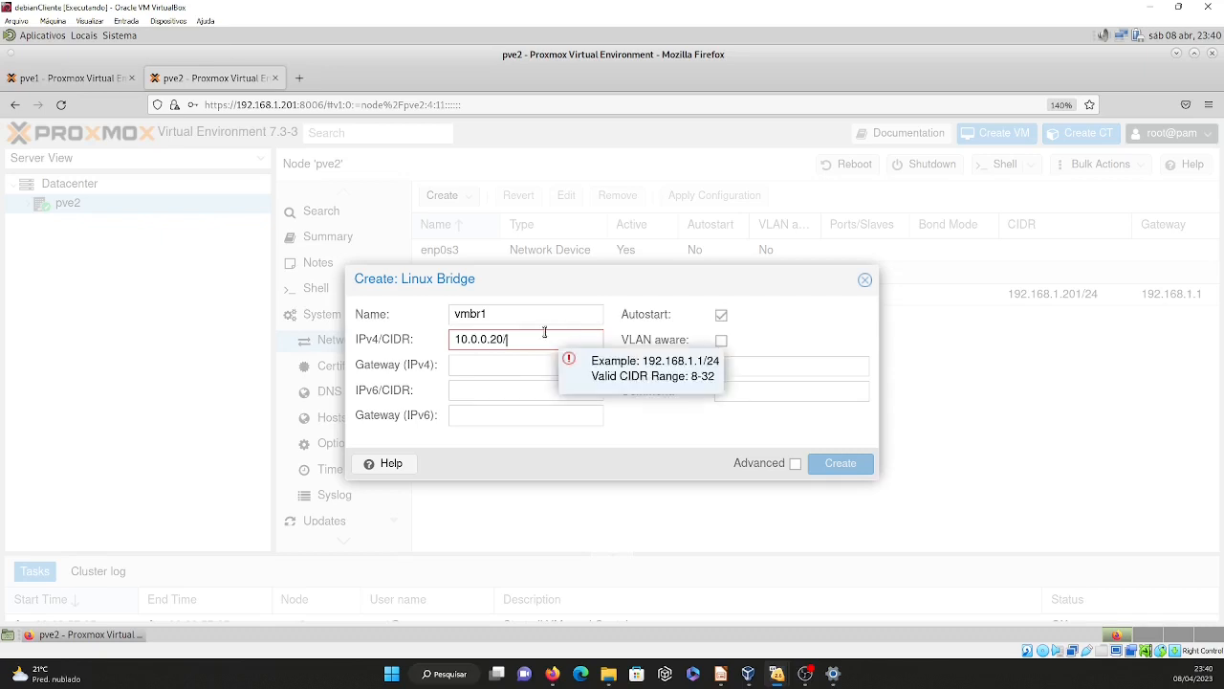
pyautogui.write('24')
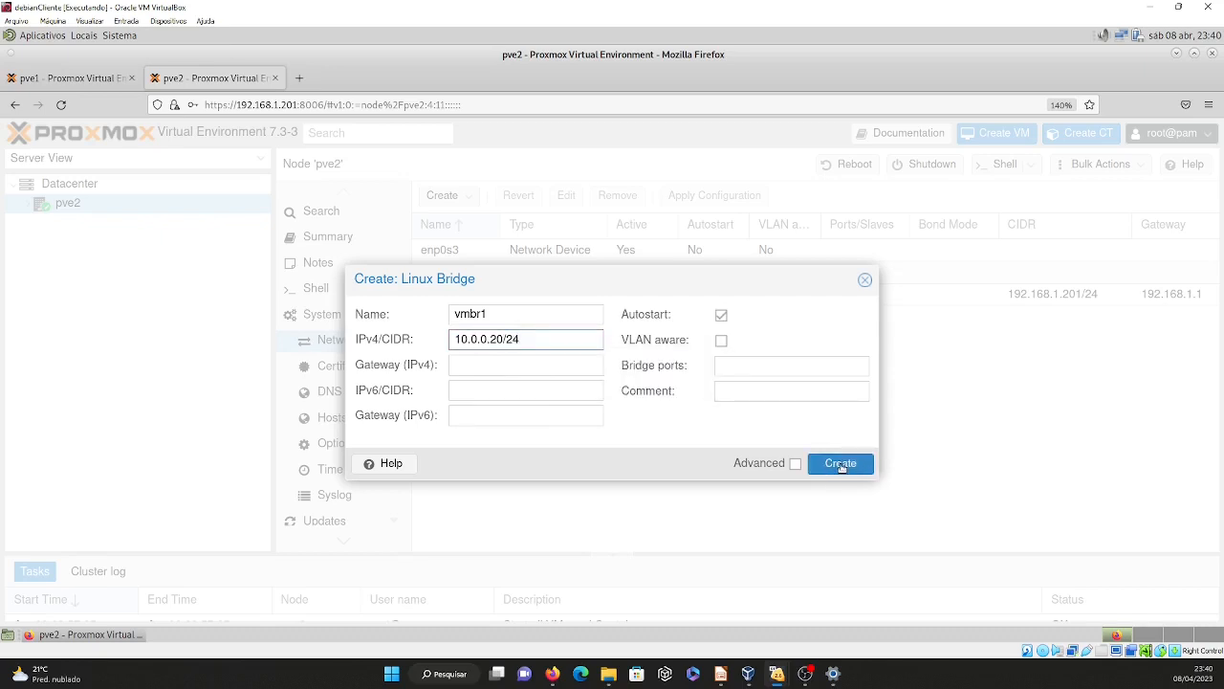
pyautogui.click(841, 465)
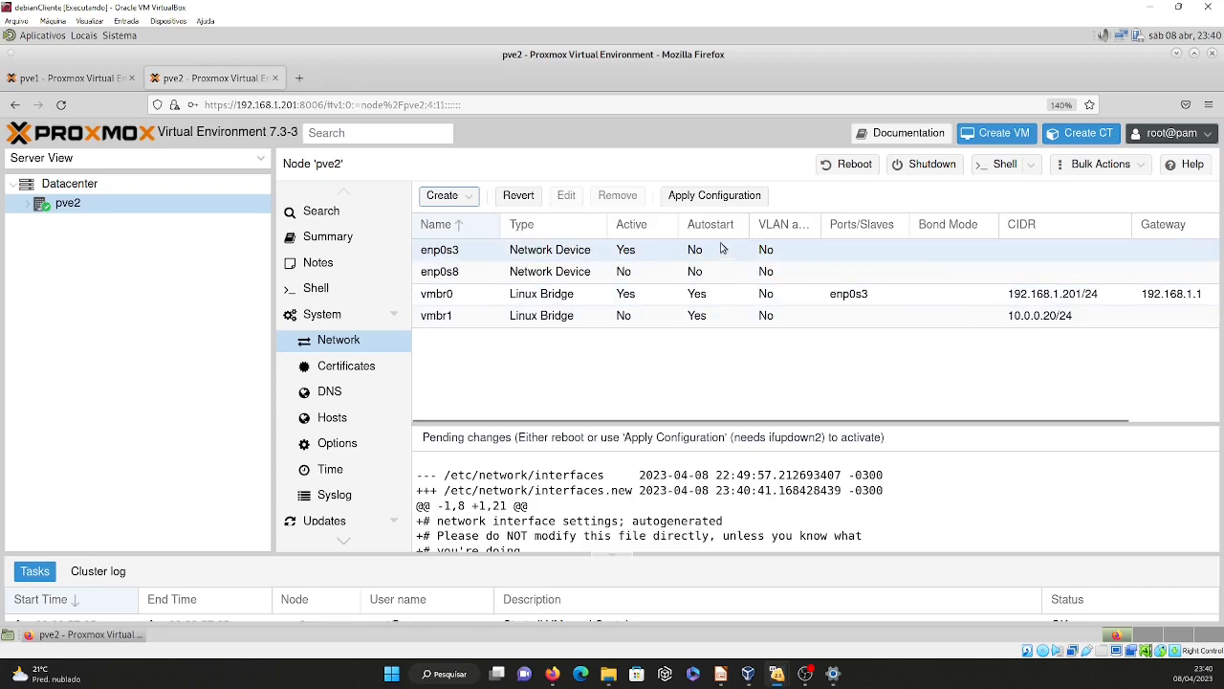
# Apply the pending network configuration on pve2 and on pve1.
pyautogui.click(706, 197)
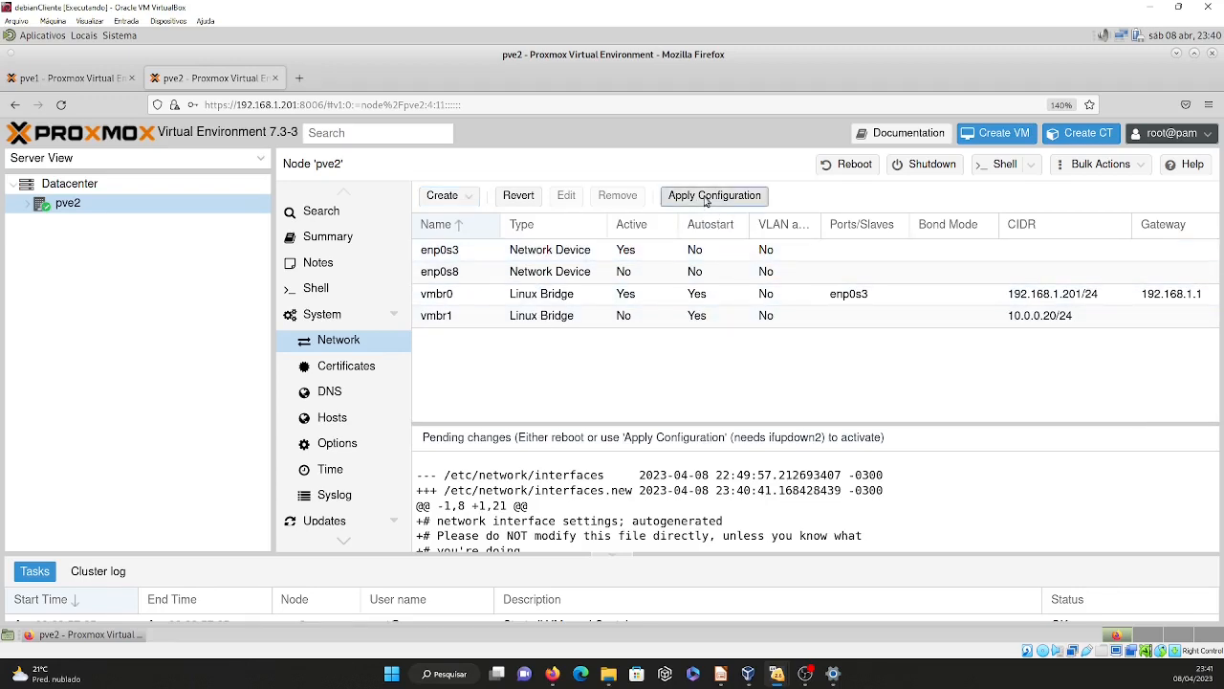
pyautogui.click(585, 412)
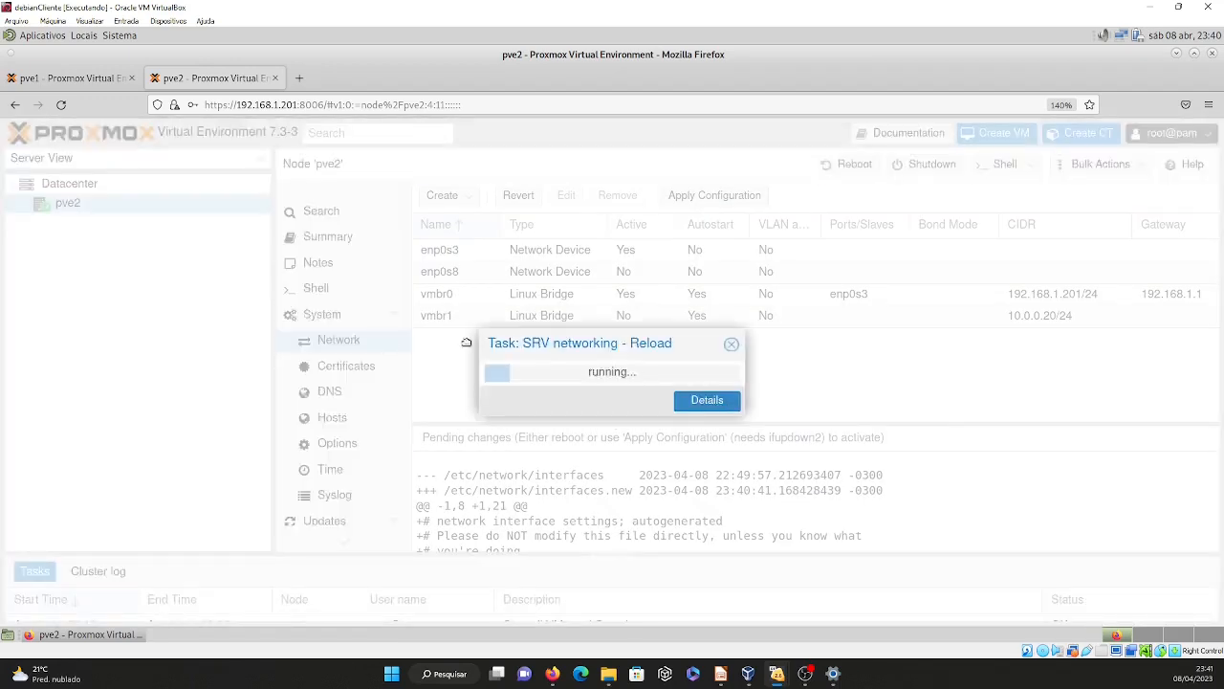
pyautogui.click(71, 81)
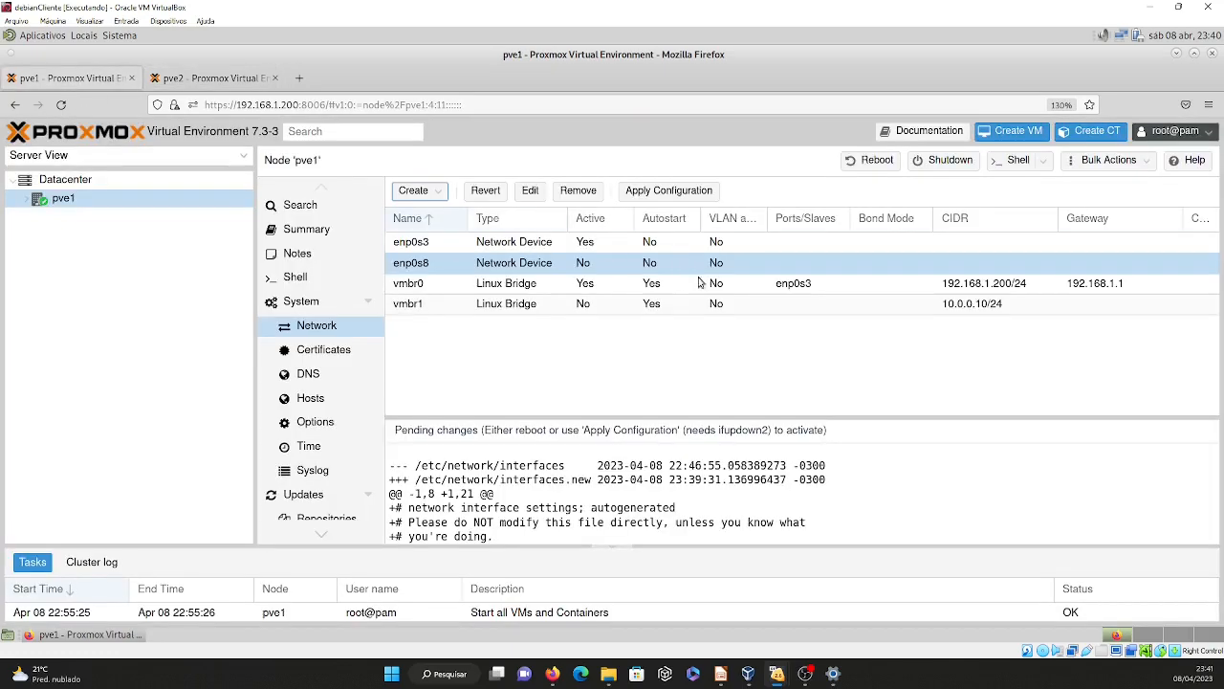
pyautogui.click(659, 197)
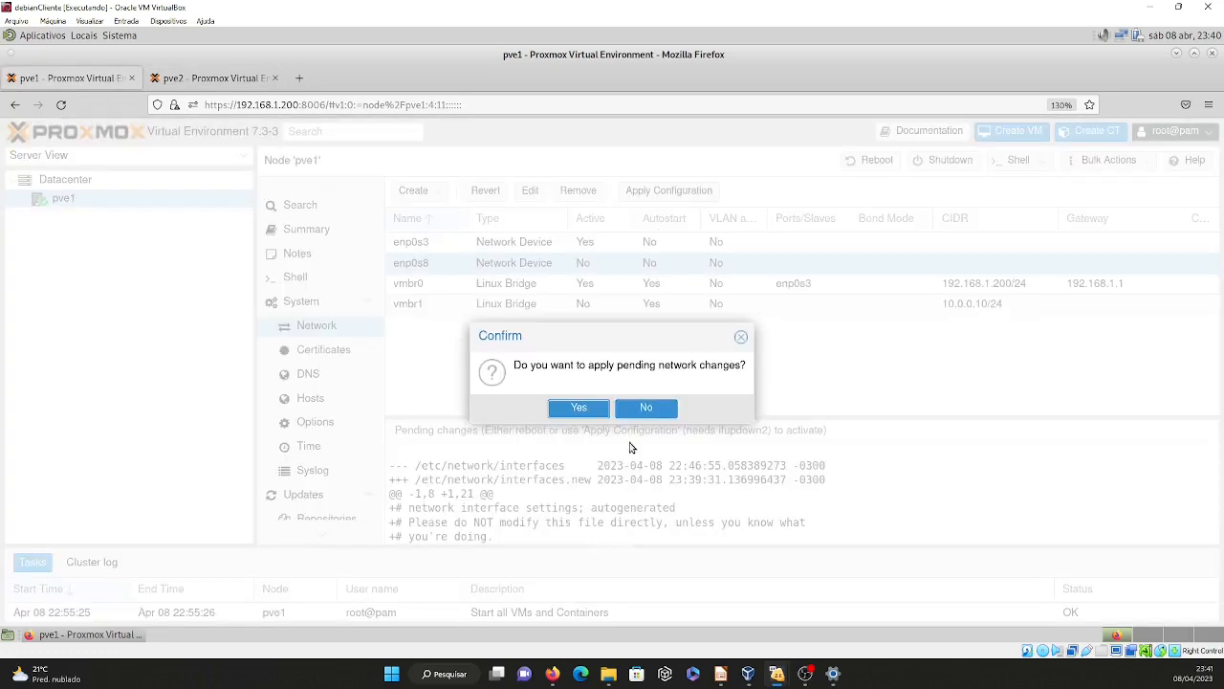
pyautogui.click(579, 409)
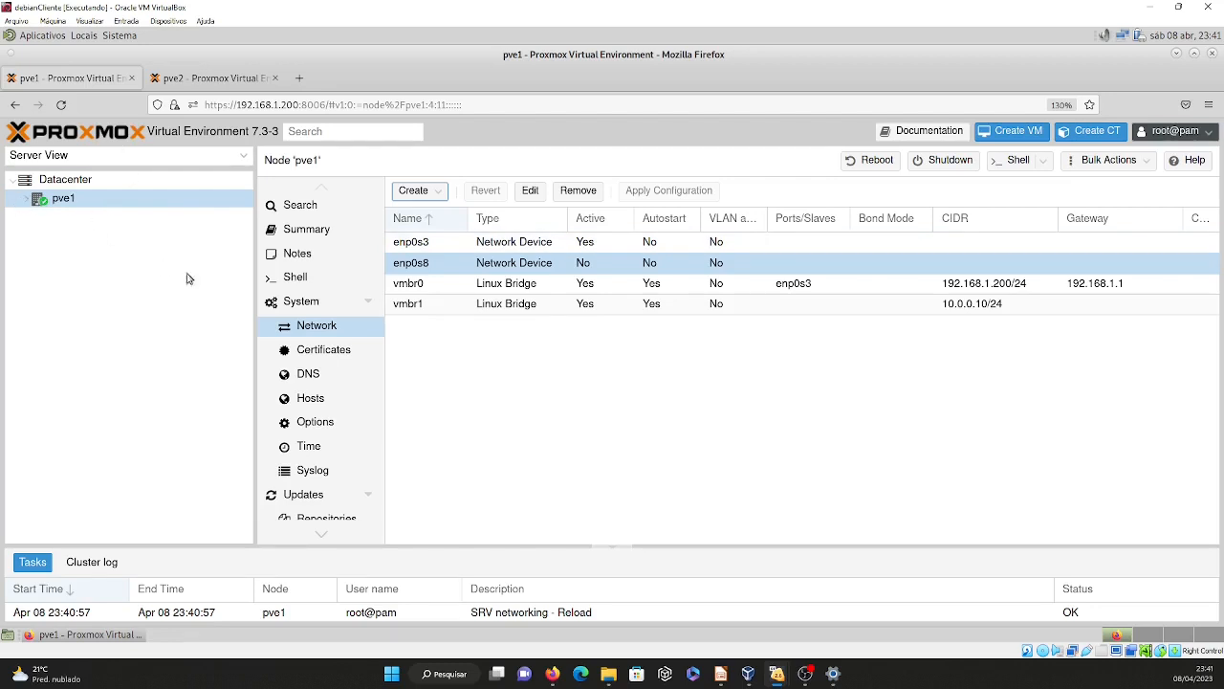
# Ping 10.0.0.20 from the pve1 node's shell to test the link to pve2.
pyautogui.click(294, 279)
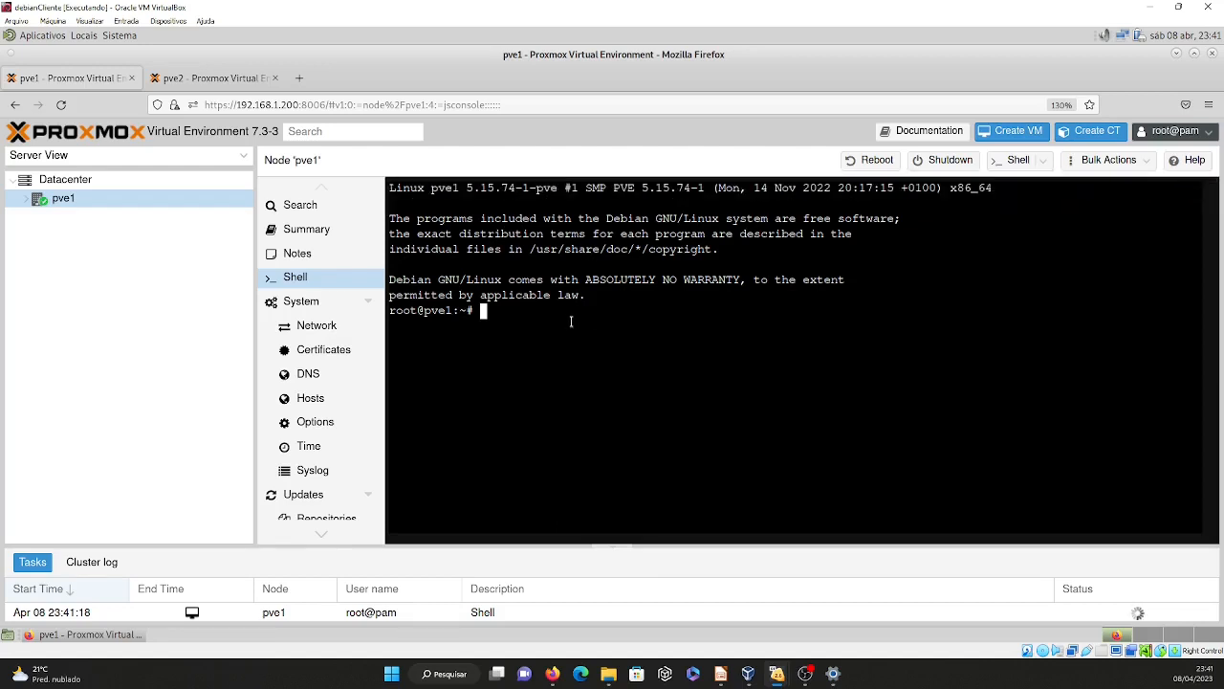
pyautogui.write('ping 10.0.0.20')
pyautogui.press('Return')
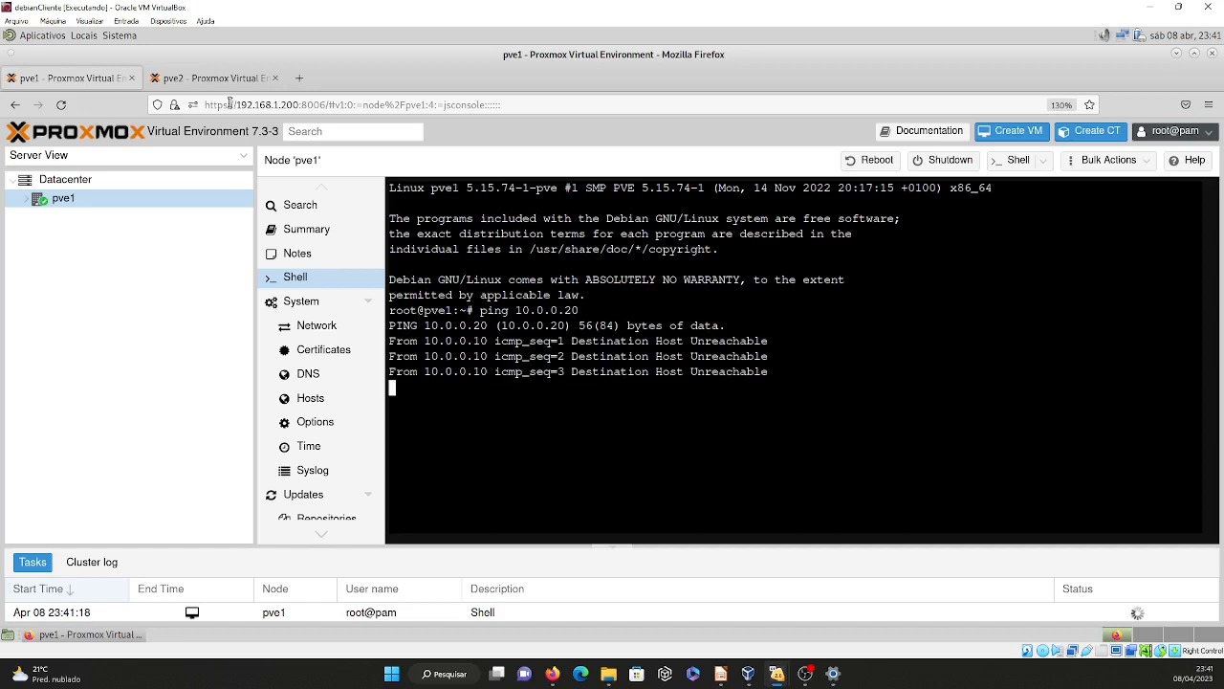
# Examine the vmbr1 bridge in the network settings of both nodes and look at the pve2 shell.
pyautogui.click(191, 78)
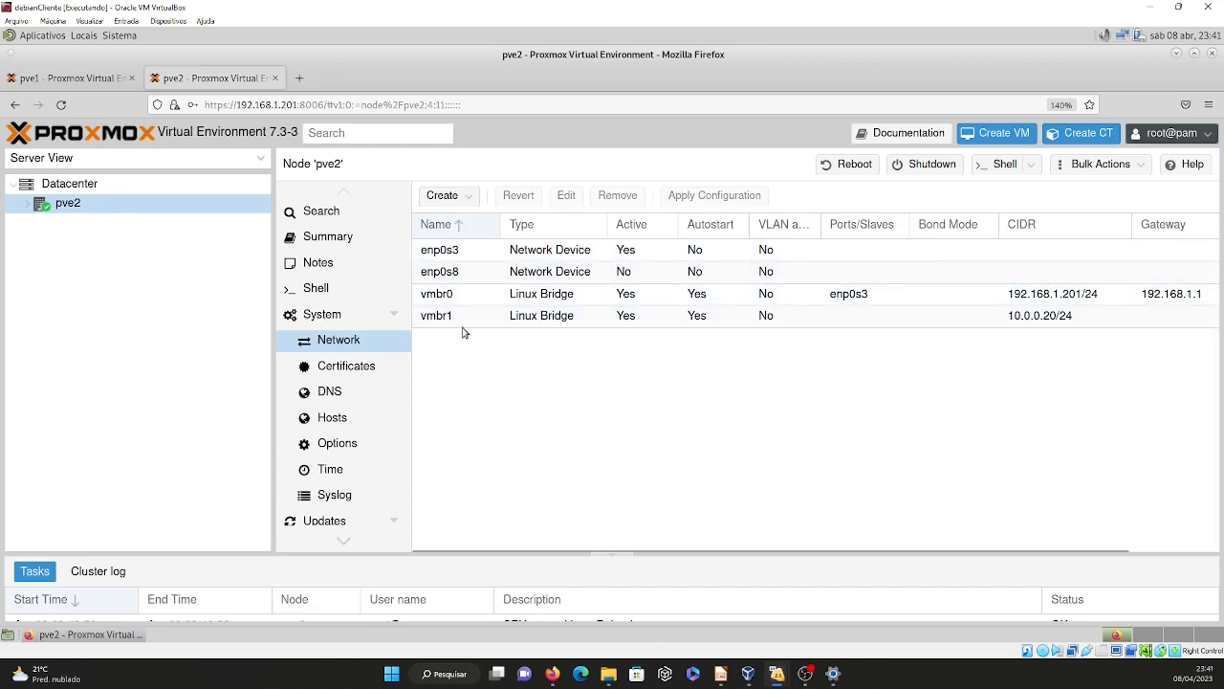
pyautogui.click(72, 78)
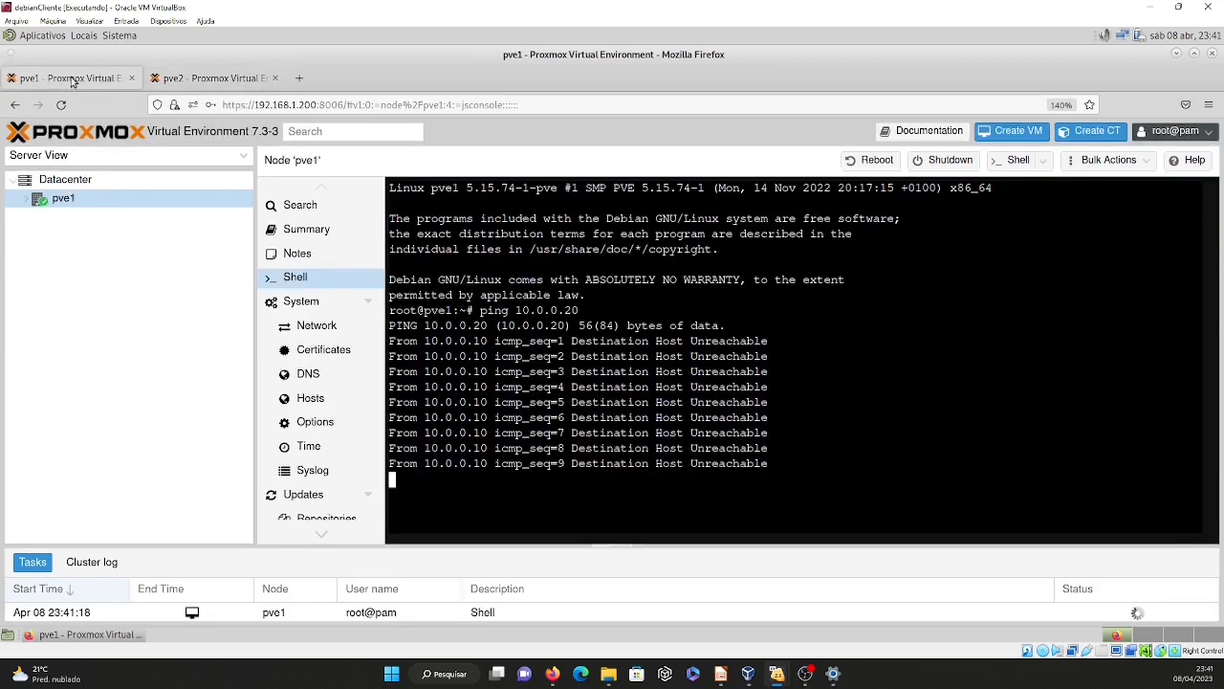
pyautogui.click(27, 200)
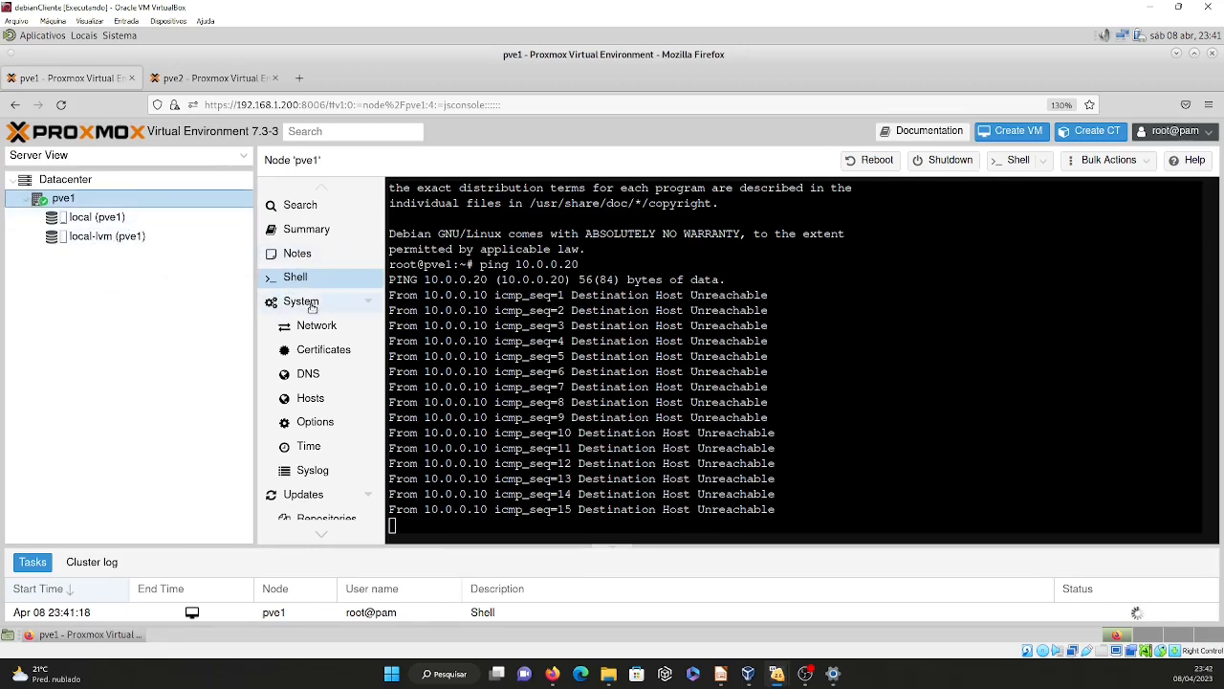
pyautogui.click(315, 327)
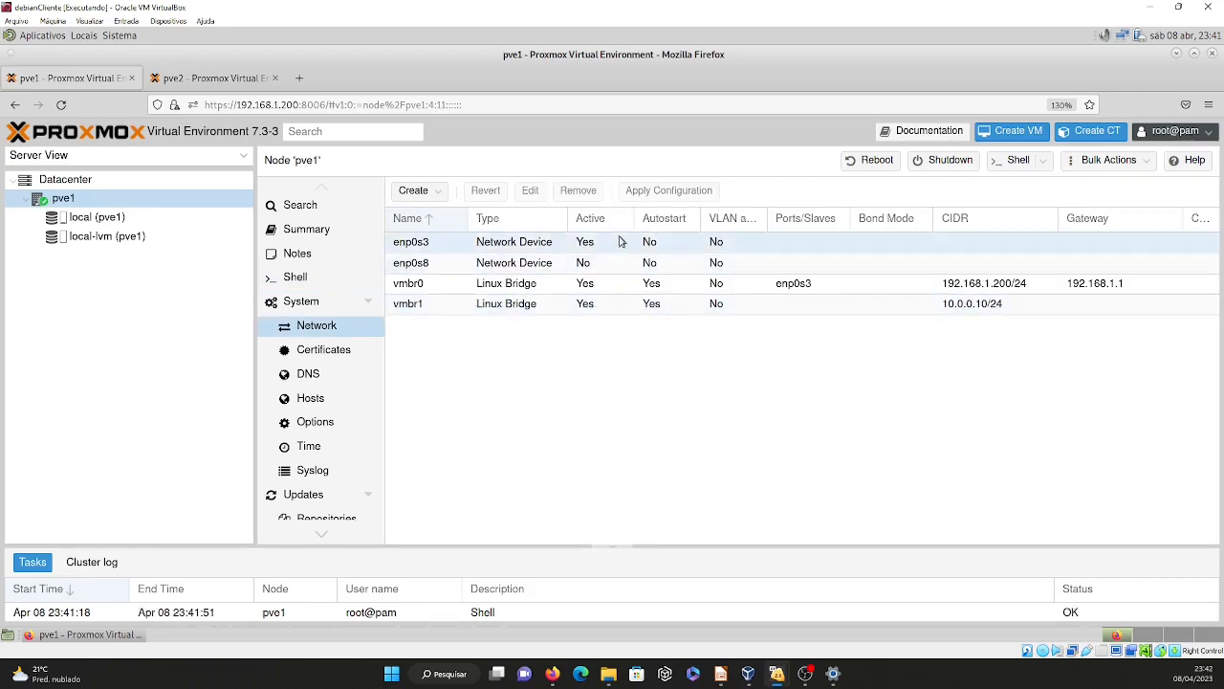
pyautogui.click(429, 304)
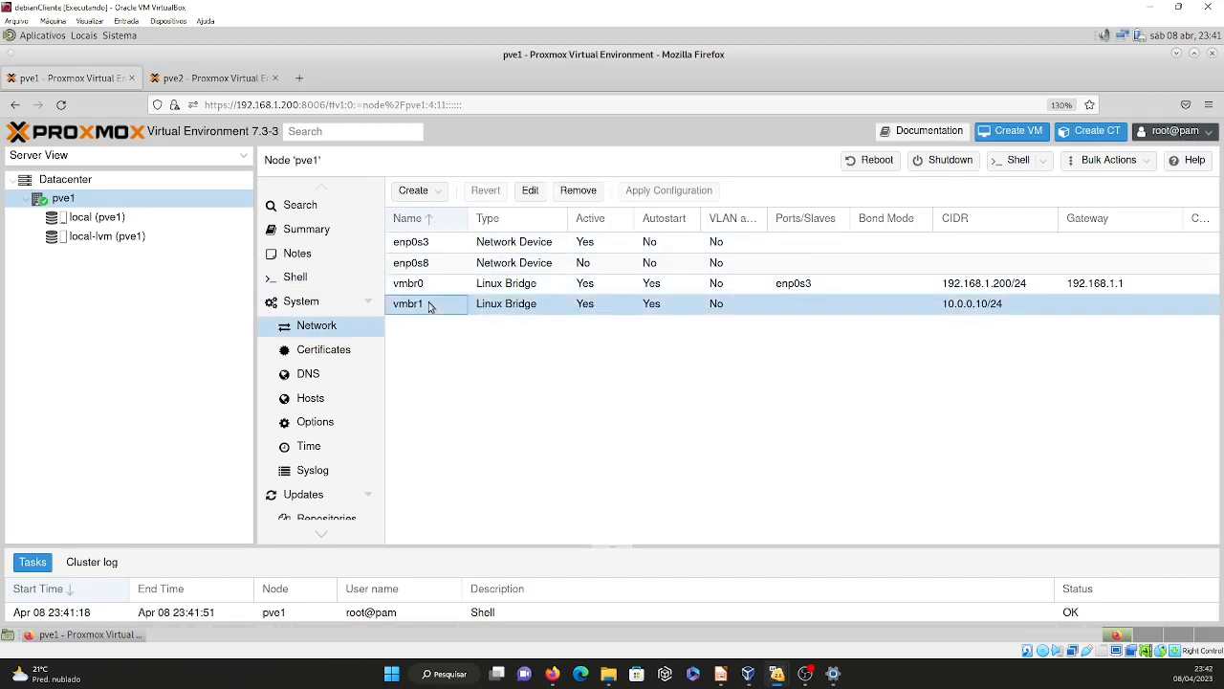
pyautogui.click(199, 82)
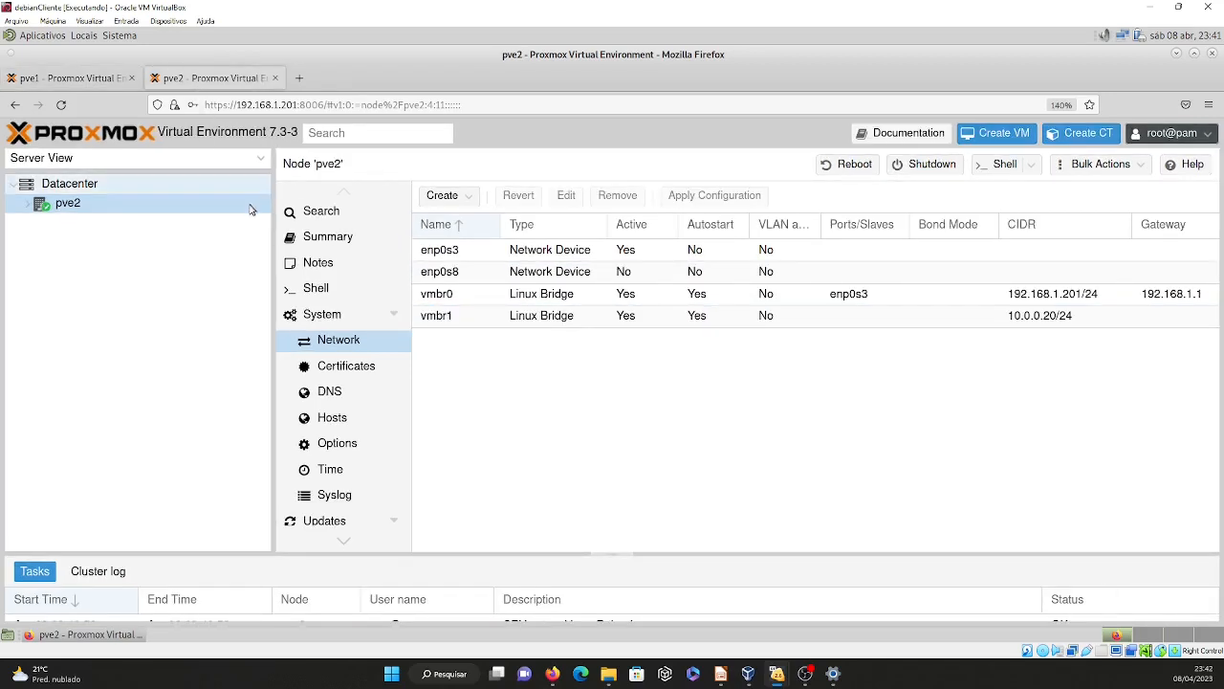
pyautogui.click(332, 287)
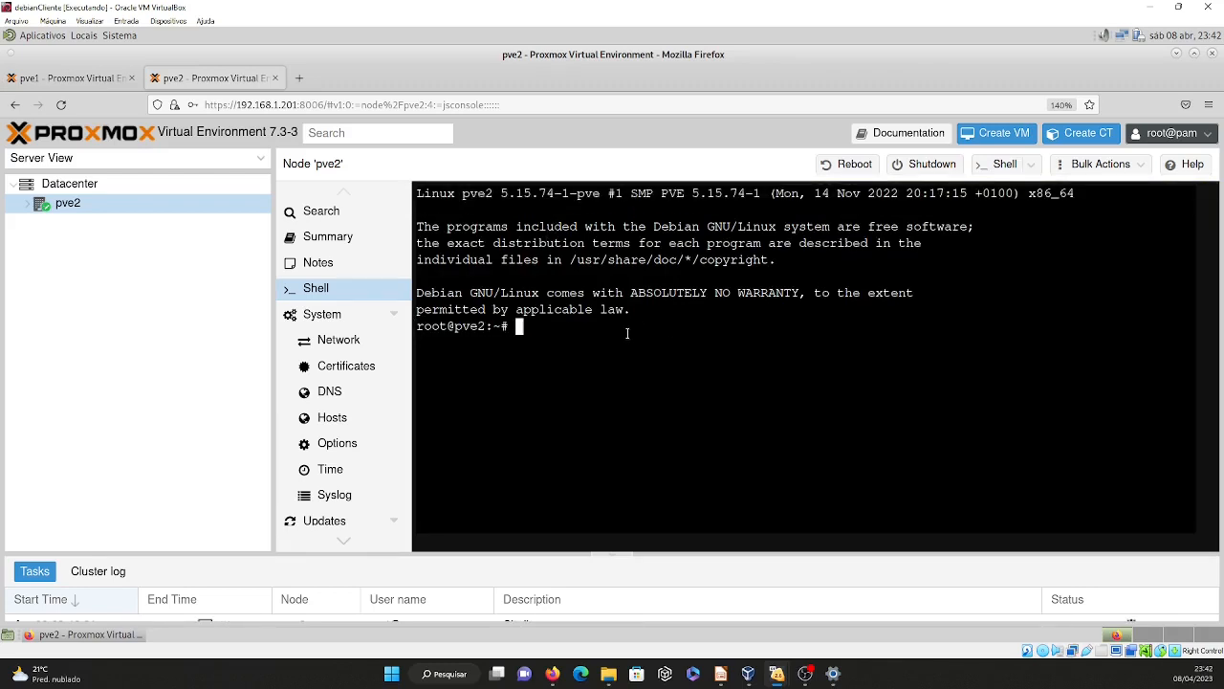
pyautogui.click(69, 78)
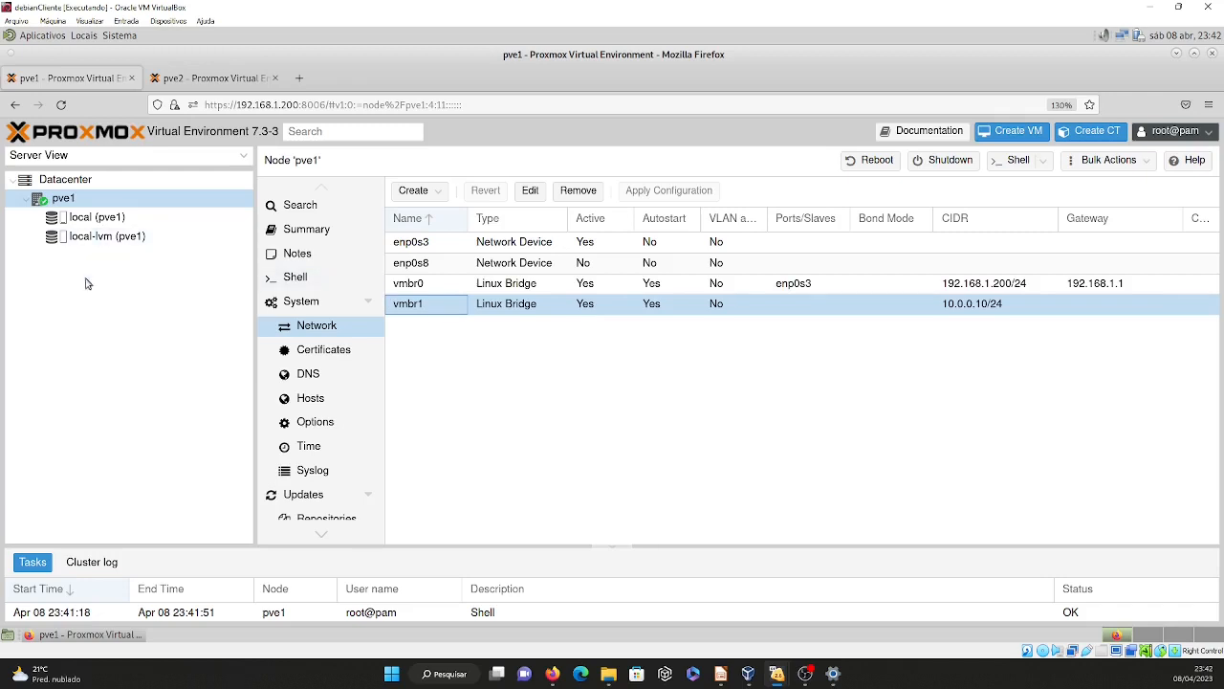
pyautogui.moveTo(86, 634)
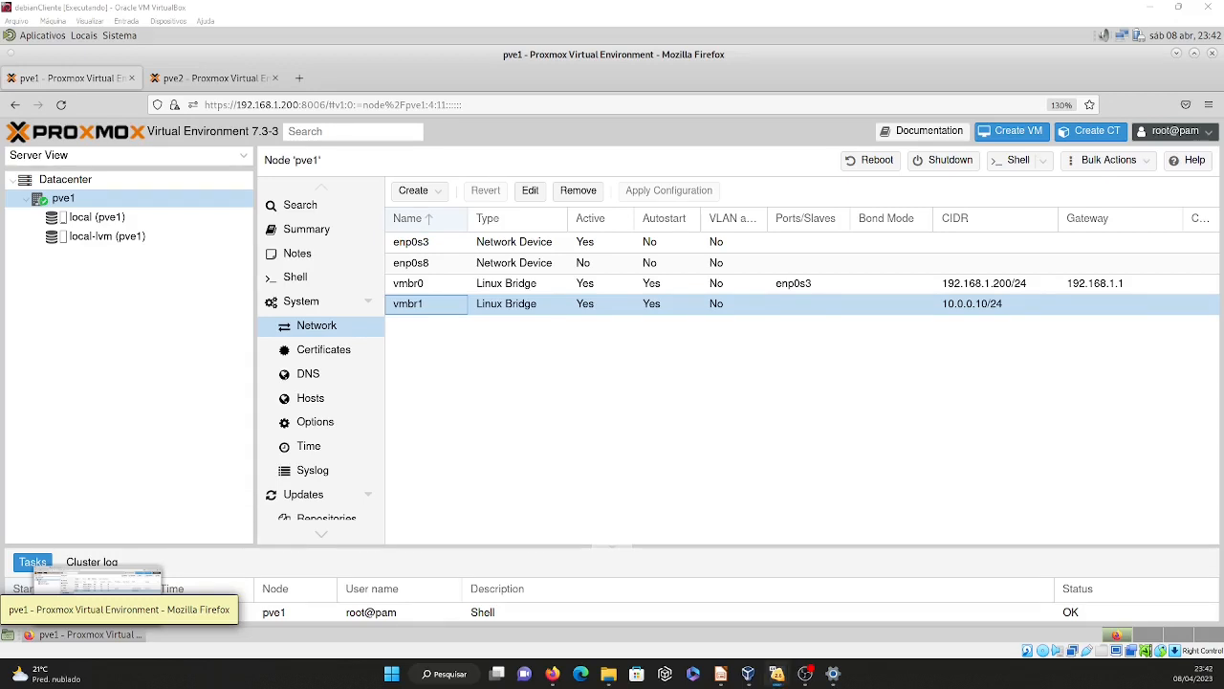
# Check the Adapter 2 network settings of the proxmox01 virtual machine in VirtualBox and close them without changes.
pyautogui.moveTo(2, 156); pyautogui.dragTo(415, 153)
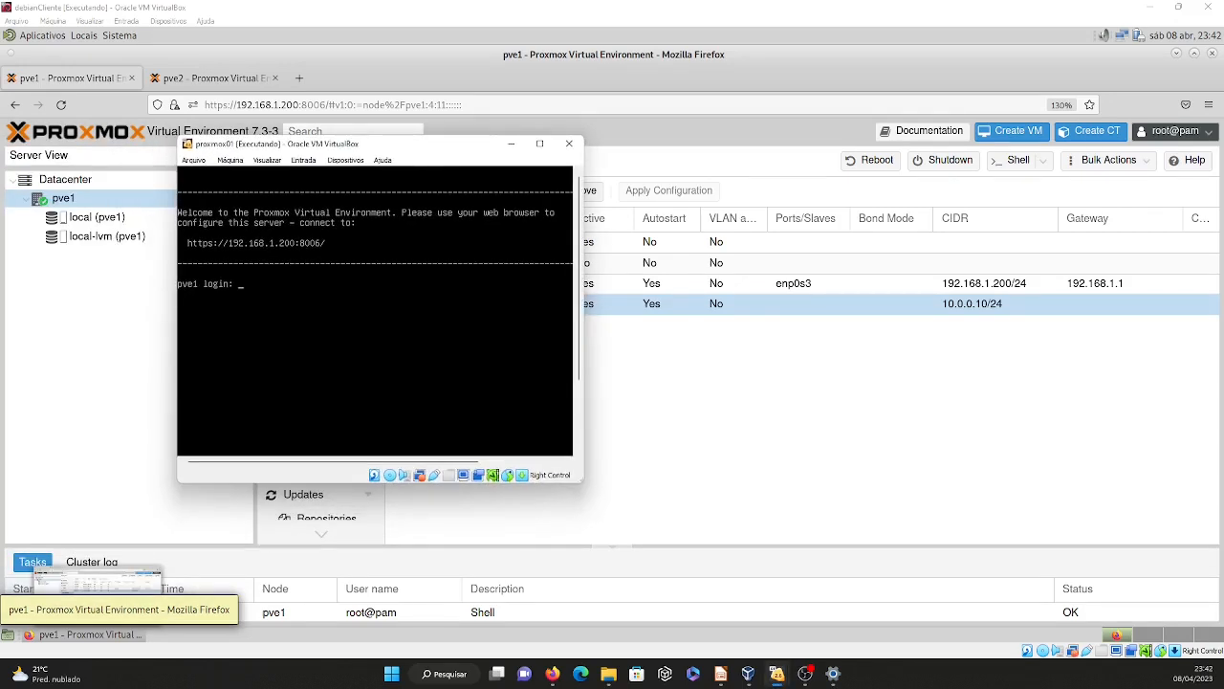
pyautogui.click(347, 161)
pyautogui.moveTo(439, 199)
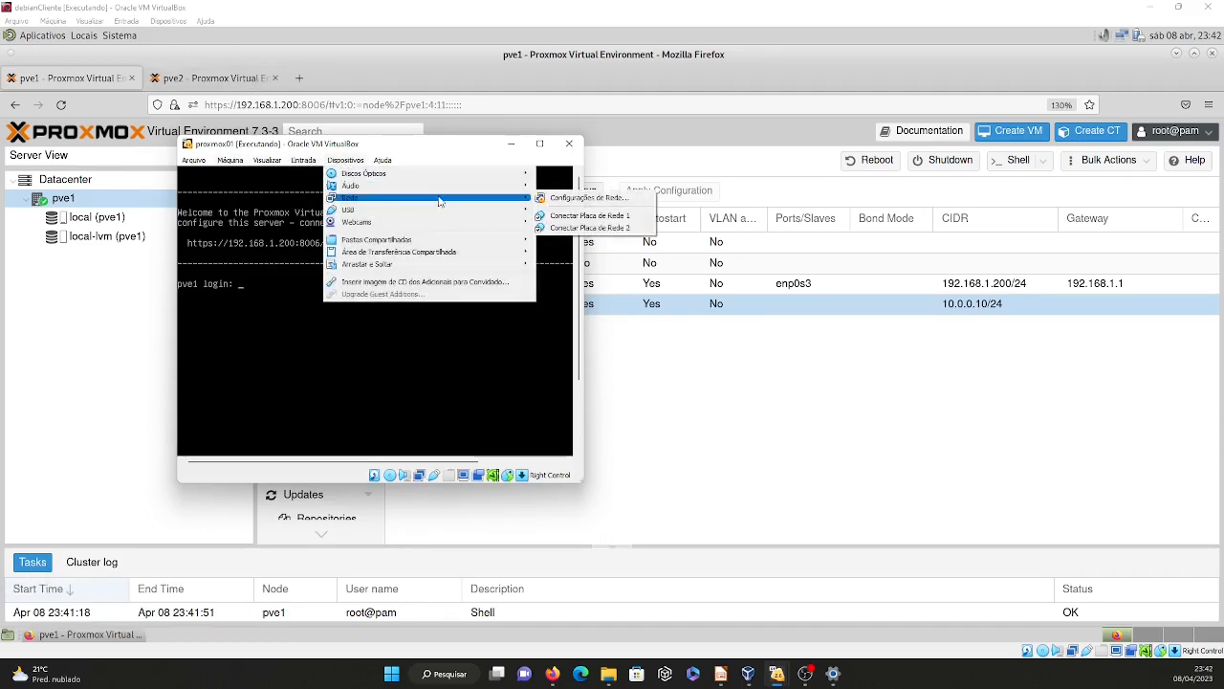
pyautogui.click(572, 198)
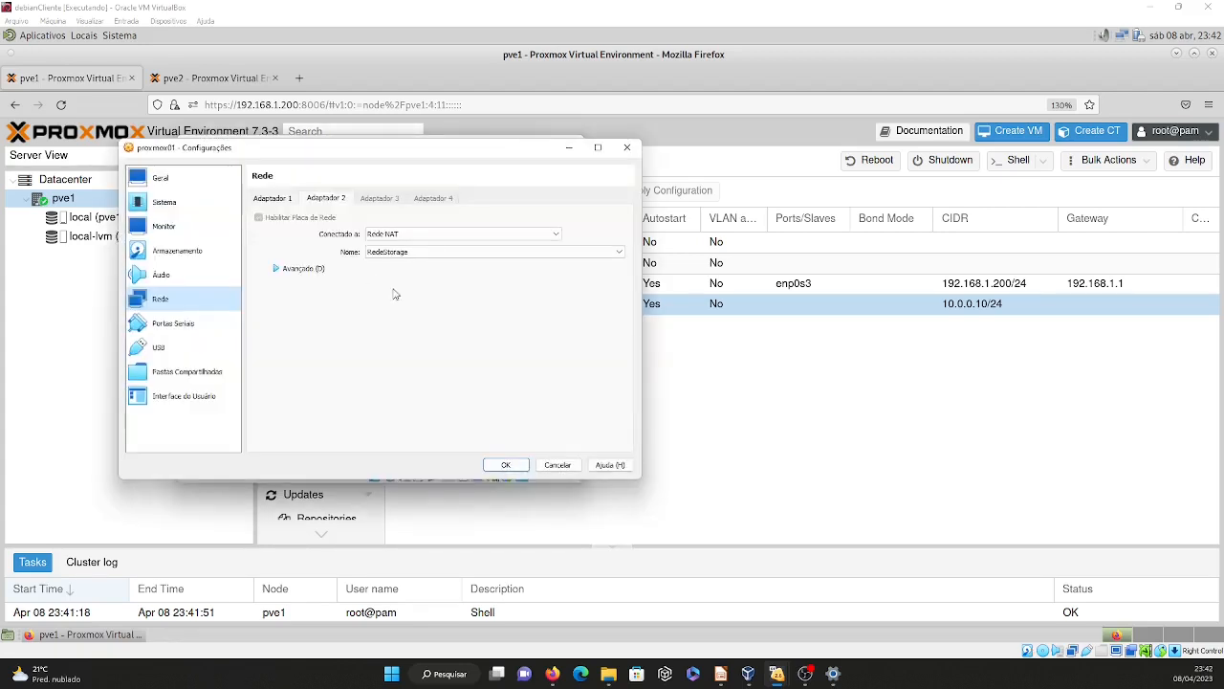
pyautogui.click(326, 198)
pyautogui.click(559, 465)
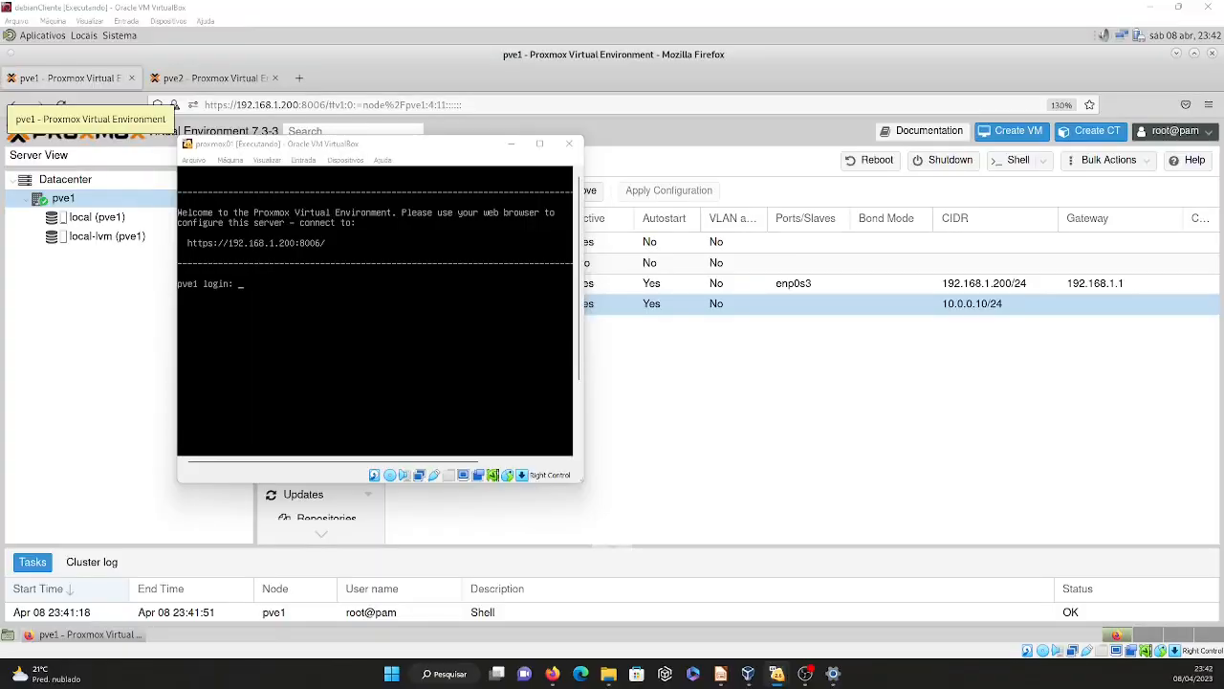
# Bring up the promox02 virtual machine beside proxmox01 and check its Adapter 2 network settings.
pyautogui.moveTo(259, 156); pyautogui.dragTo(819, 146)
pyautogui.click(752, 157)
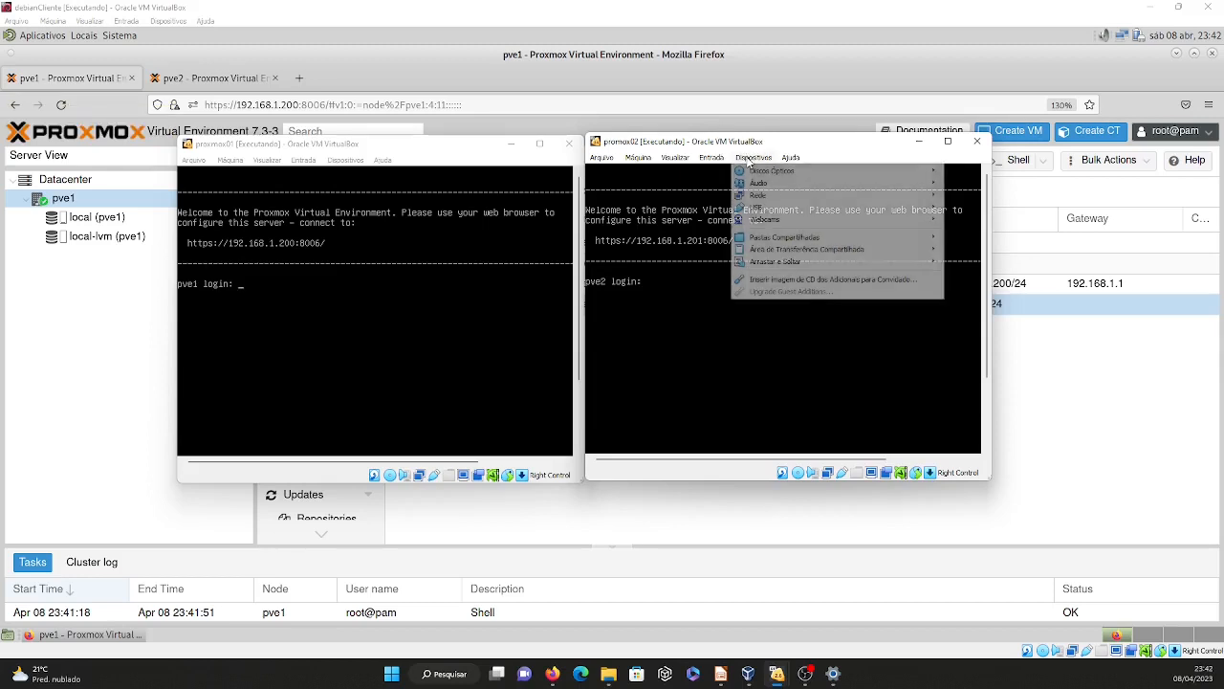
pyautogui.moveTo(781, 198)
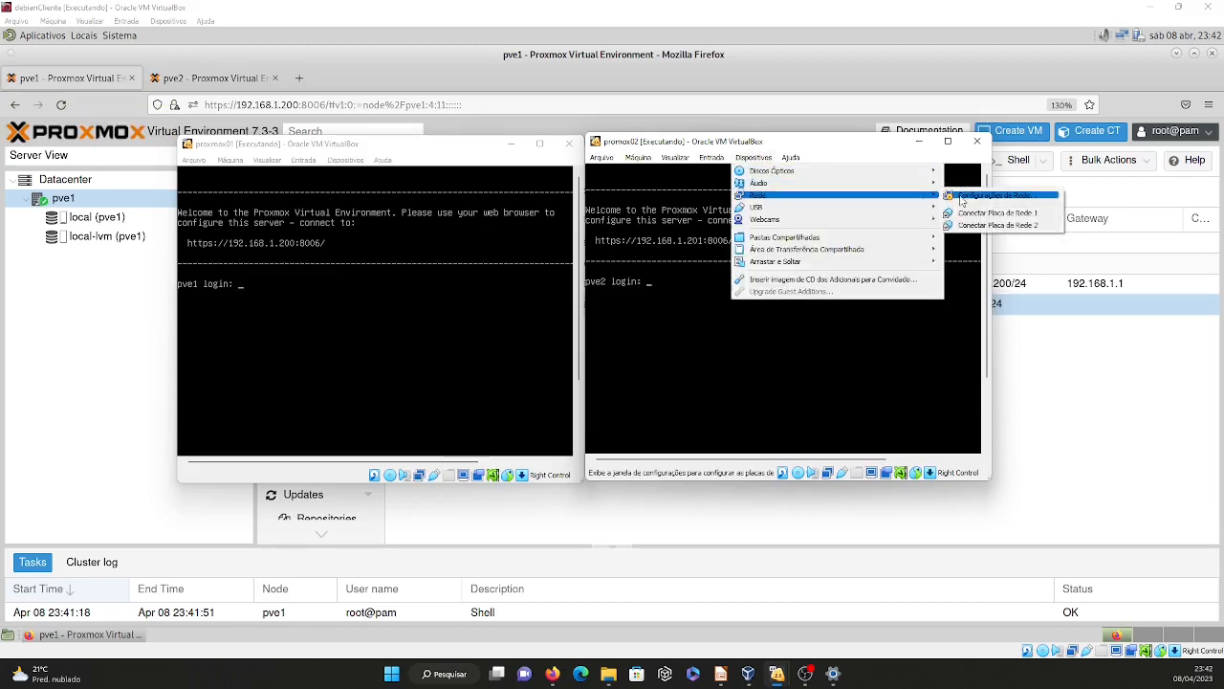
pyautogui.click(995, 199)
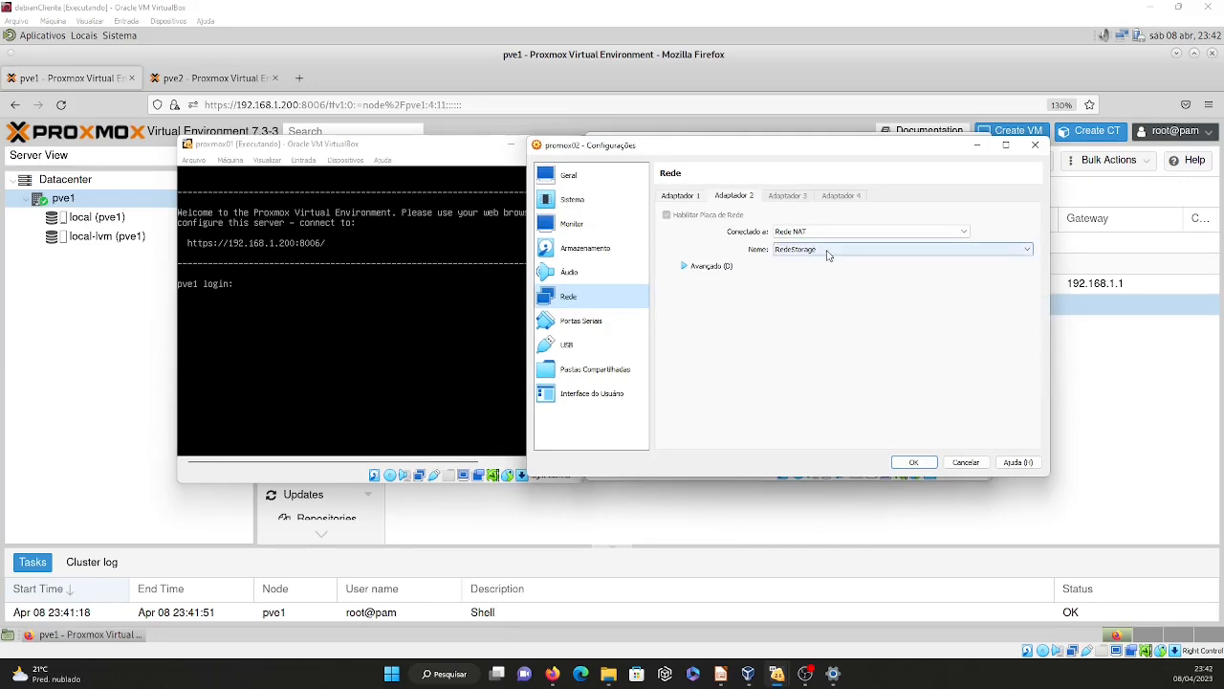
pyautogui.click(915, 461)
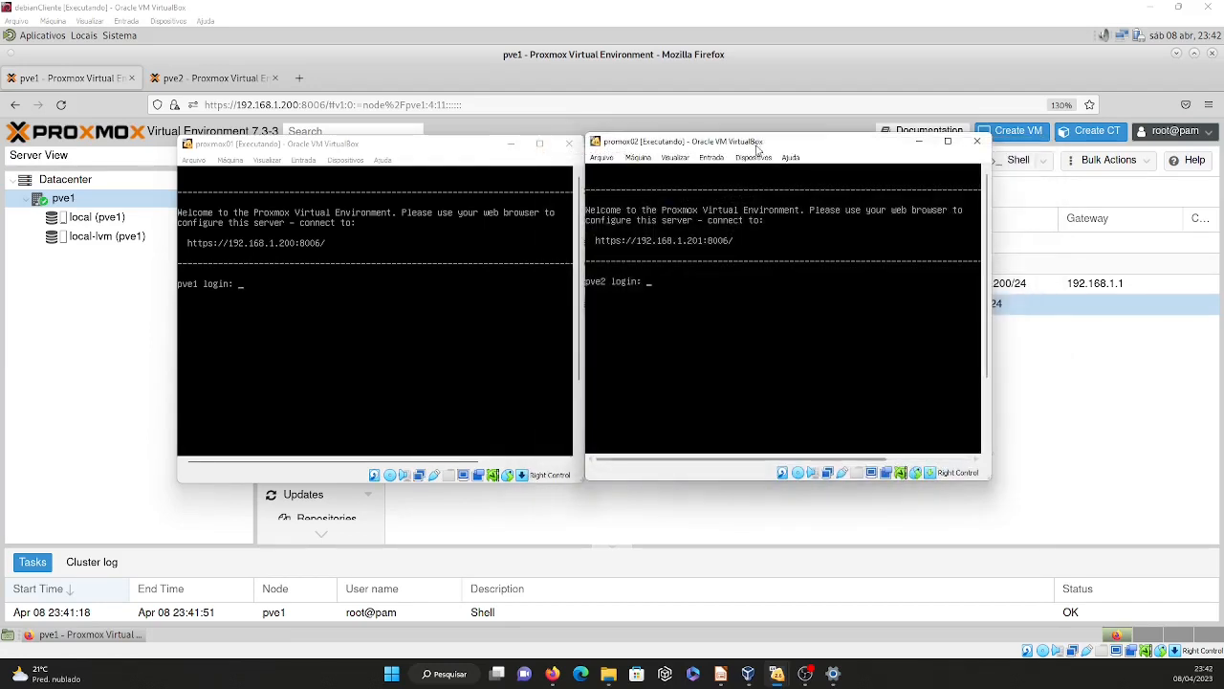
# Power off the promox02 and proxmox01 virtual machines.
pyautogui.click(976, 141)
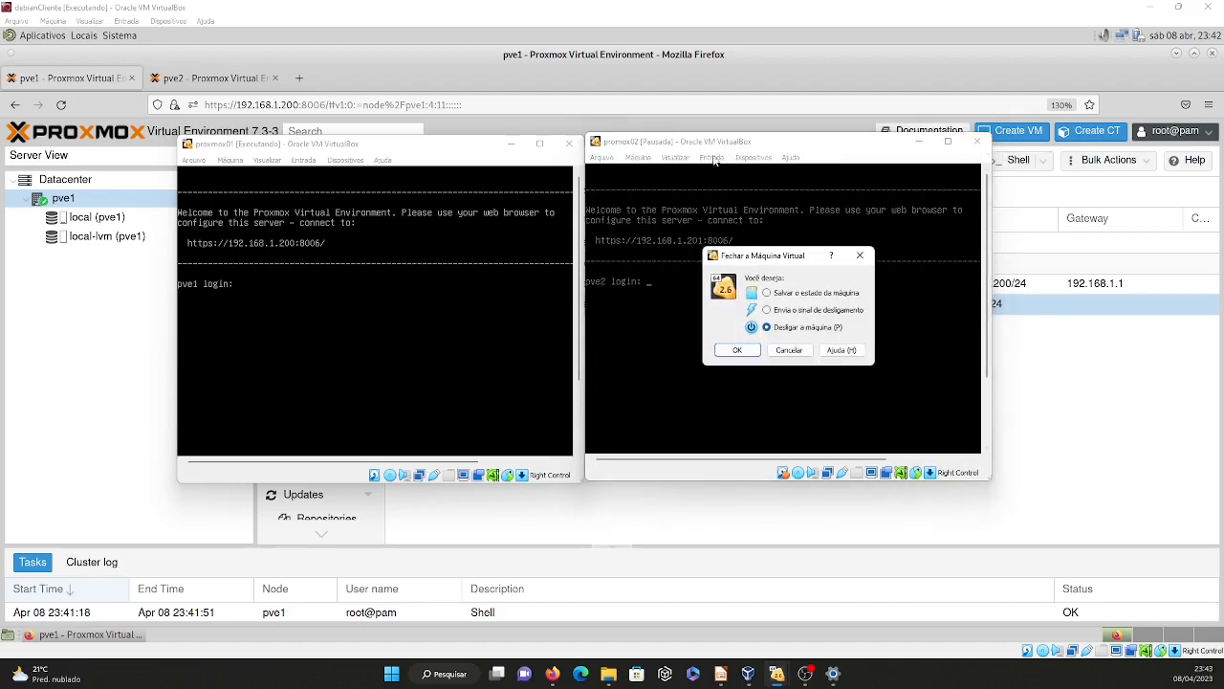
pyautogui.click(737, 350)
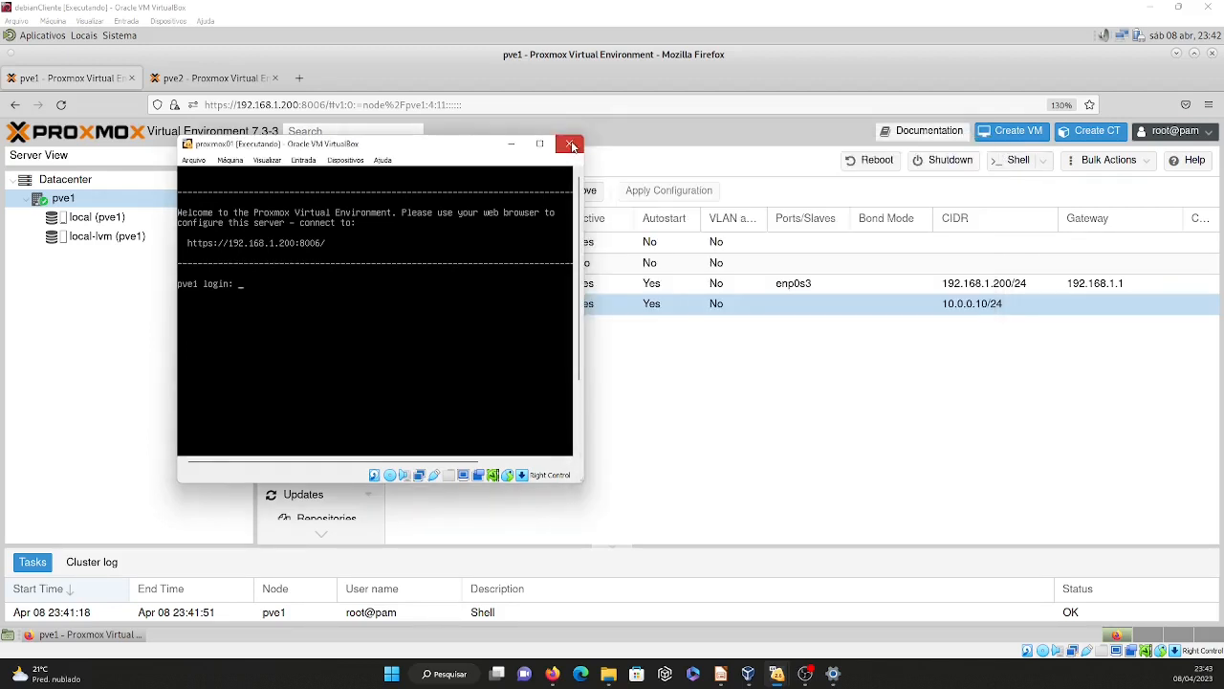
pyautogui.click(569, 143)
pyautogui.click(381, 352)
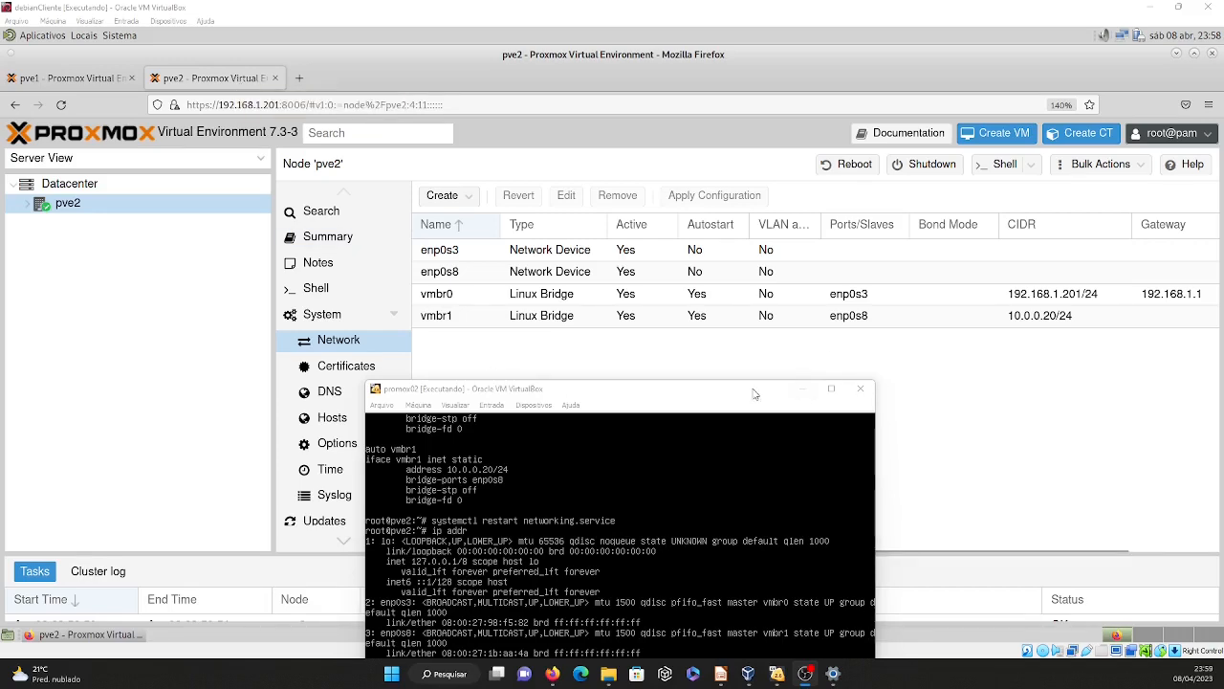
# Review the ip addr output in the promox02 console, minimize it, and view pve1's network settings.
pyautogui.moveTo(754, 394); pyautogui.dragTo(796, 228)
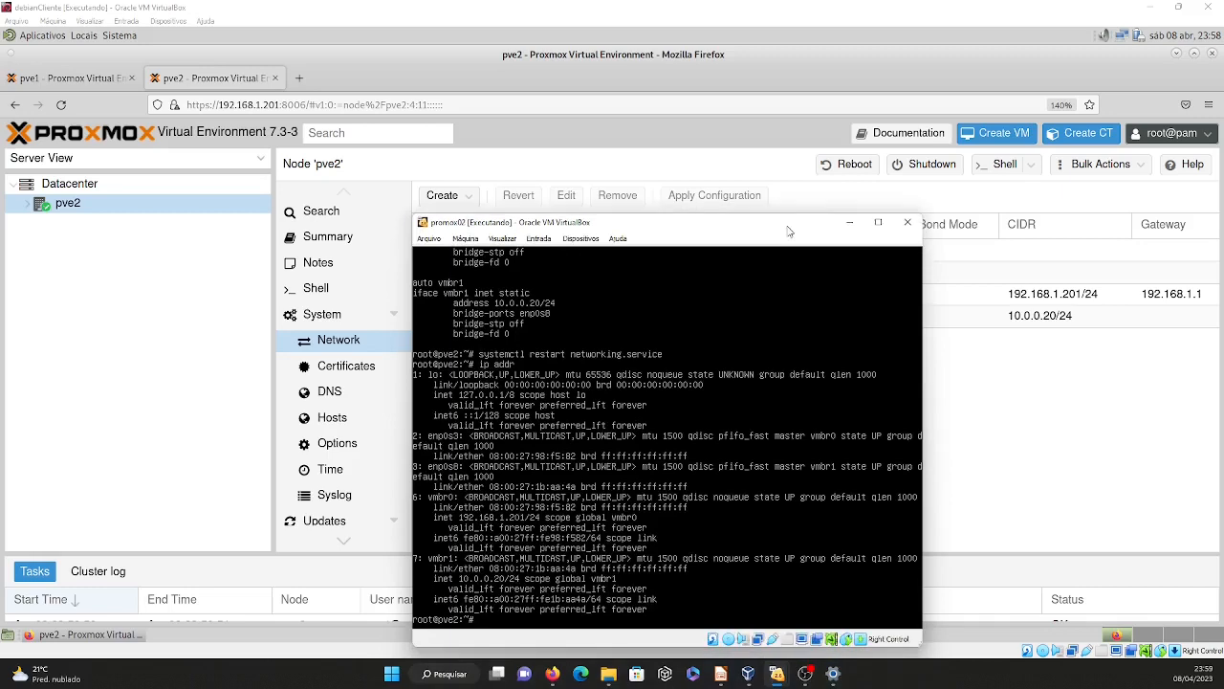
pyautogui.click(850, 227)
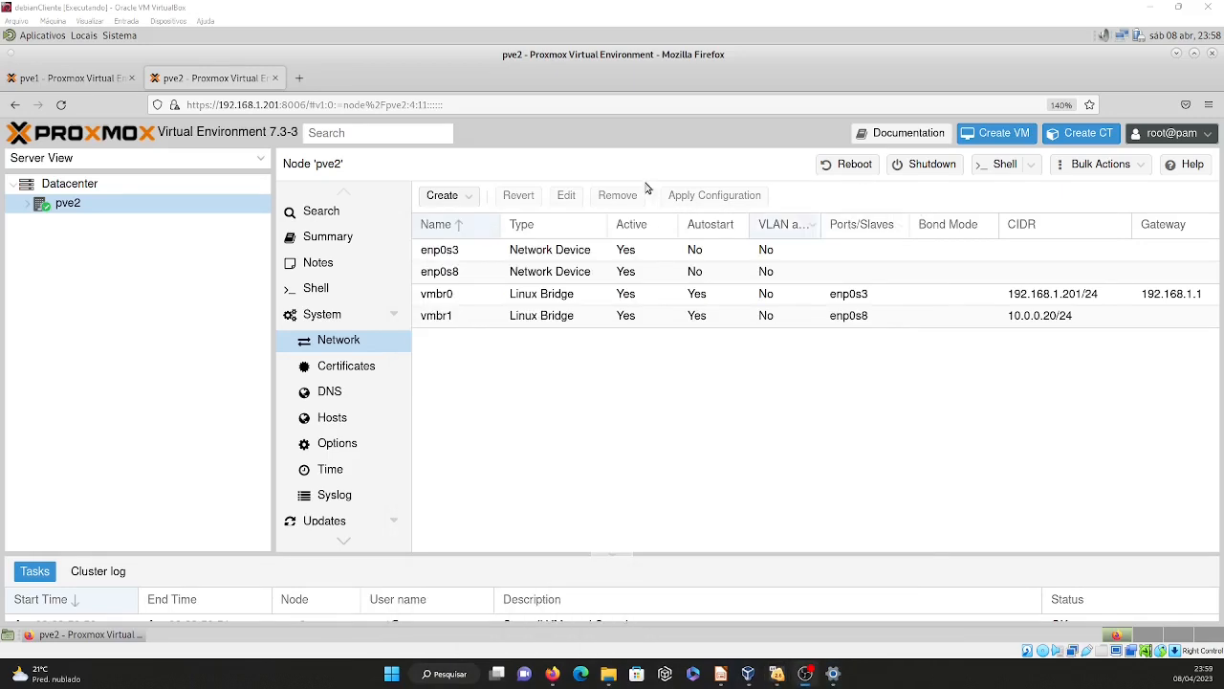
pyautogui.click(88, 76)
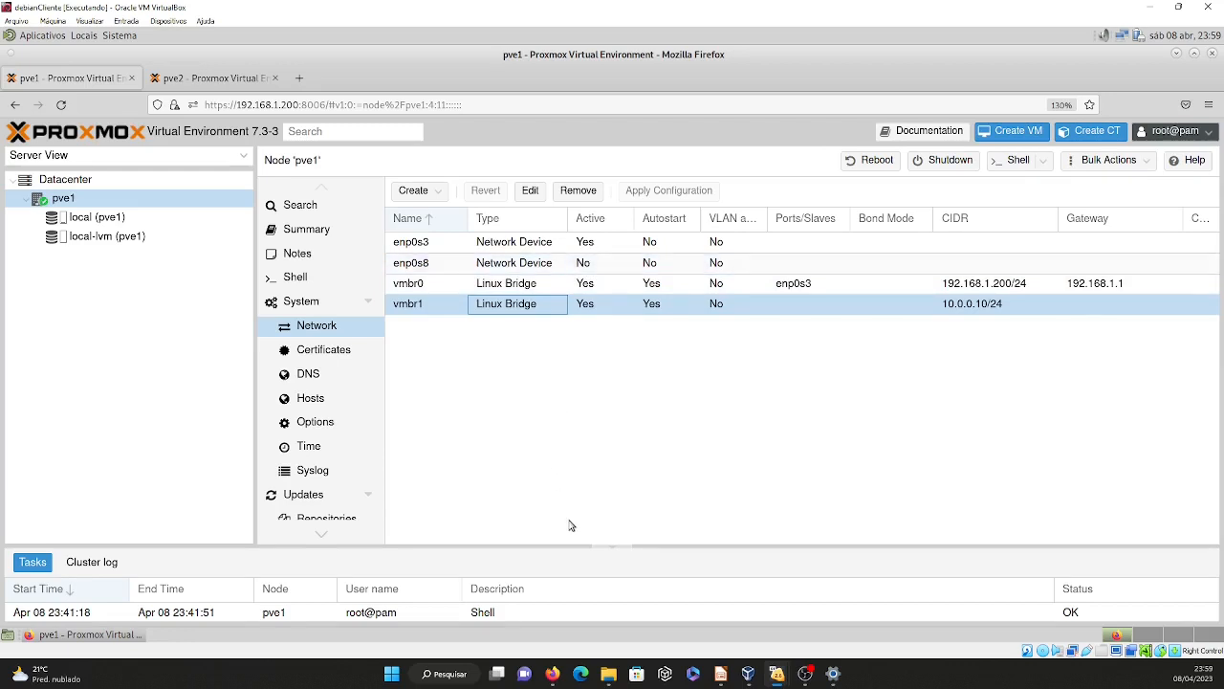
# In the proxmox01 console, set vmbr1's bridge-ports to enp0s8 in /etc/network/interfaces, save the file and exit nano.
pyautogui.moveTo(790, 681)
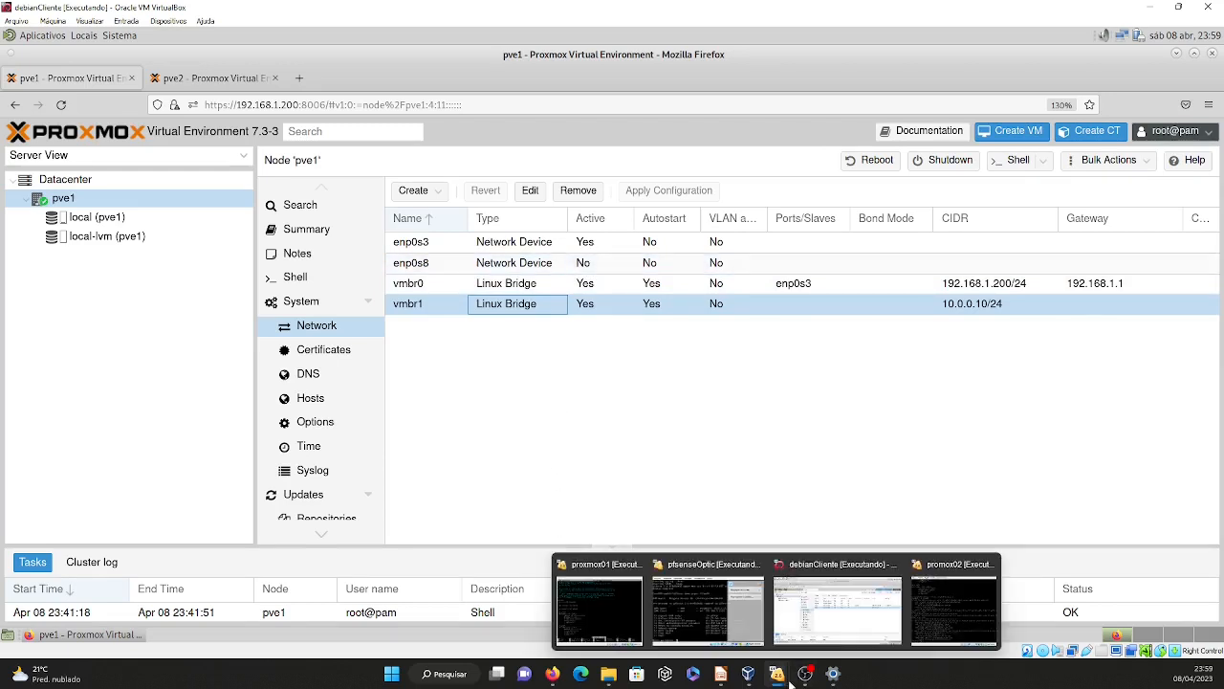
pyautogui.moveTo(751, 681)
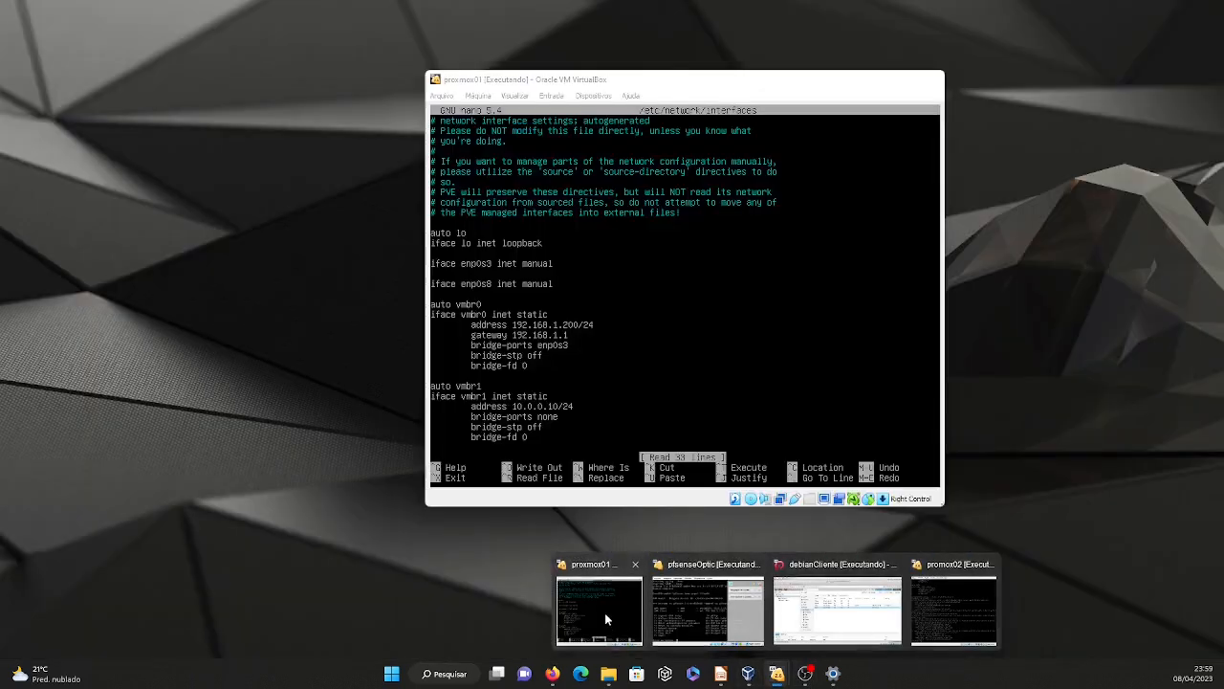
pyautogui.click(605, 612)
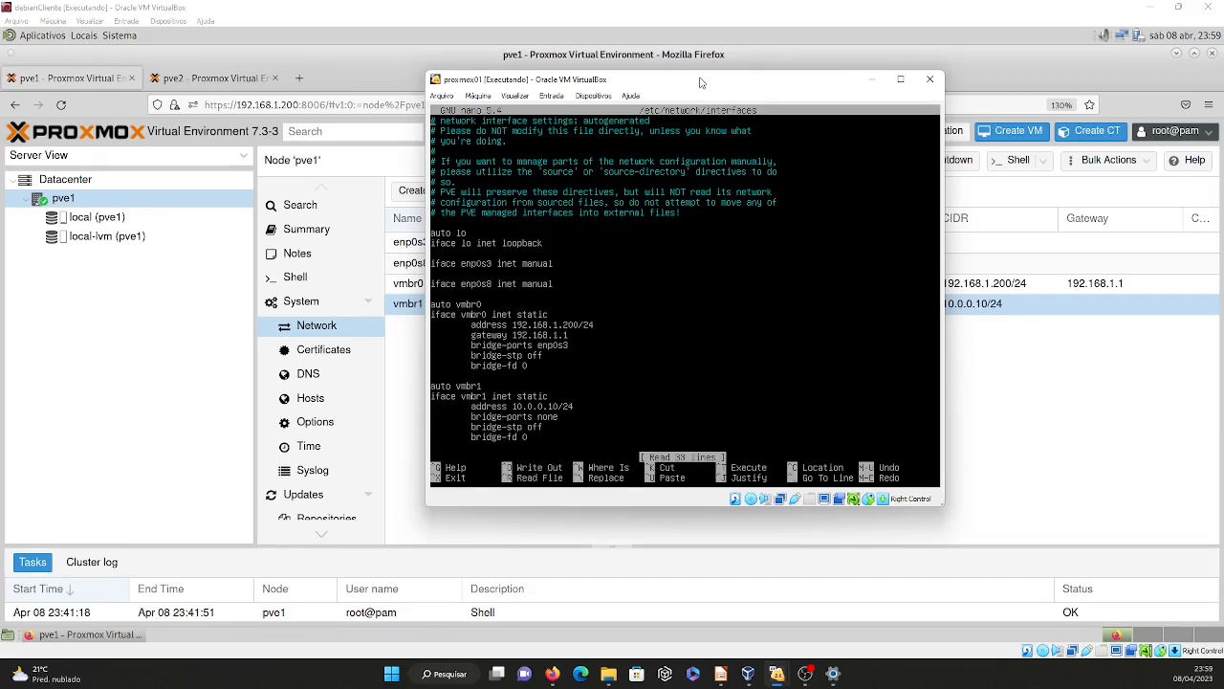
pyautogui.moveTo(705, 82); pyautogui.dragTo(956, 99)
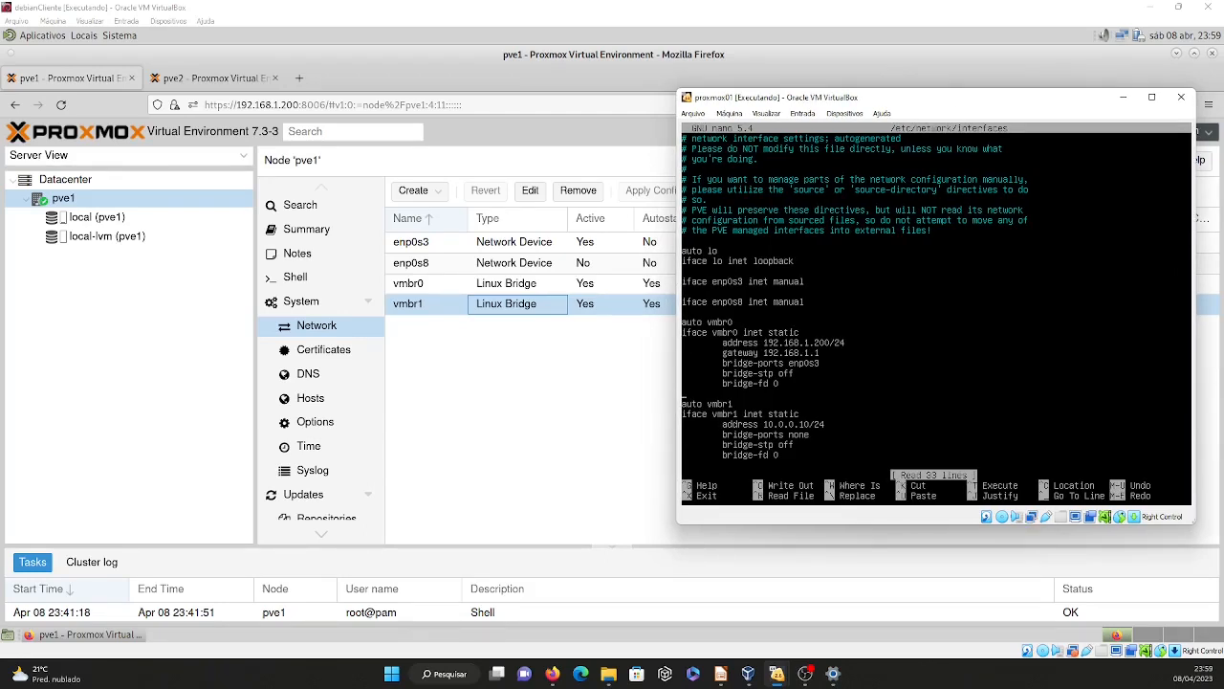
pyautogui.press('Down')
pyautogui.press('Down')
pyautogui.press('Down')
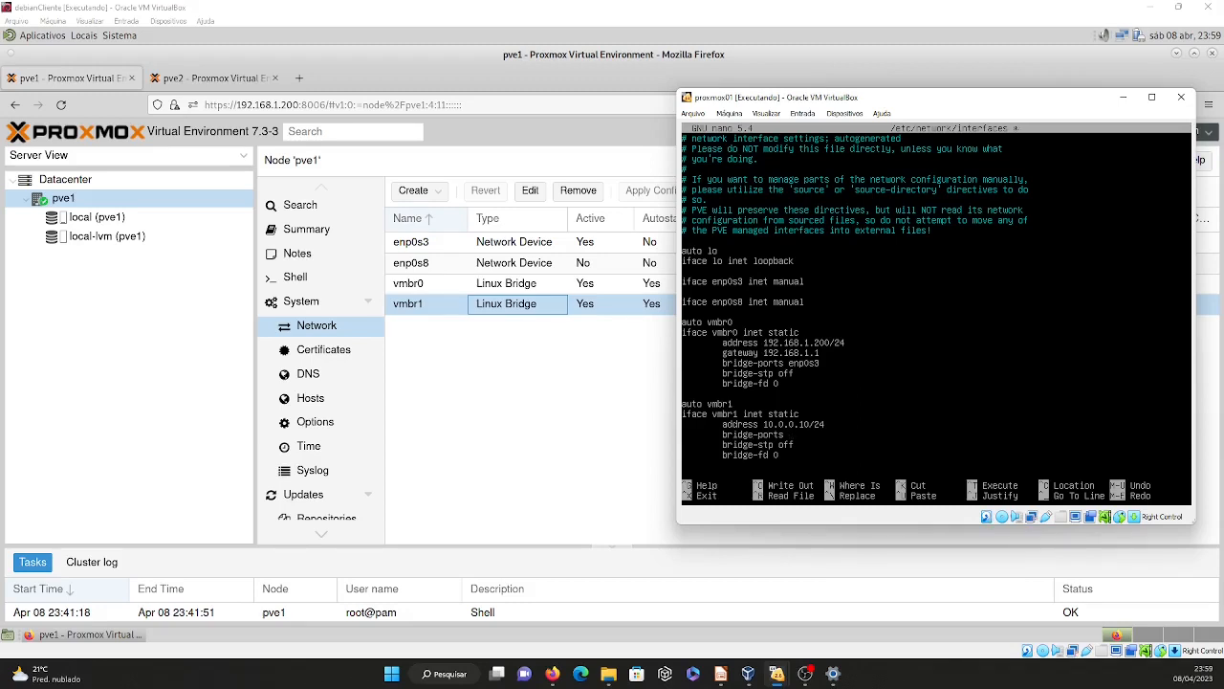
pyautogui.write('enp0s8')
pyautogui.hotkey('ctrl', 'o')
pyautogui.press('Return')
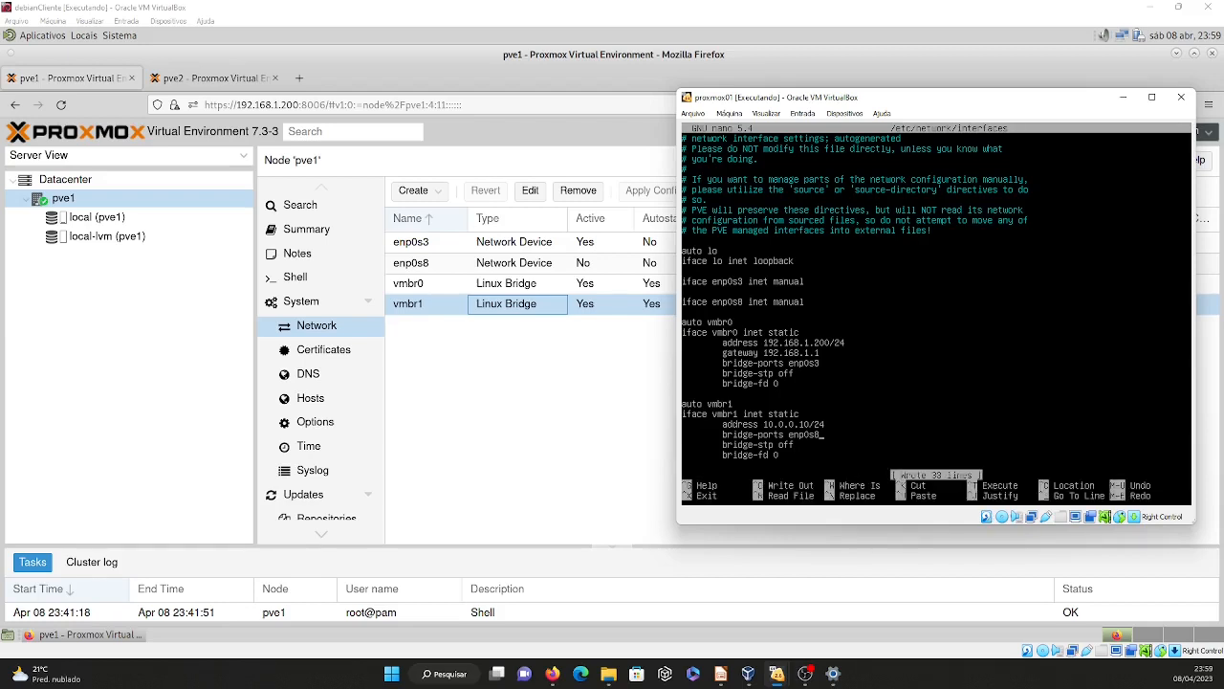
pyautogui.hotkey('ctrl', 'x')
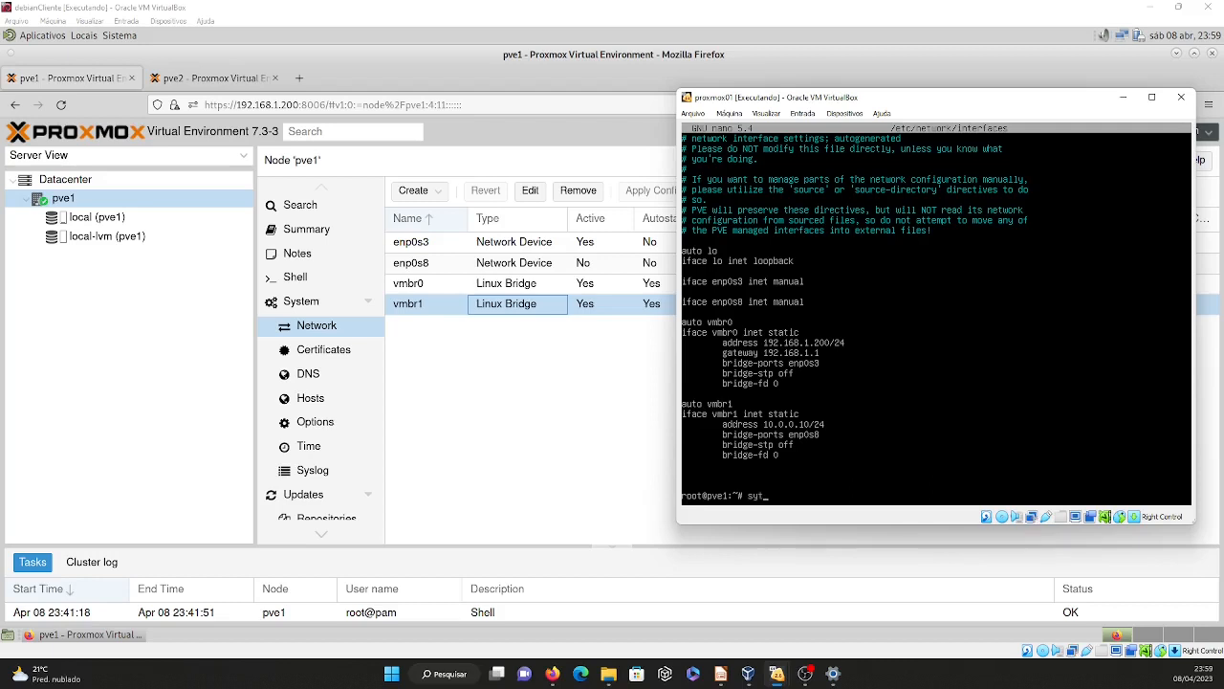
# Restart pve1's networking from the console with systemctl restart networking.service.
pyautogui.write('sytemctl restart net')
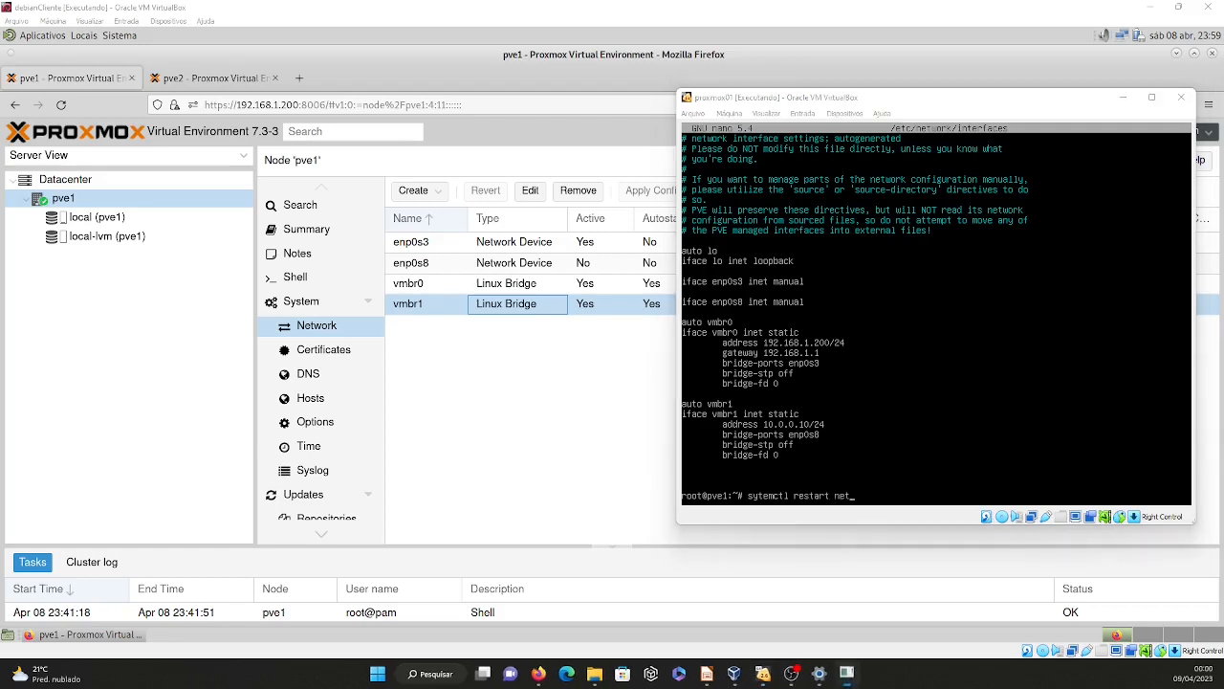
pyautogui.write('in')
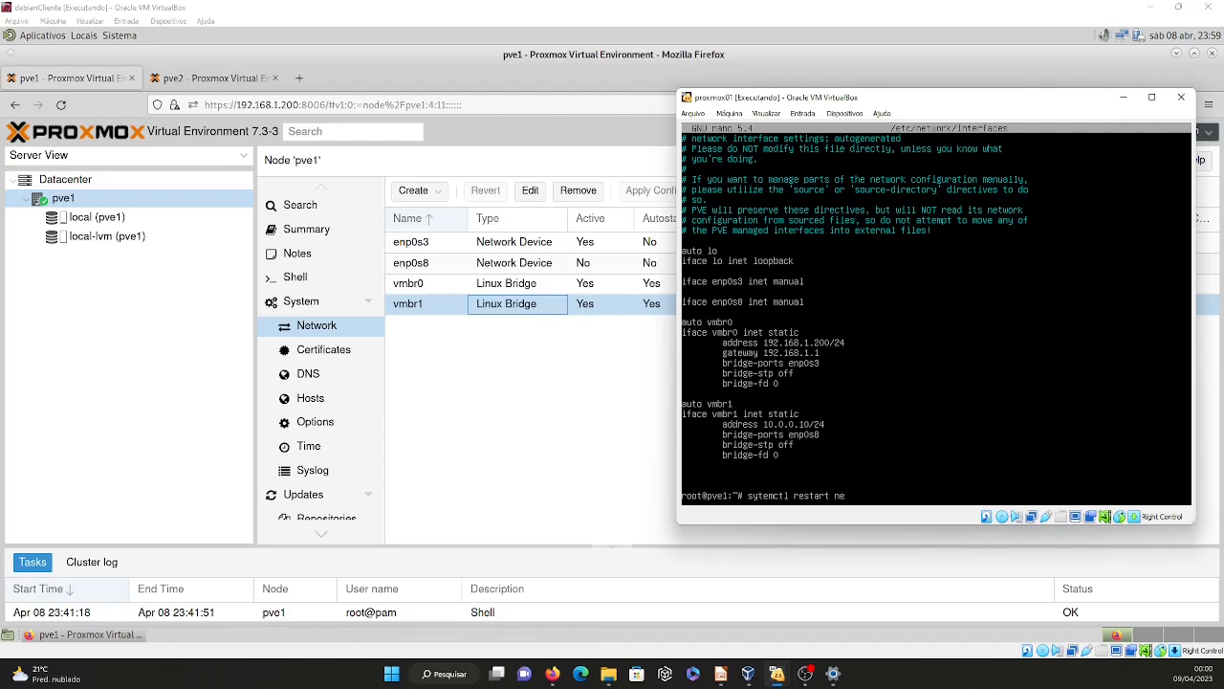
pyautogui.write('working.service')
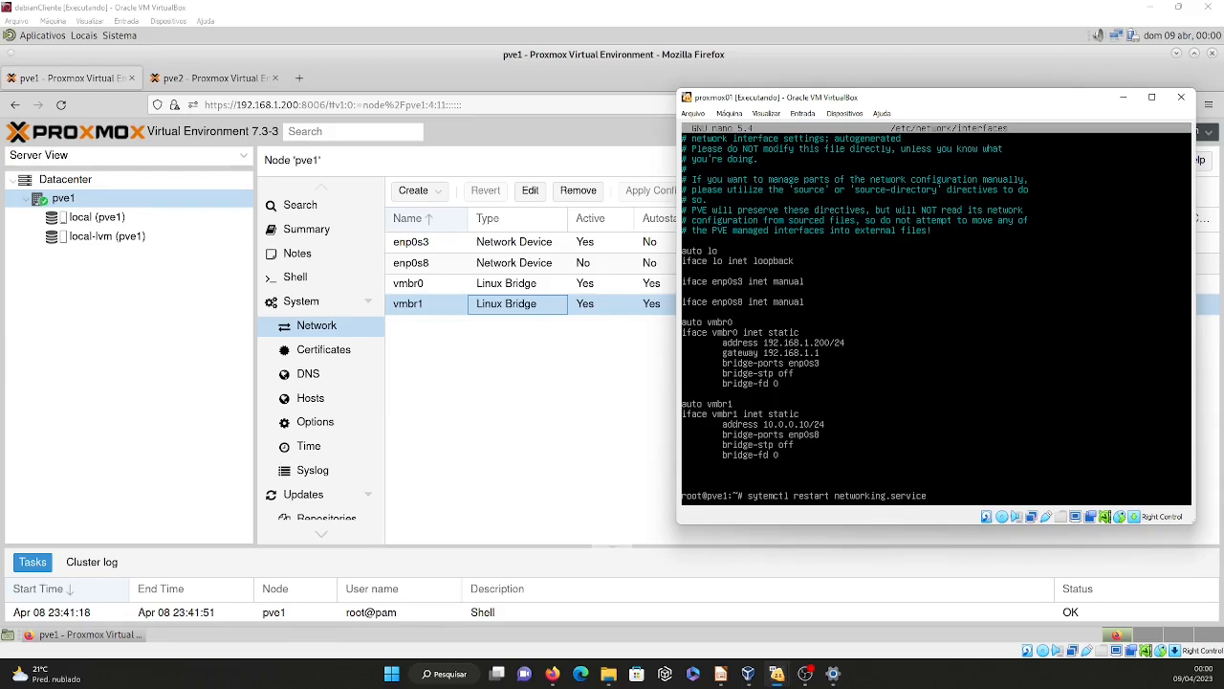
pyautogui.press('Return')
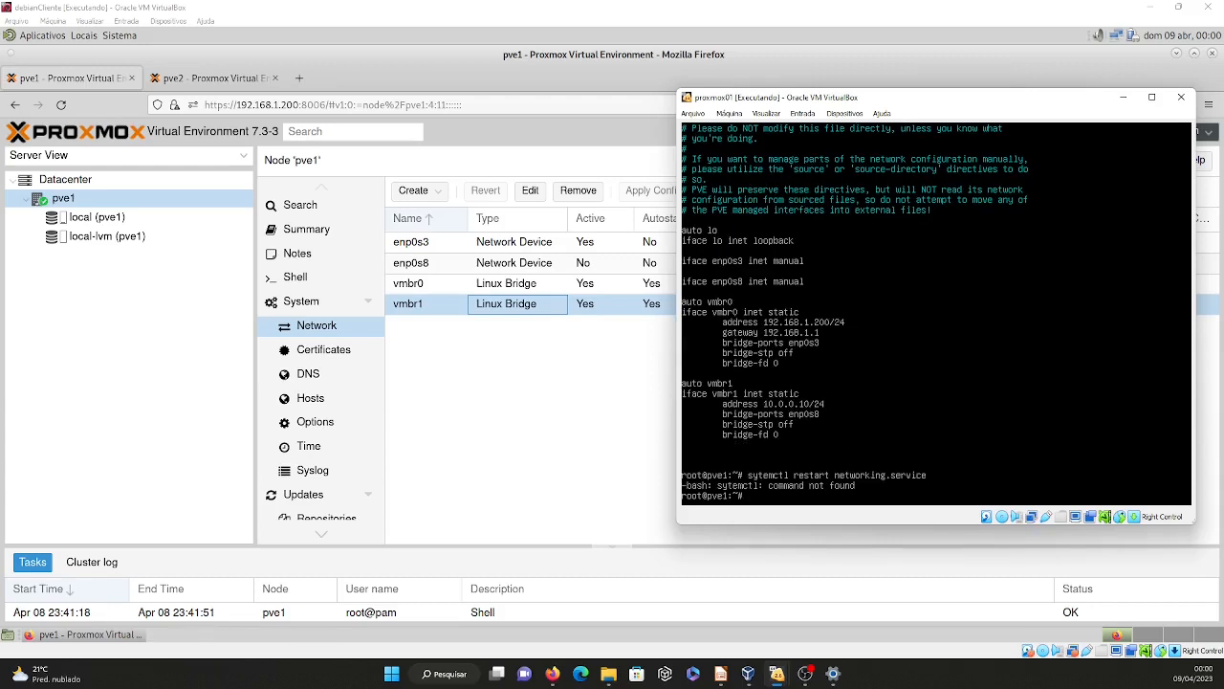
pyautogui.press('Up')
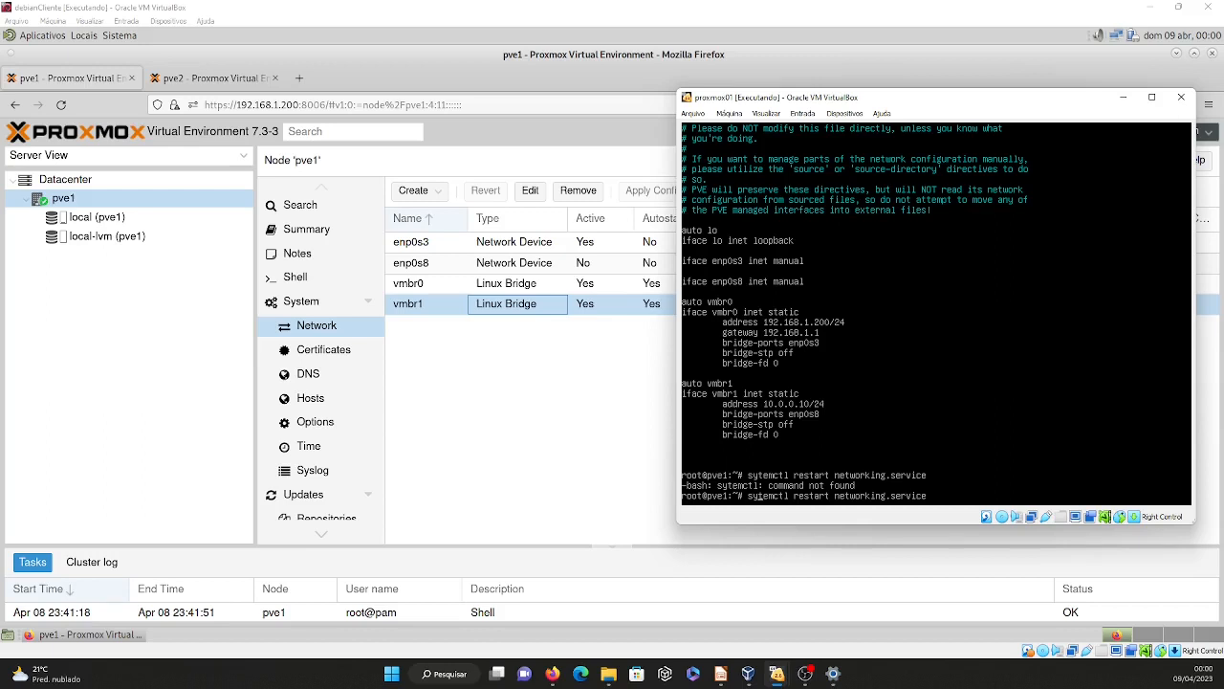
pyautogui.write('s')
pyautogui.press('Return')
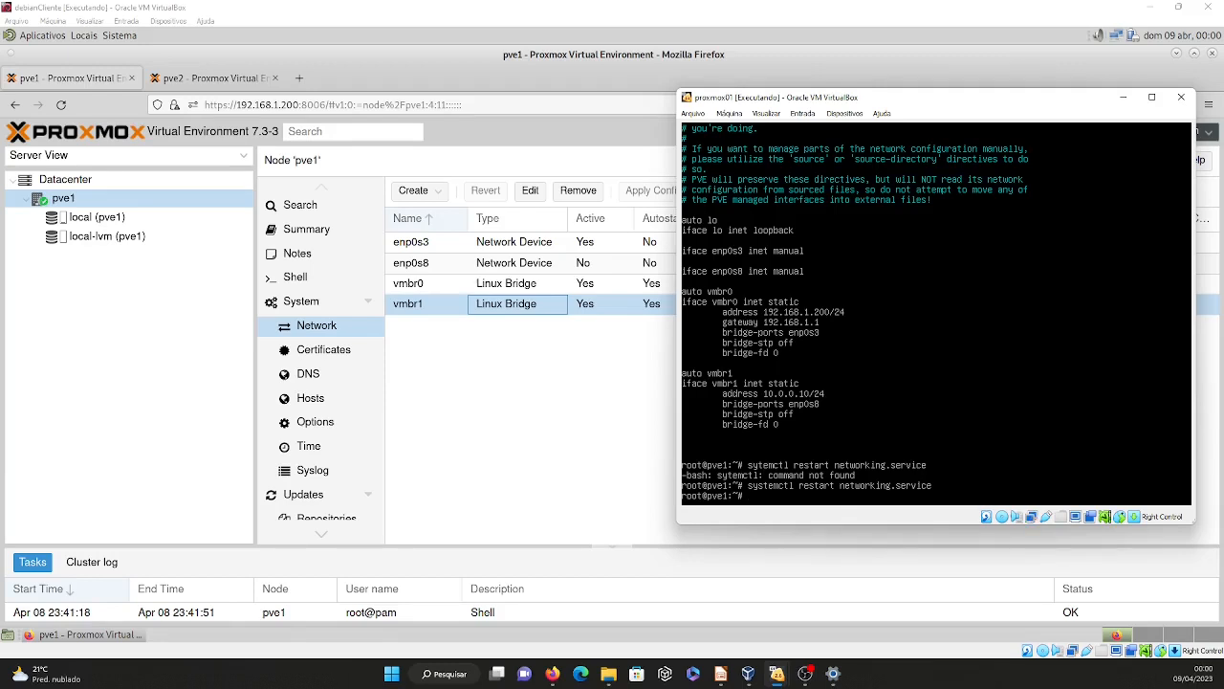
# Reload pve1's network page in the browser to check the port assigned to vmbr1.
pyautogui.click(535, 430)
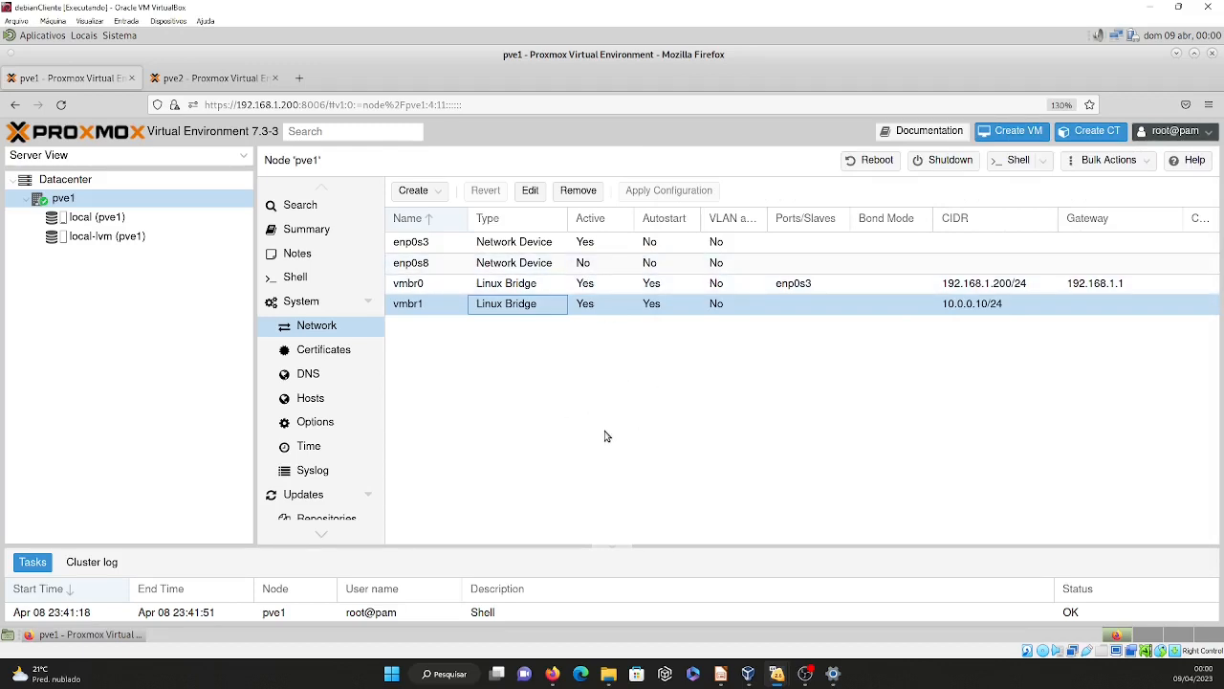
pyautogui.click(61, 106)
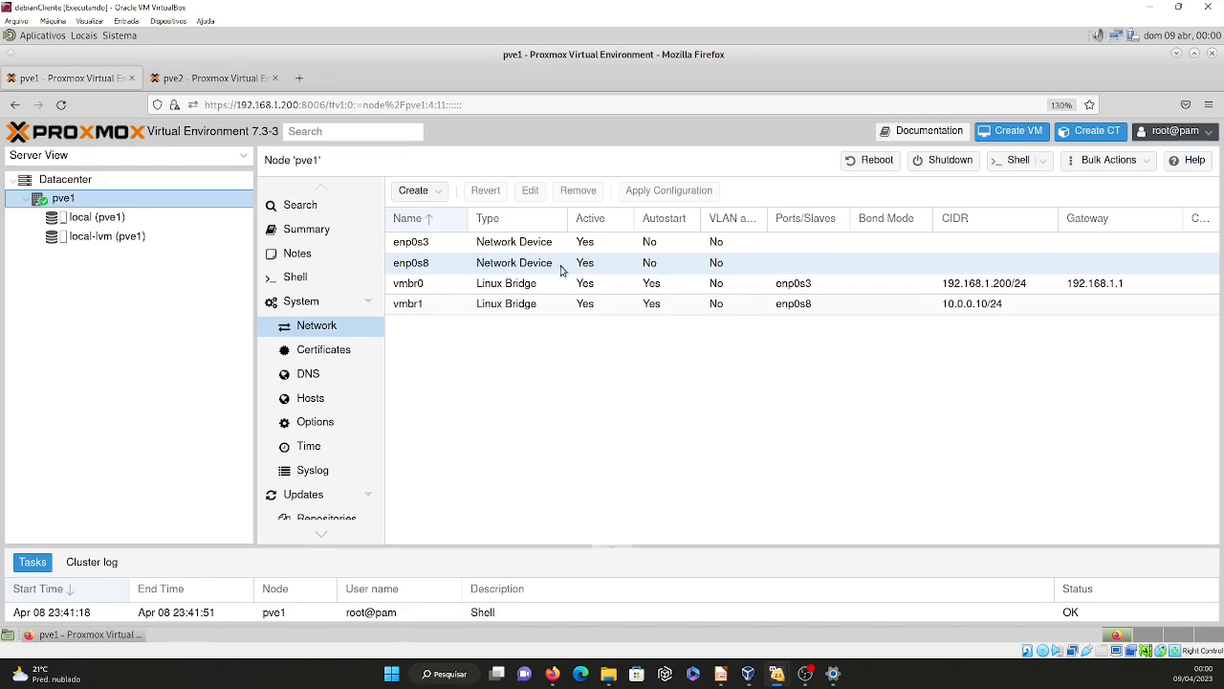
# Ping 10.0.0.20 from pve1's web shell, stop the ping after a few replies, and switch to pve2's network settings.
pyautogui.click(304, 279)
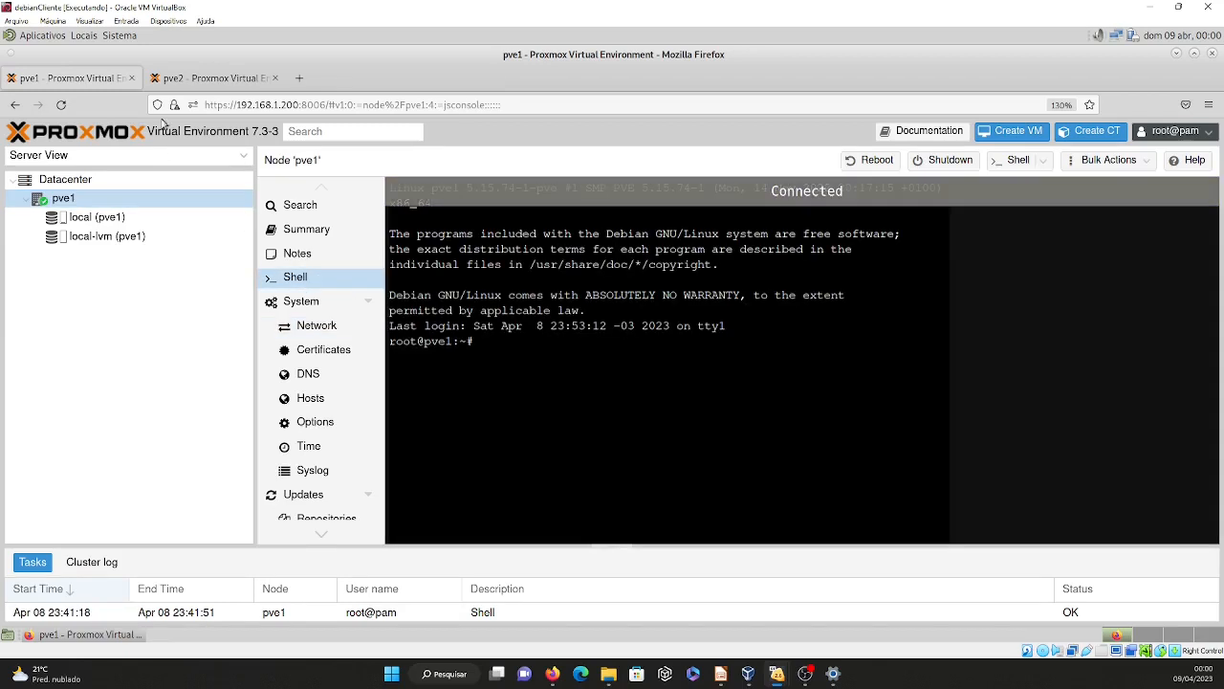
pyautogui.write('p')
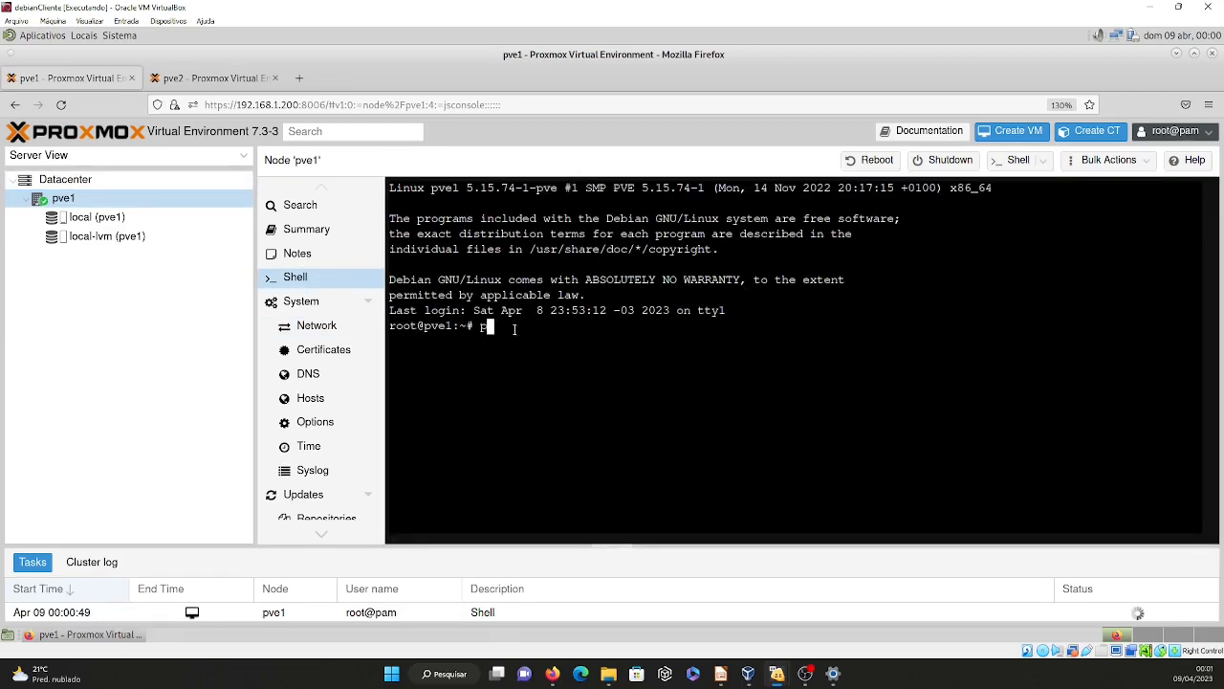
pyautogui.write('ing 10.0.0.20')
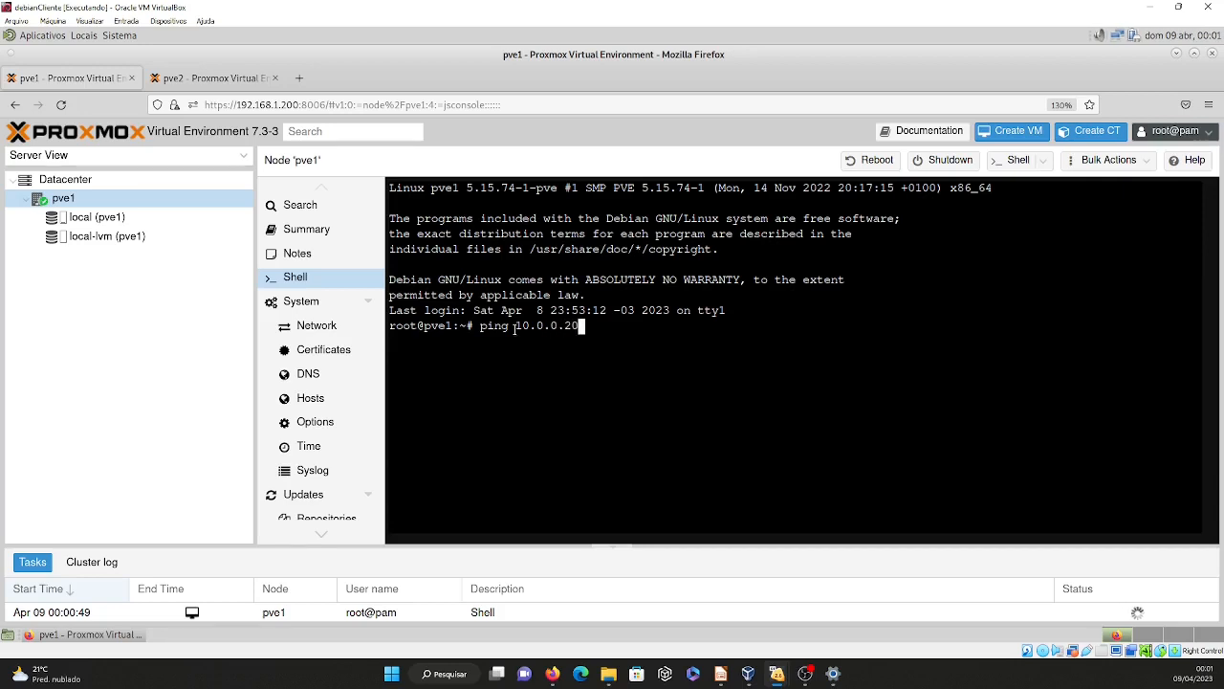
pyautogui.press('Return')
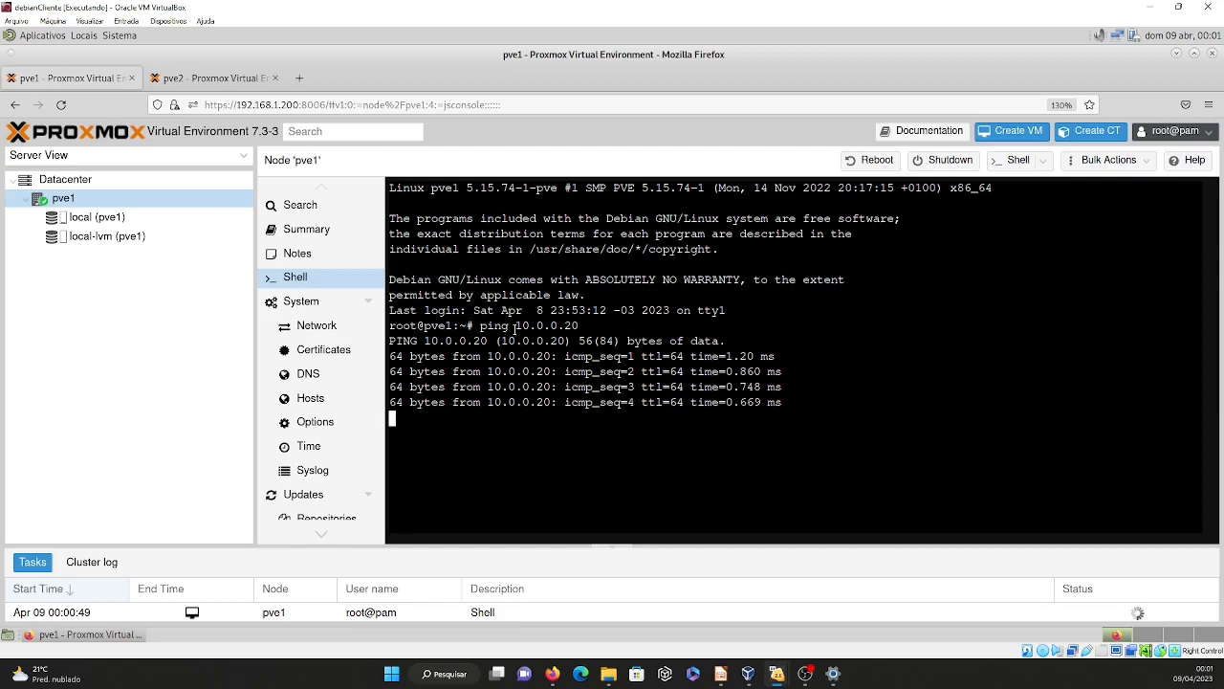
pyautogui.hotkey('ctrl', 'c')
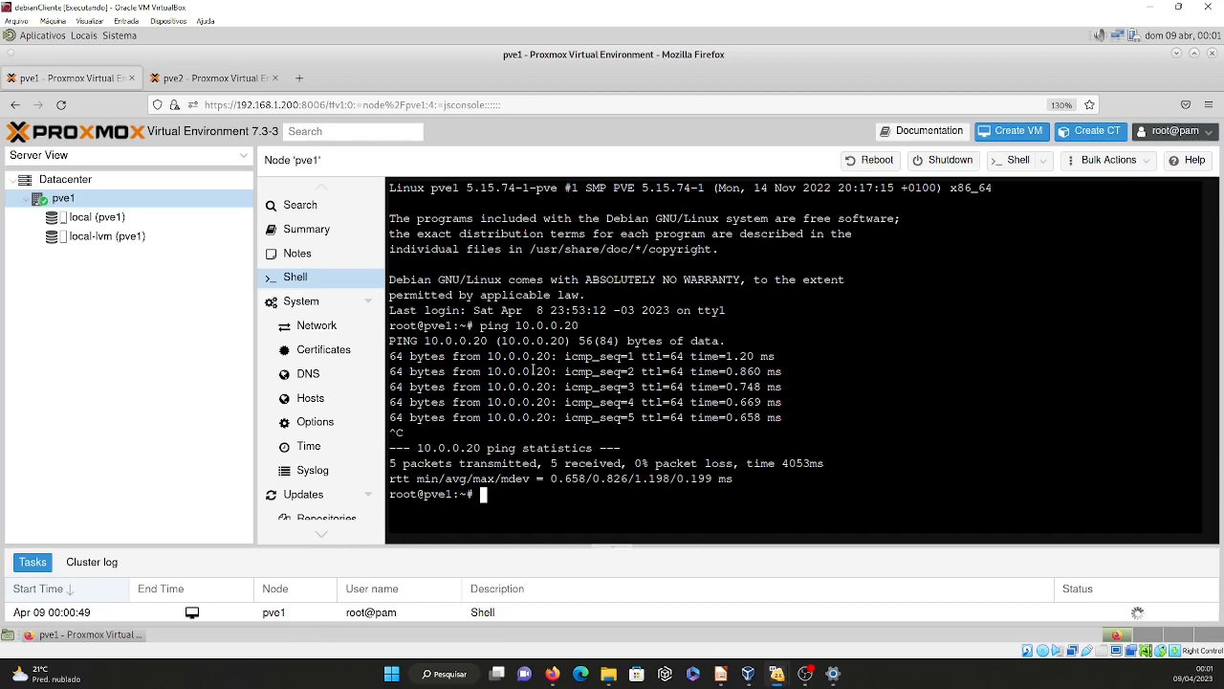
pyautogui.click(206, 81)
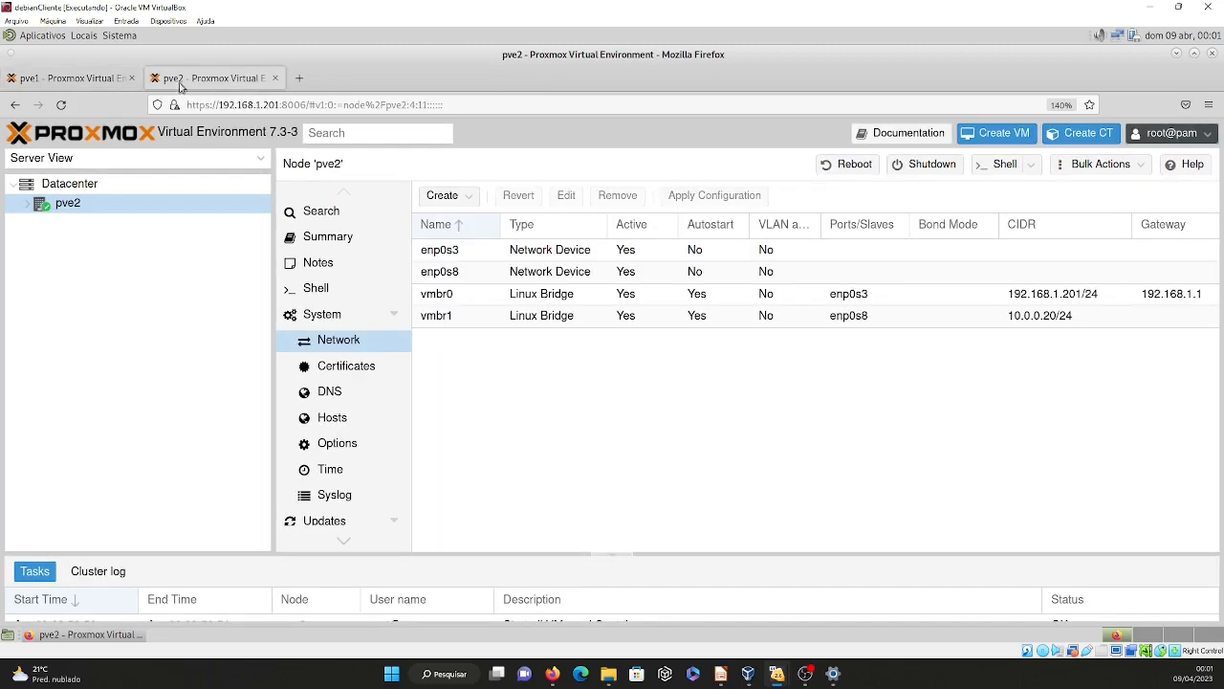
# On pve1, begin creating a cluster at the Datacenter level and name it laboratorio.
pyautogui.click(92, 84)
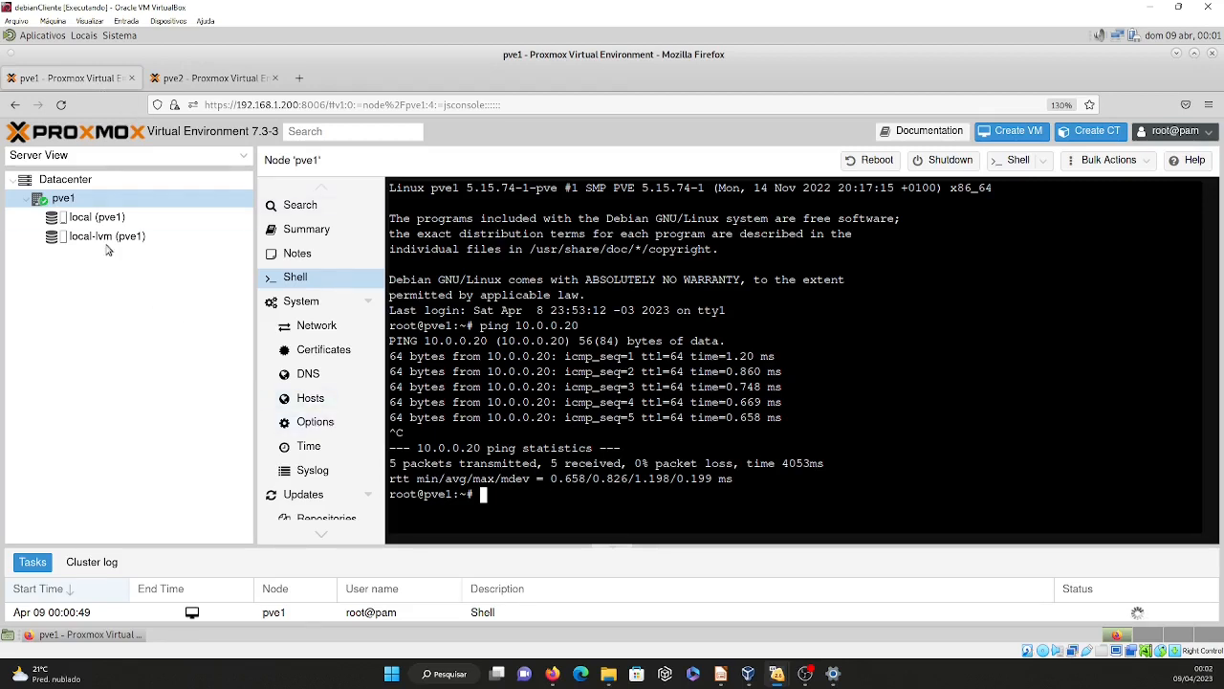
pyautogui.click(82, 184)
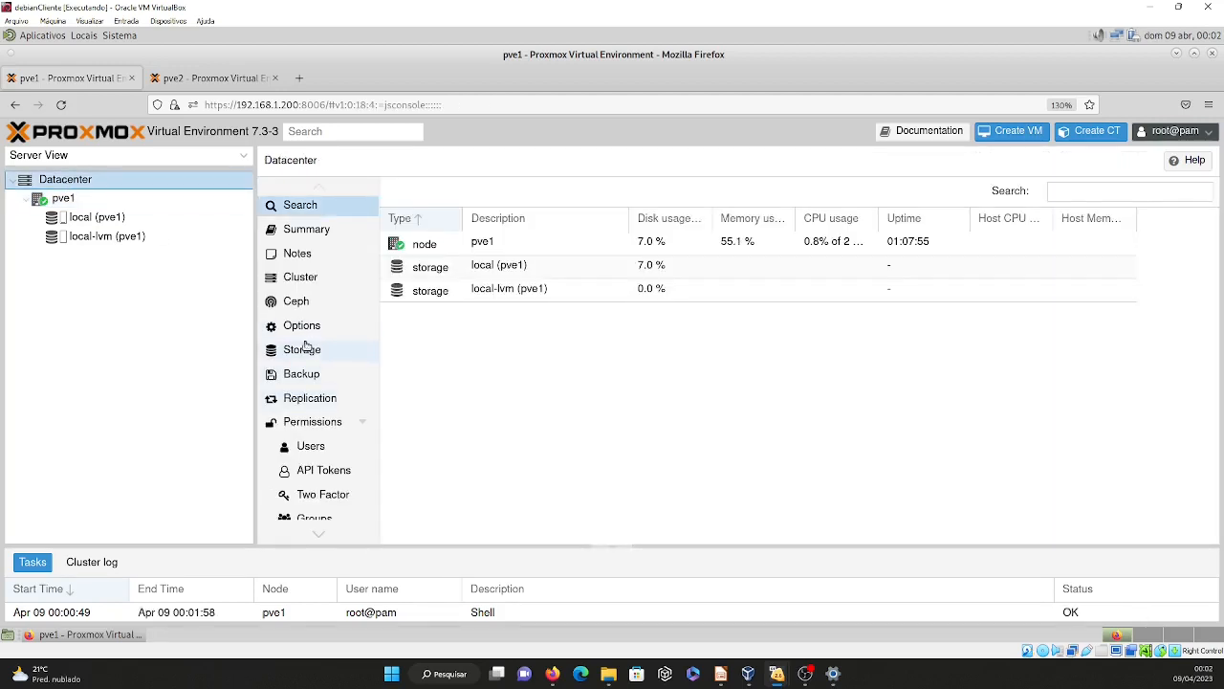
pyautogui.click(298, 277)
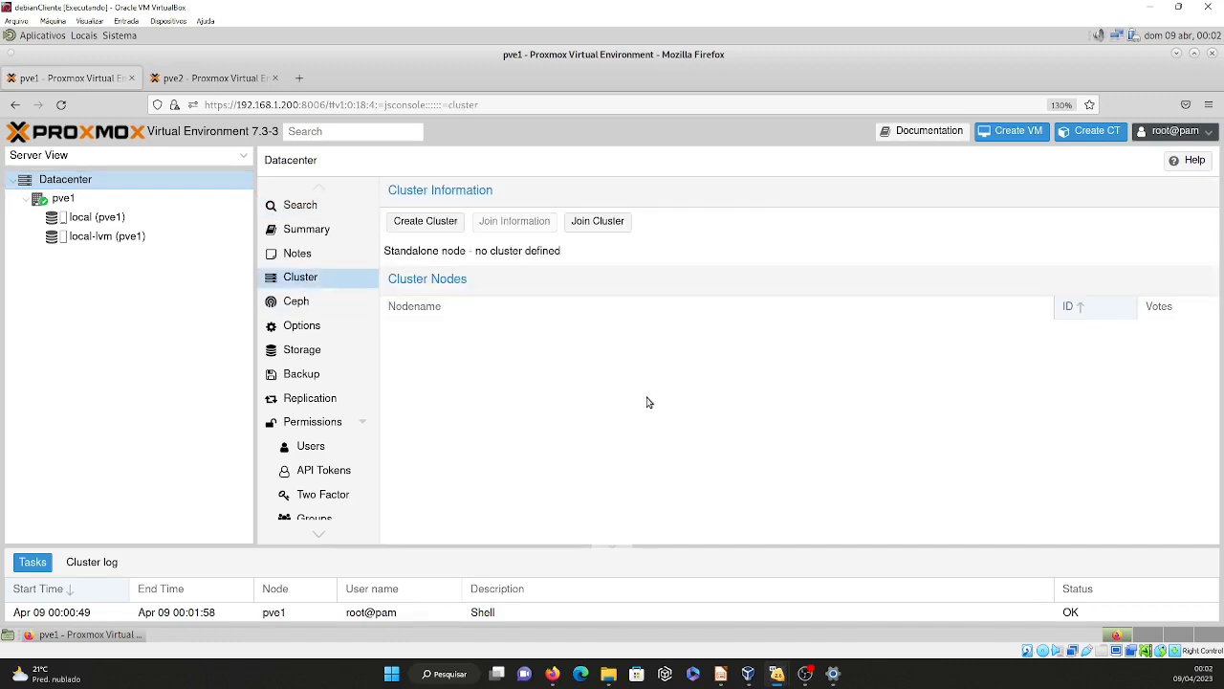
pyautogui.click(428, 221)
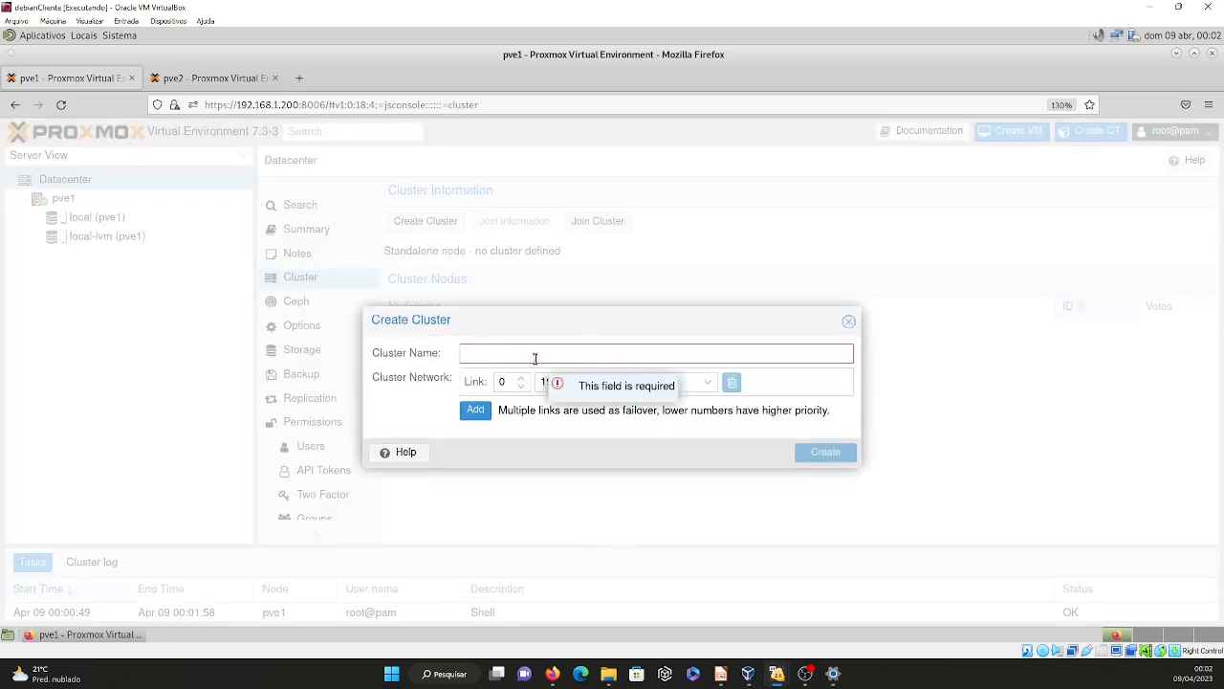
pyautogui.write('la')
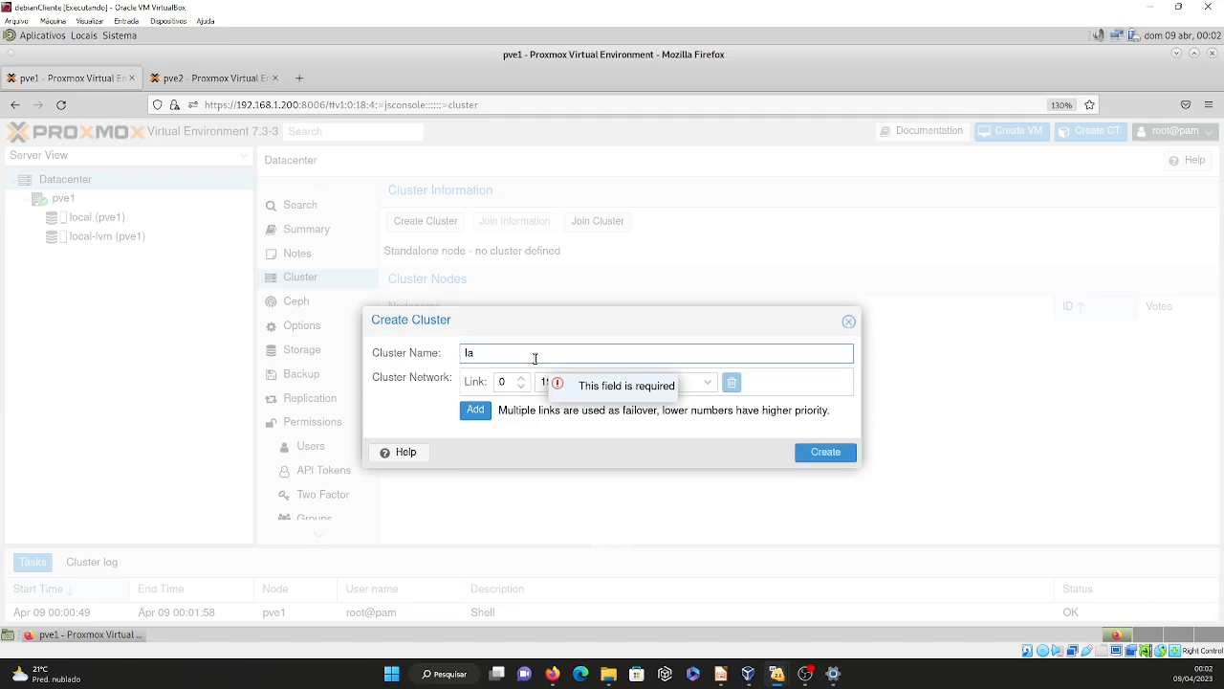
pyautogui.write('boratorio')
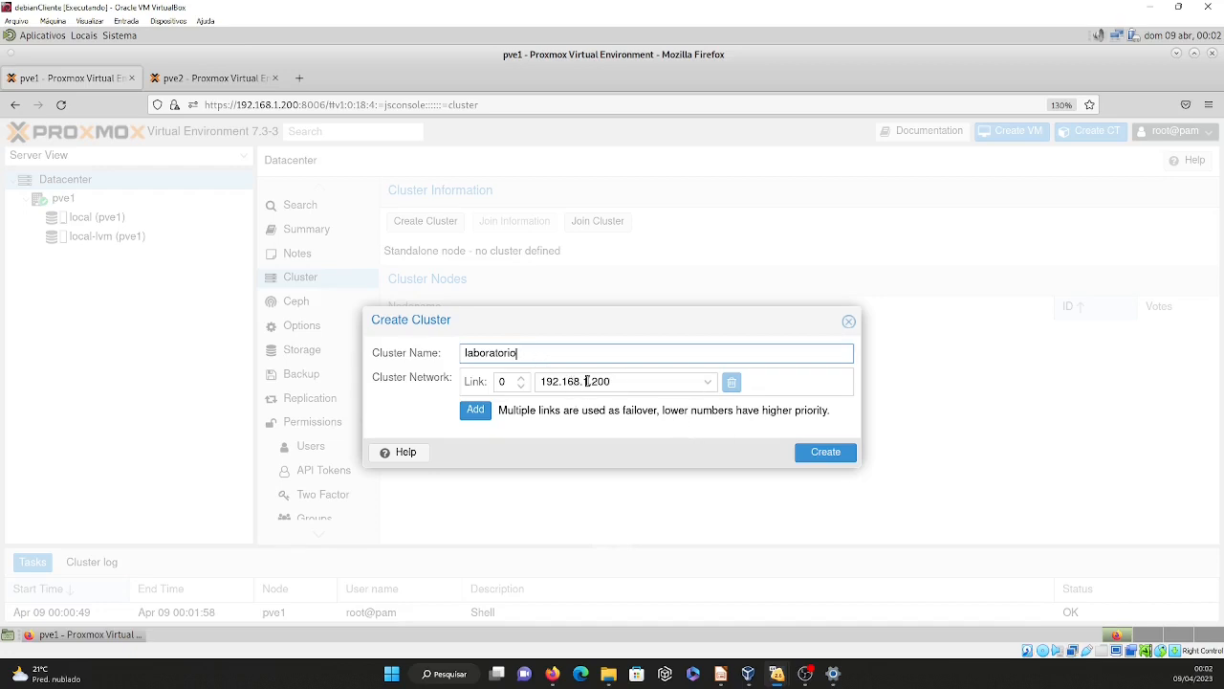
# Set the new cluster's link 0 to 10.0.0.10 on vmbr1 as its only link and create the cluster.
pyautogui.click(708, 383)
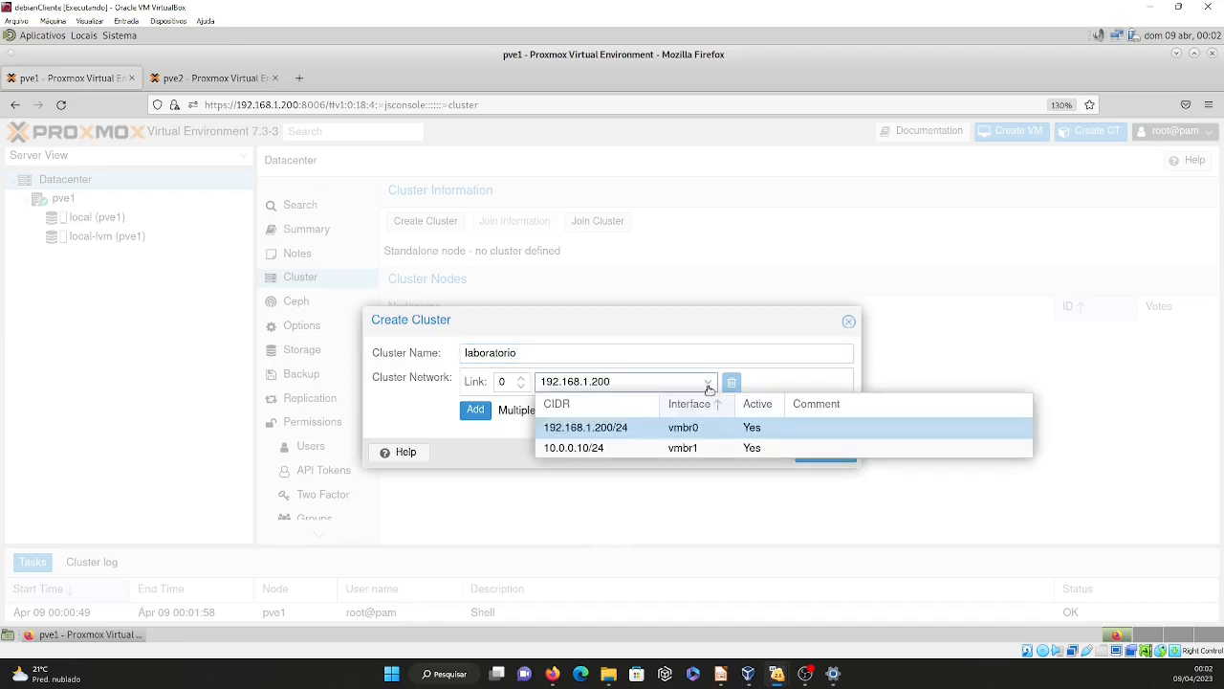
pyautogui.click(602, 449)
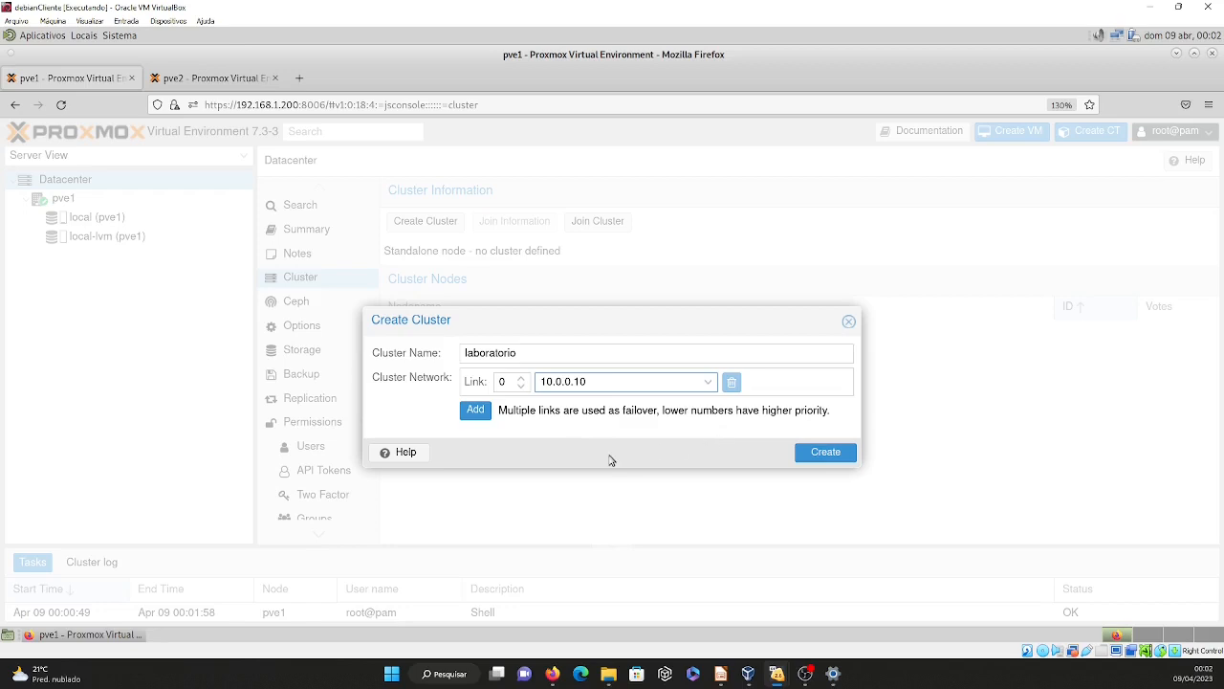
pyautogui.click(484, 411)
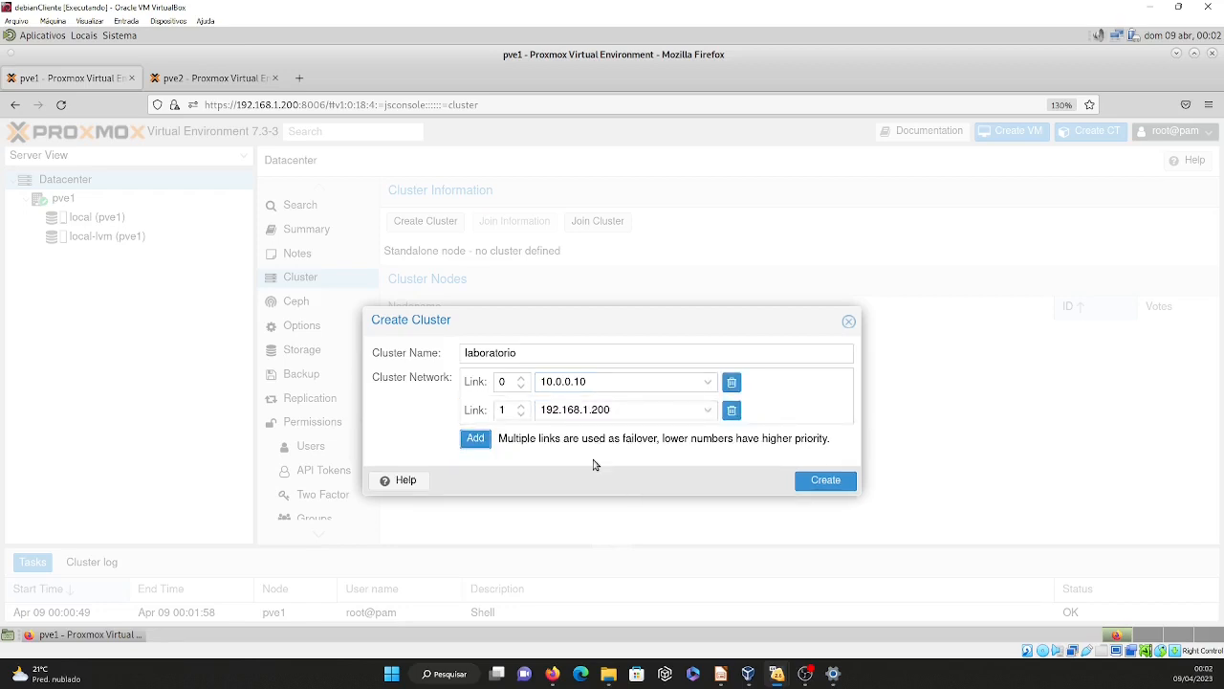
pyautogui.click(733, 411)
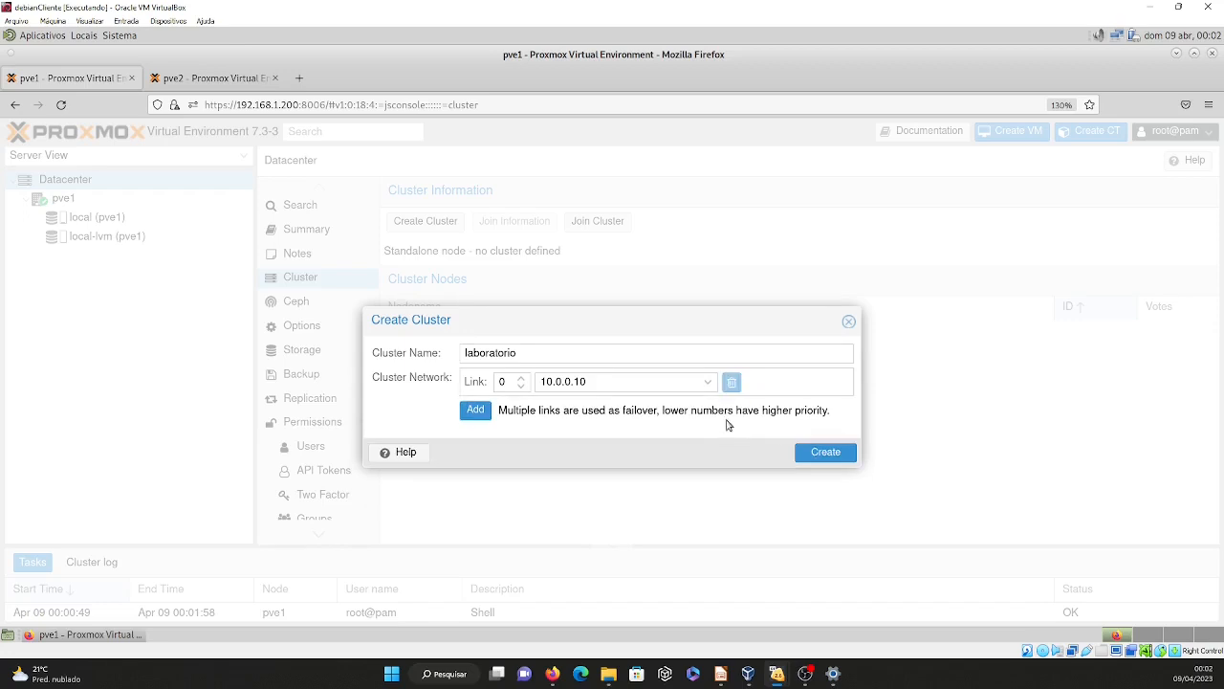
pyautogui.click(826, 452)
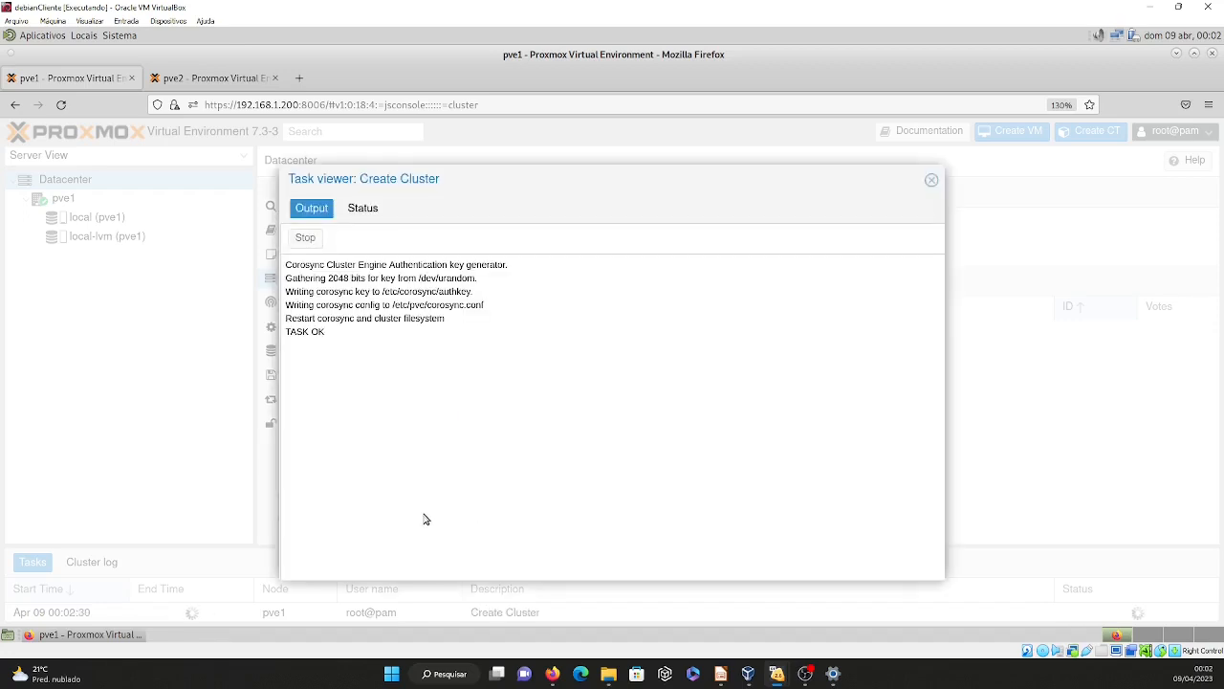
pyautogui.click(932, 182)
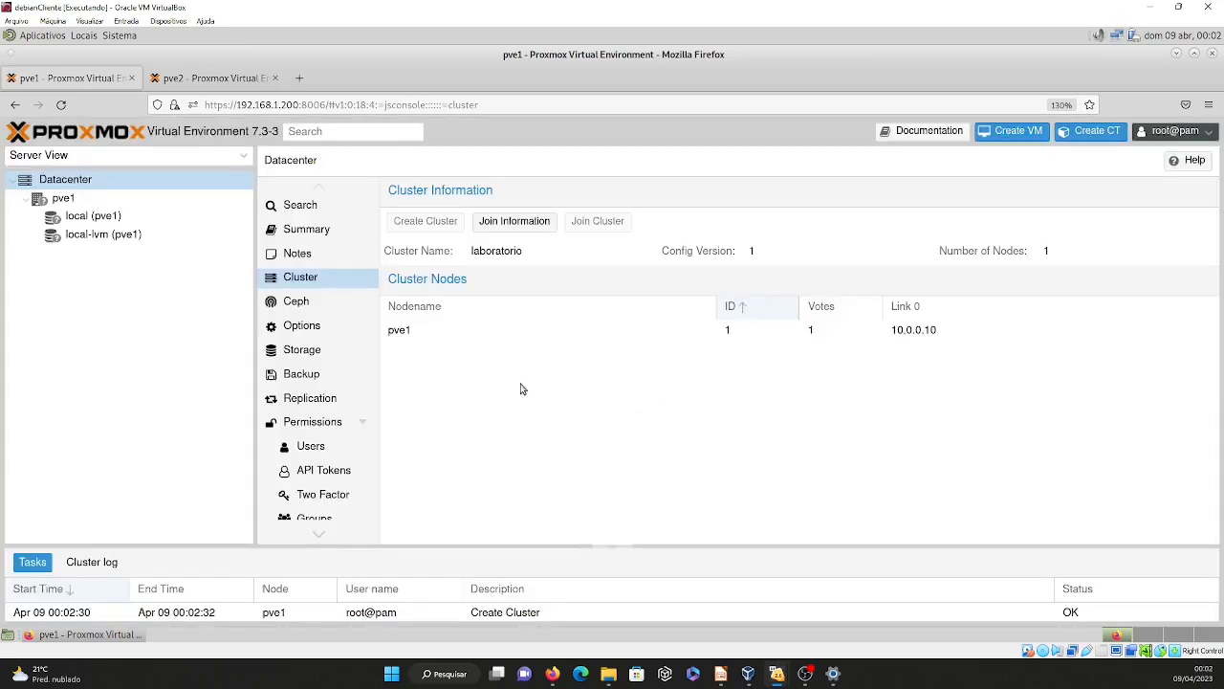
# Copy the join information of the laboratorio cluster from pve1.
pyautogui.click(418, 338)
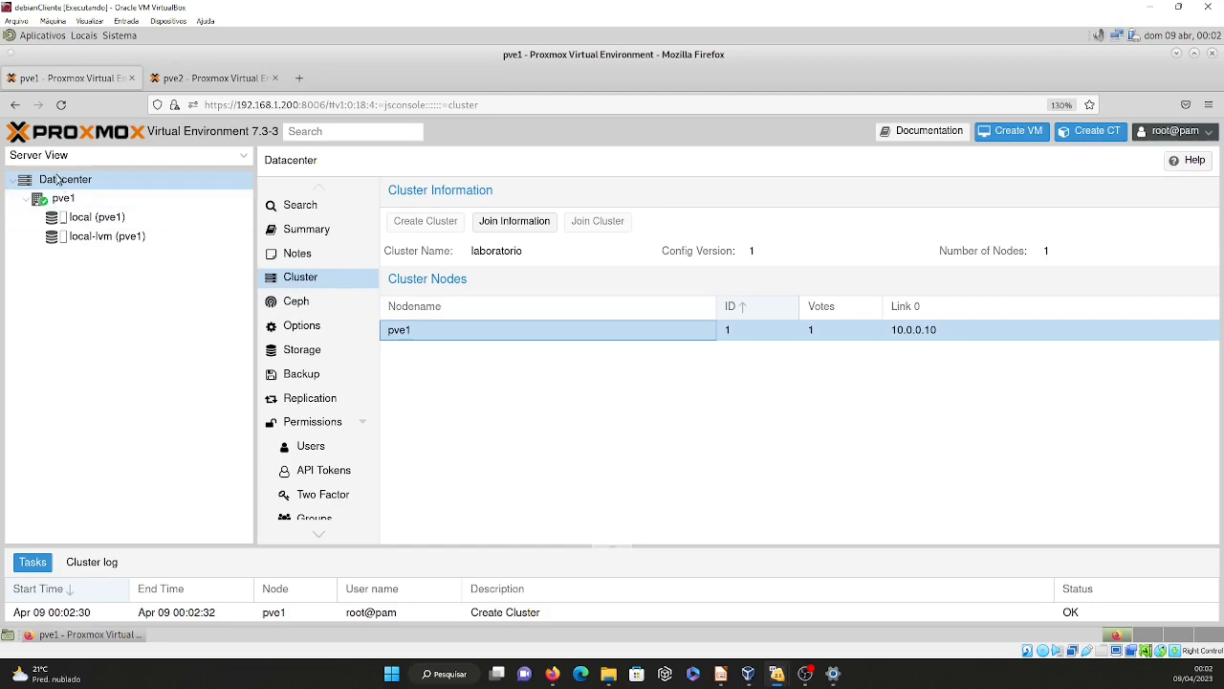
pyautogui.click(528, 226)
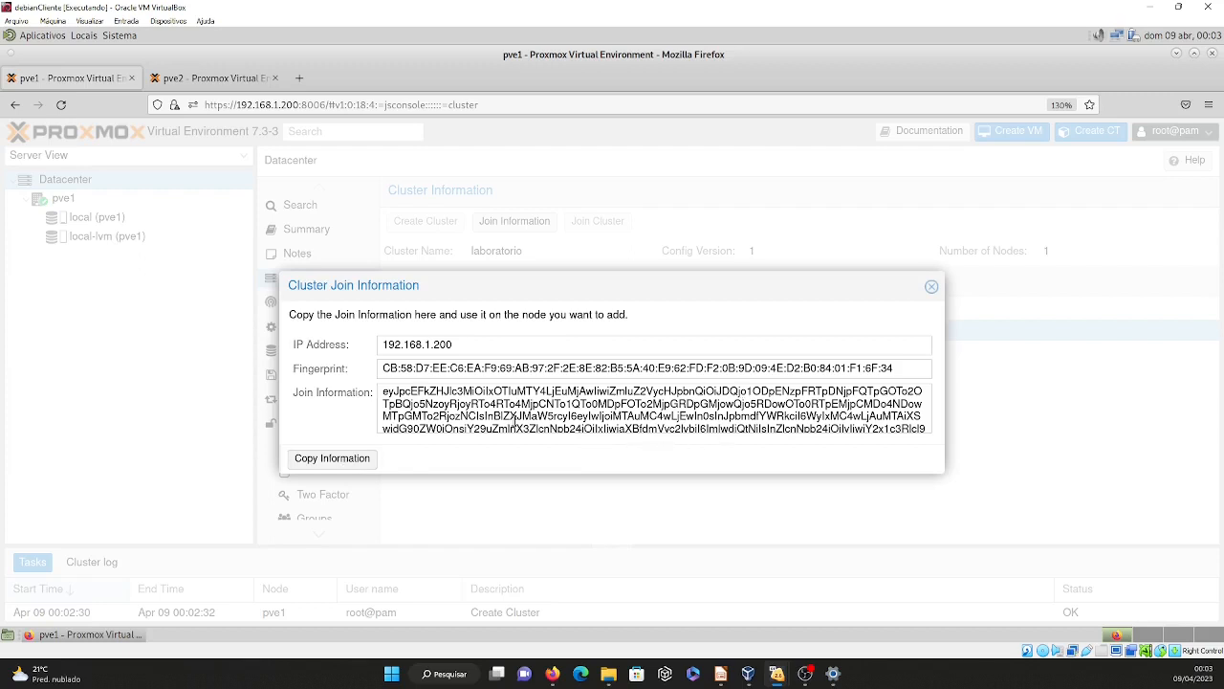
pyautogui.click(350, 467)
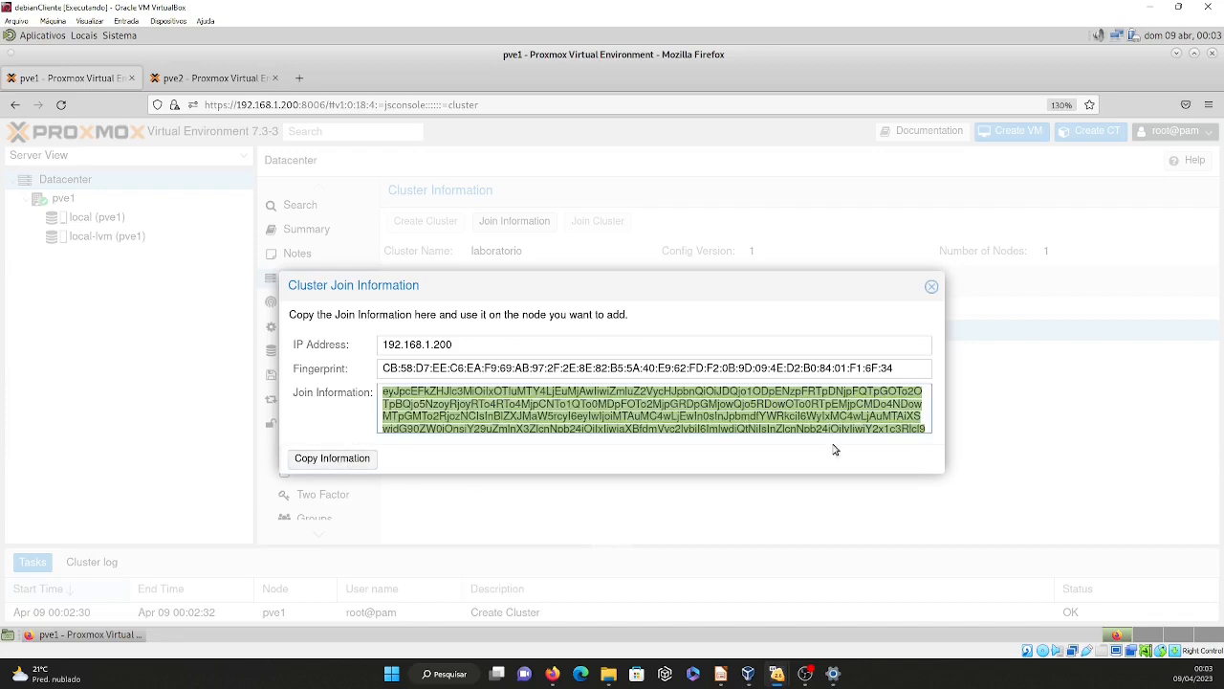
pyautogui.click(932, 288)
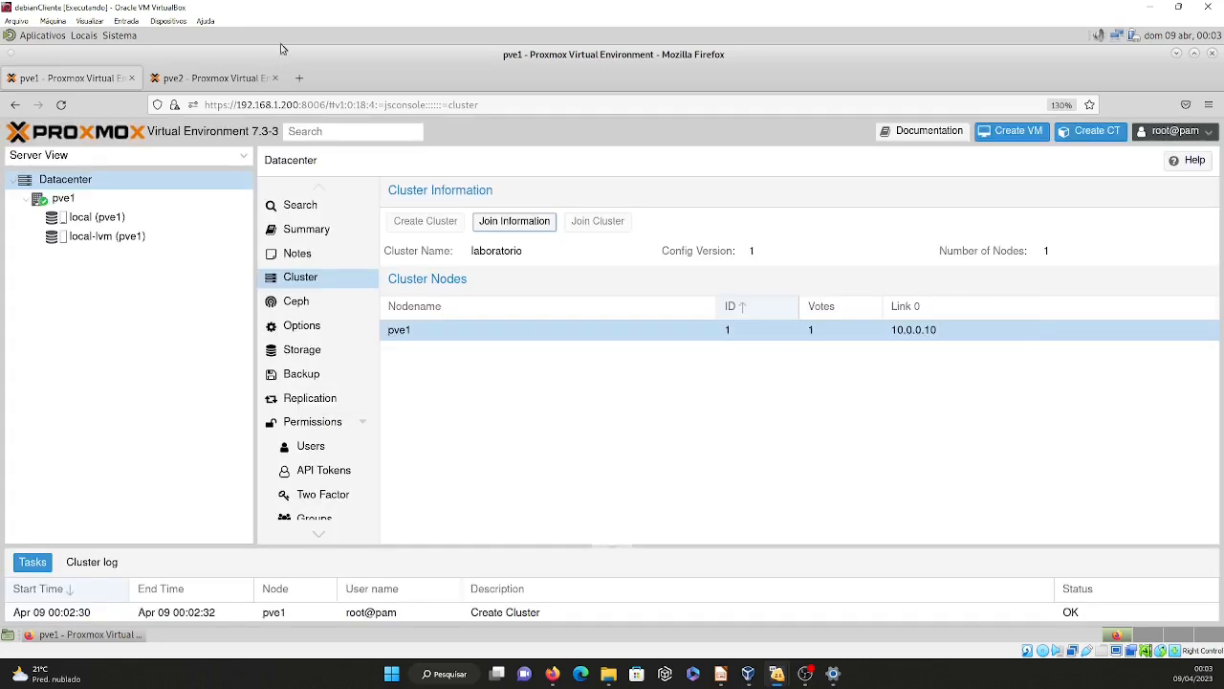
# Switch to pve2 and open its Datacenter cluster settings.
pyautogui.click(201, 81)
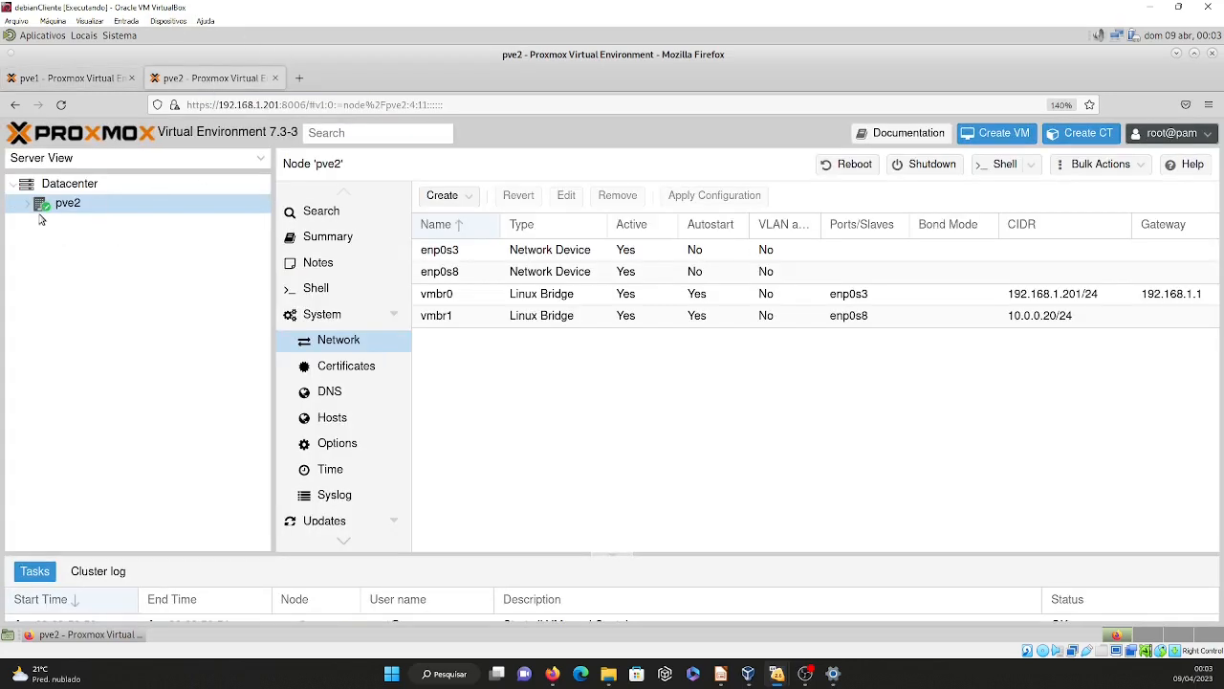
pyautogui.click(69, 188)
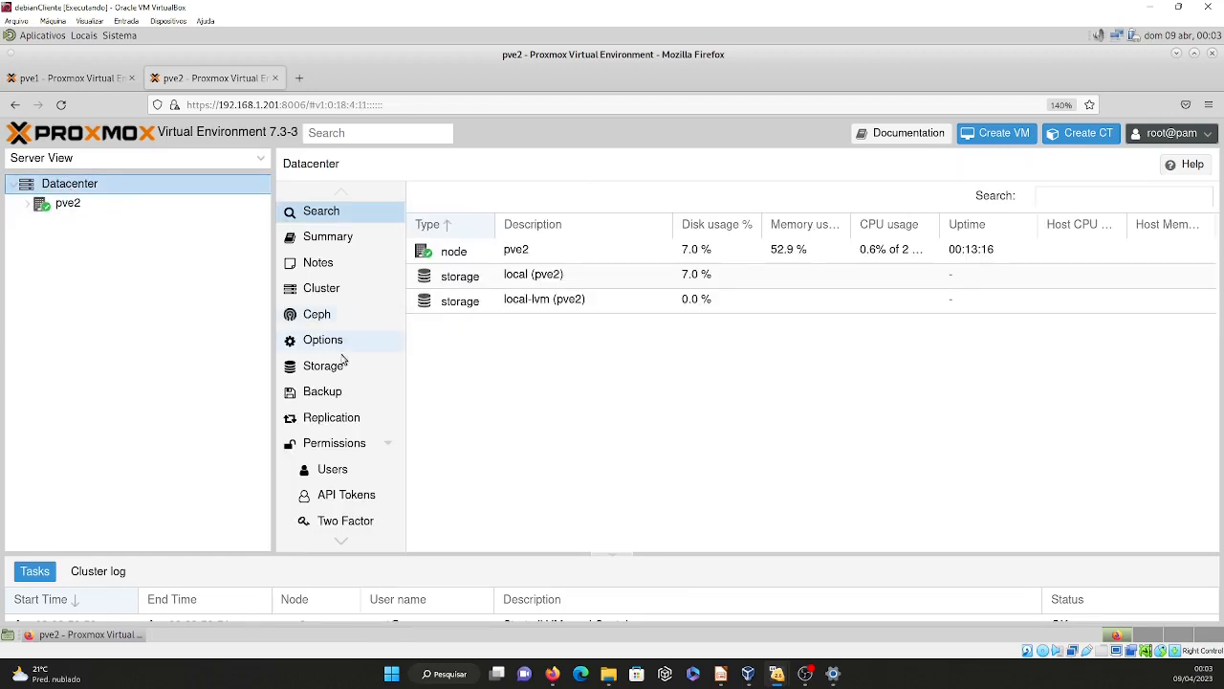
pyautogui.click(325, 289)
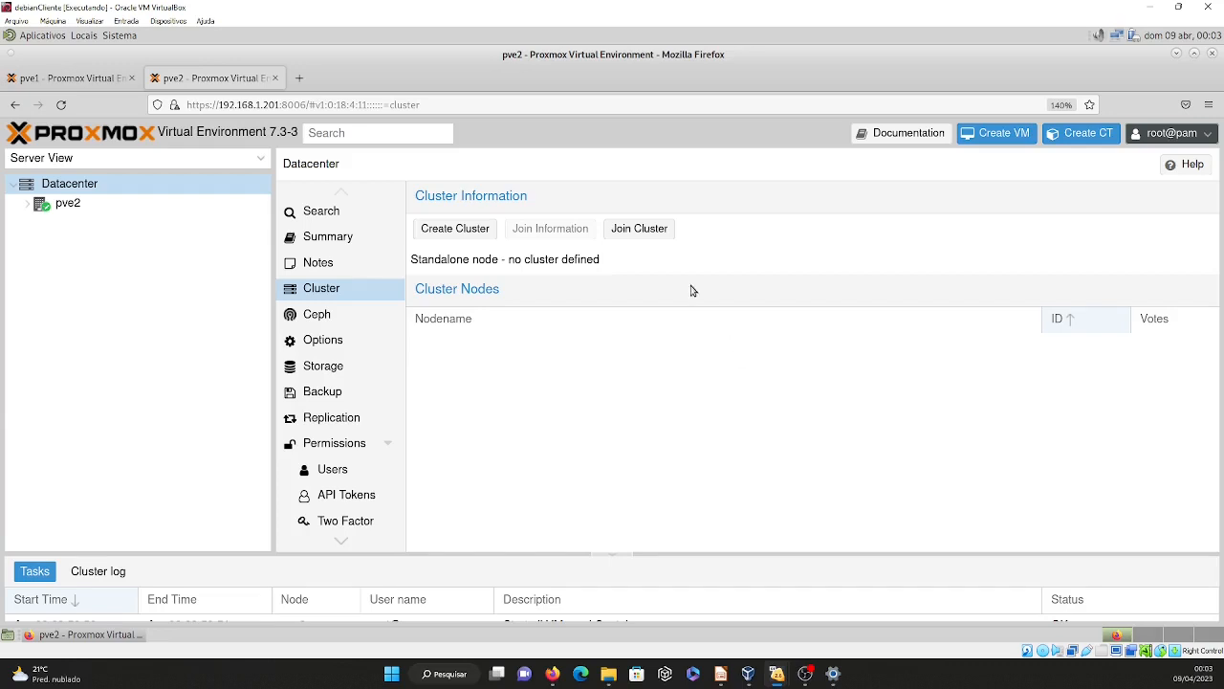
# Try to join pve2 to laboratorio with the copied join information, the peer's root password and link 0 on 10.0.0.20, without saving the login.
pyautogui.click(648, 231)
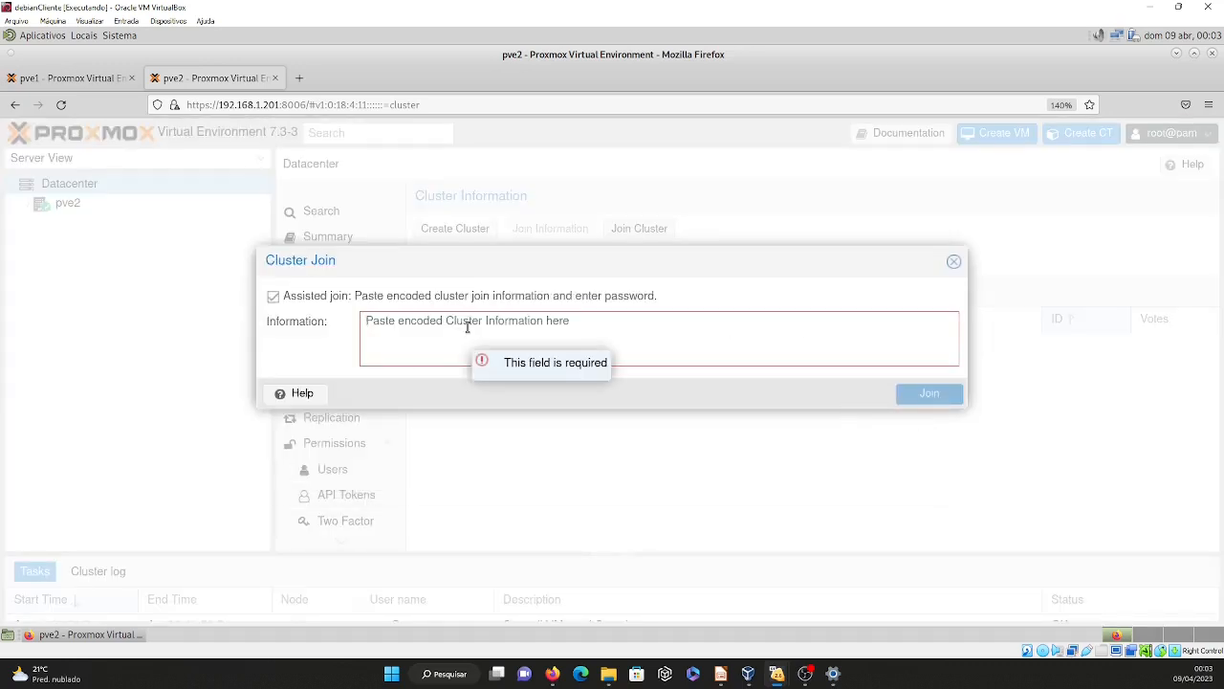
pyautogui.hotkey('ctrl', 'v')
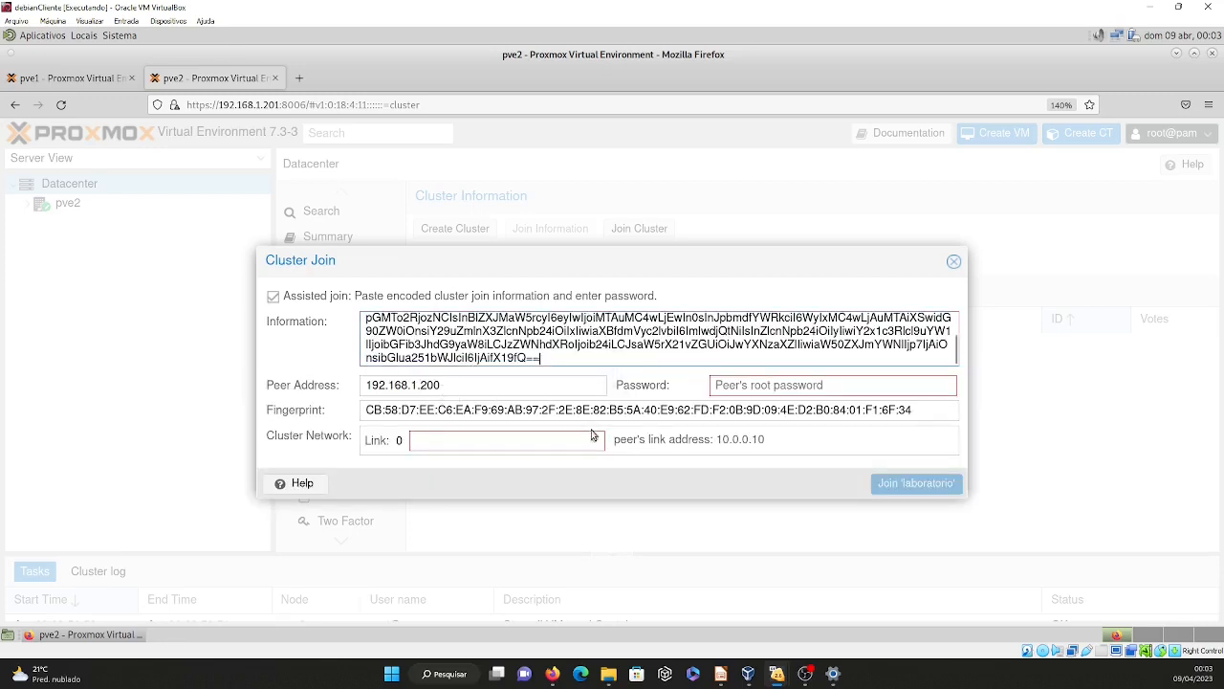
pyautogui.click(744, 390)
pyautogui.write('a')
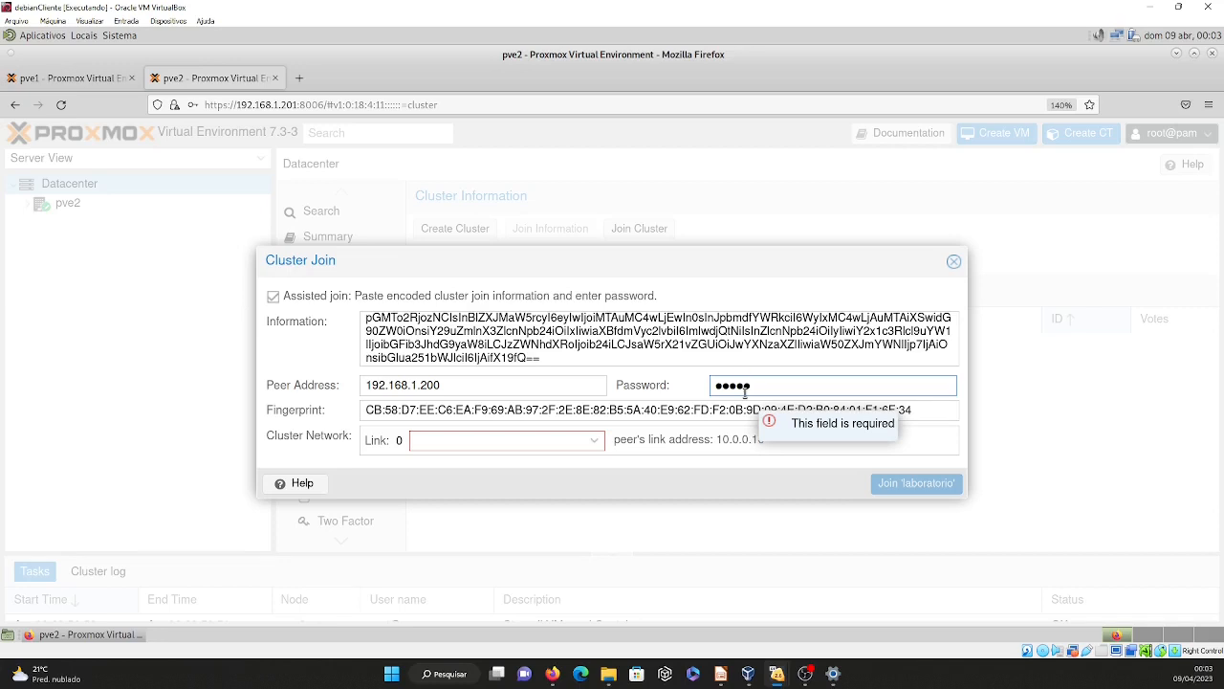
pyautogui.write('a')
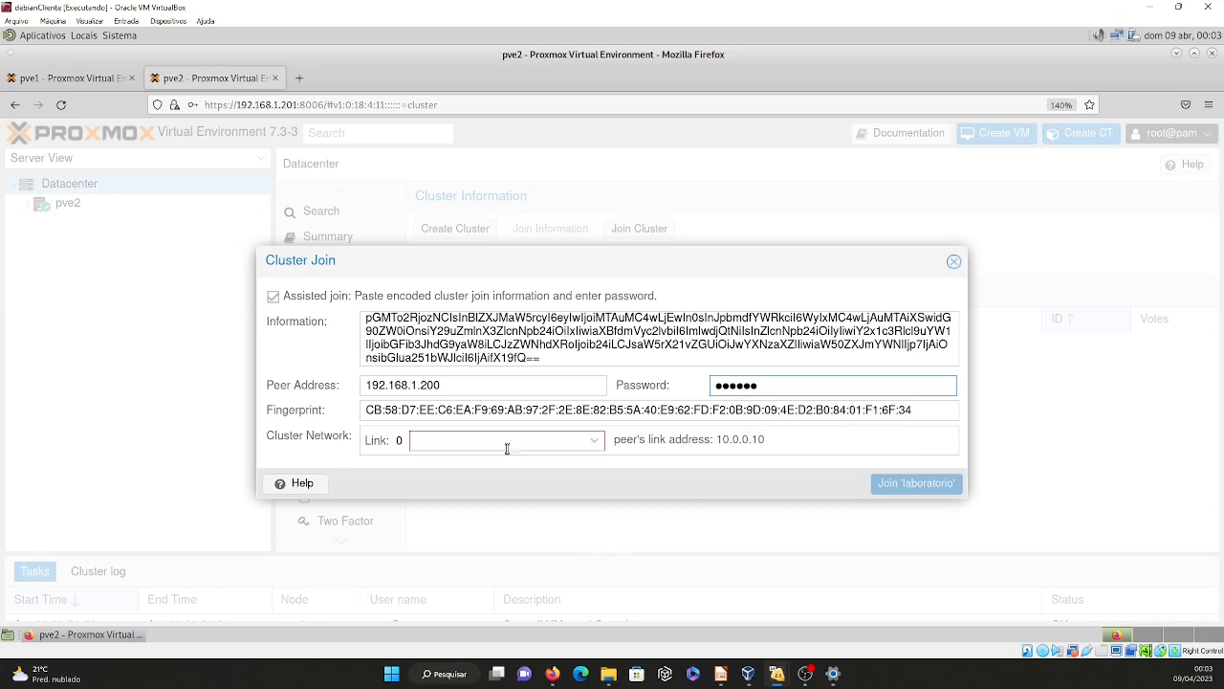
pyautogui.click(594, 440)
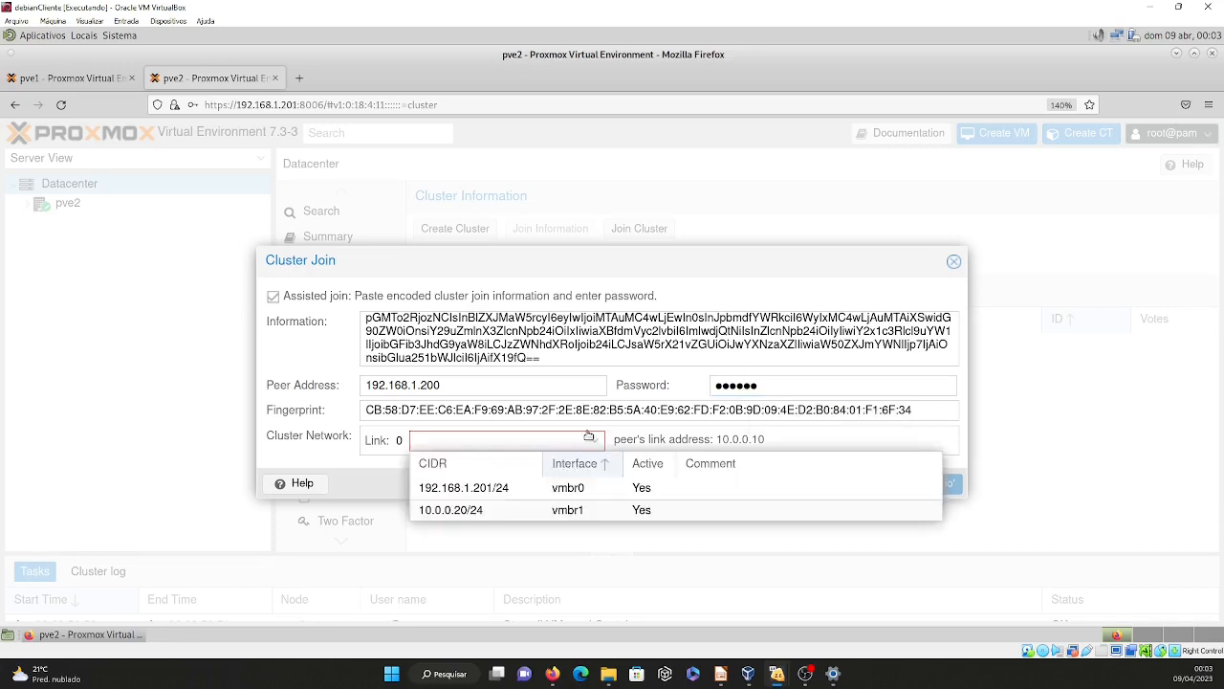
pyautogui.click(535, 511)
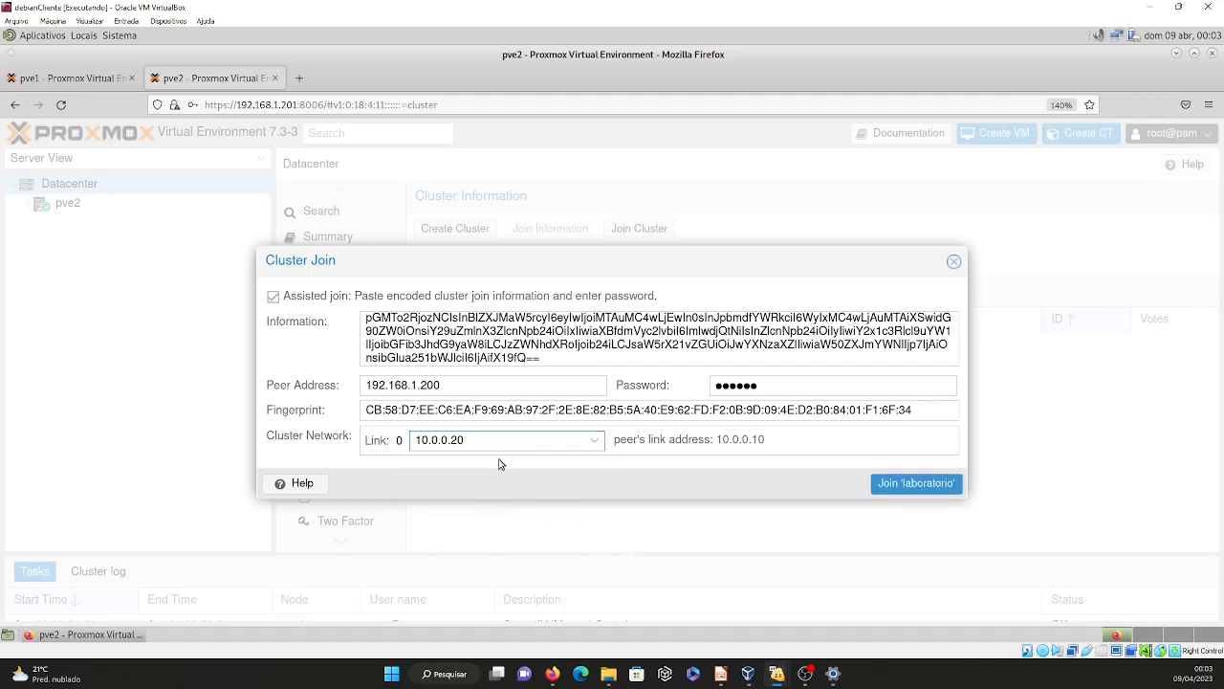
pyautogui.click(908, 486)
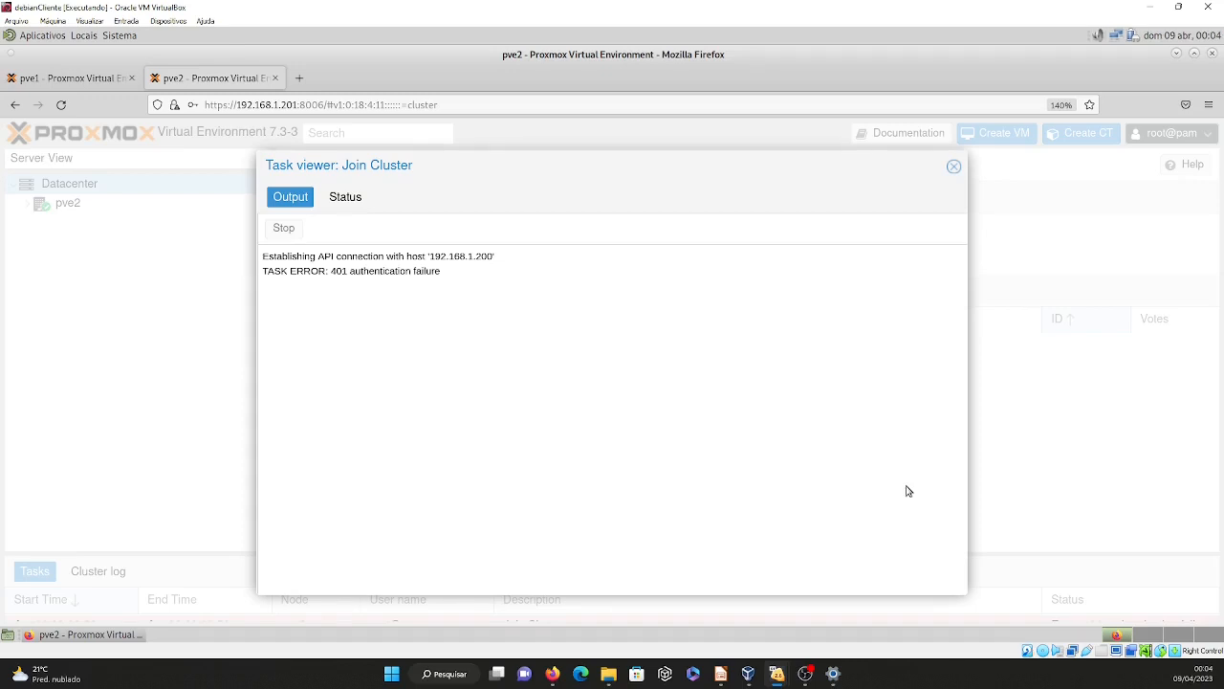
pyautogui.click(954, 167)
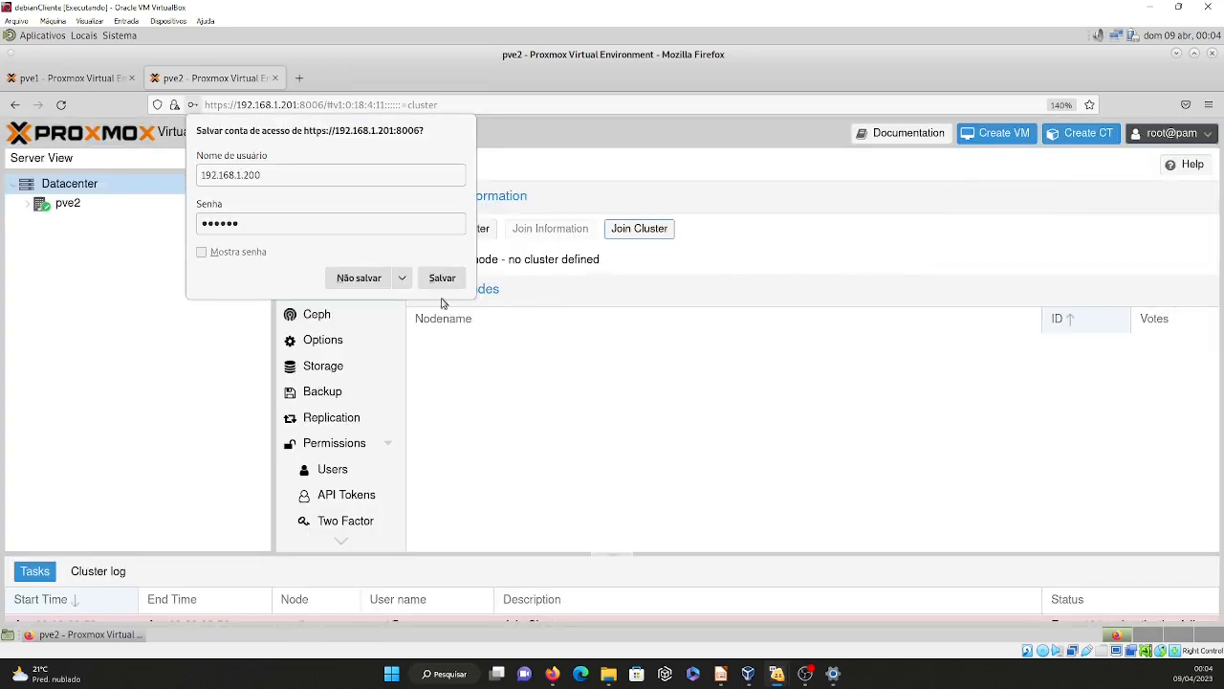
pyautogui.click(366, 284)
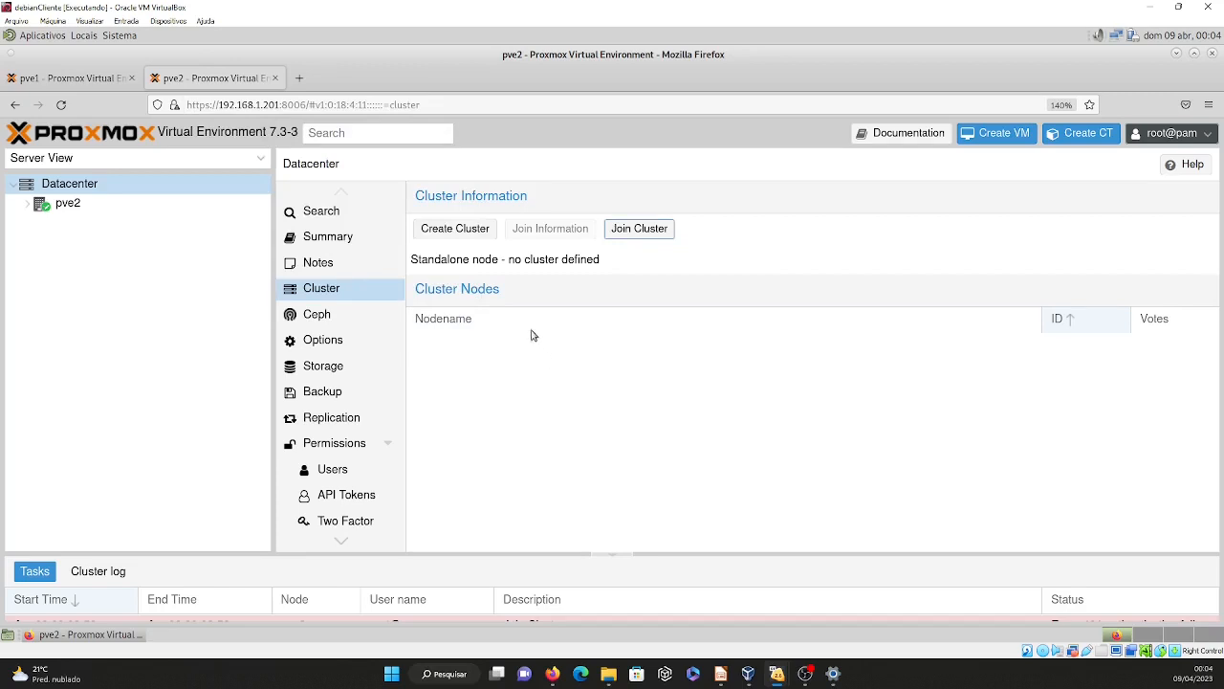
# Paste the cluster join information into a new join request on pve2 and enter the peer's root password.
pyautogui.click(641, 222)
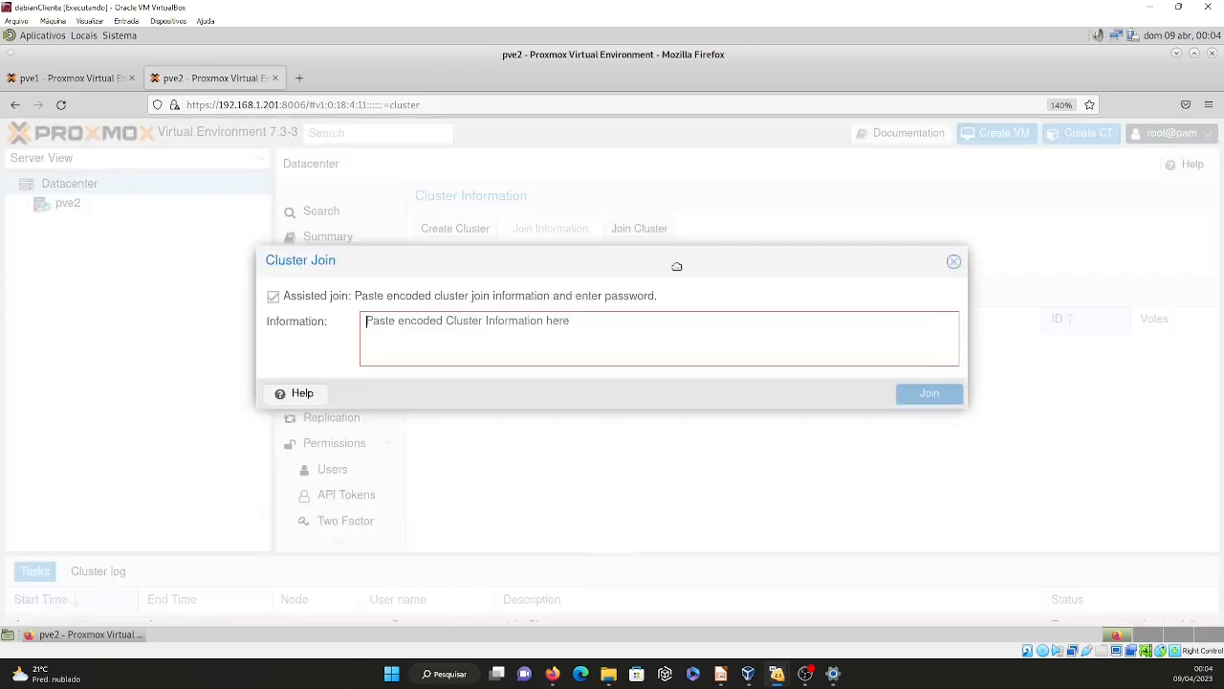
pyautogui.click(550, 329)
pyautogui.hotkey('ctrl', 'v')
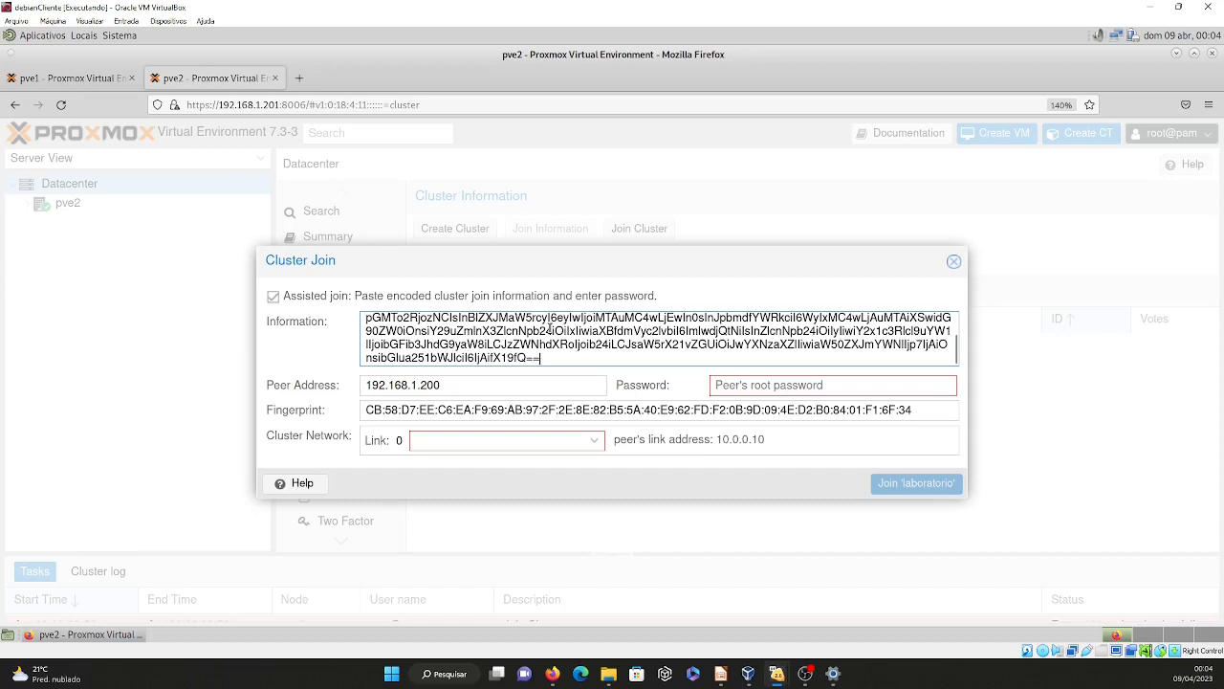
pyautogui.click(737, 388)
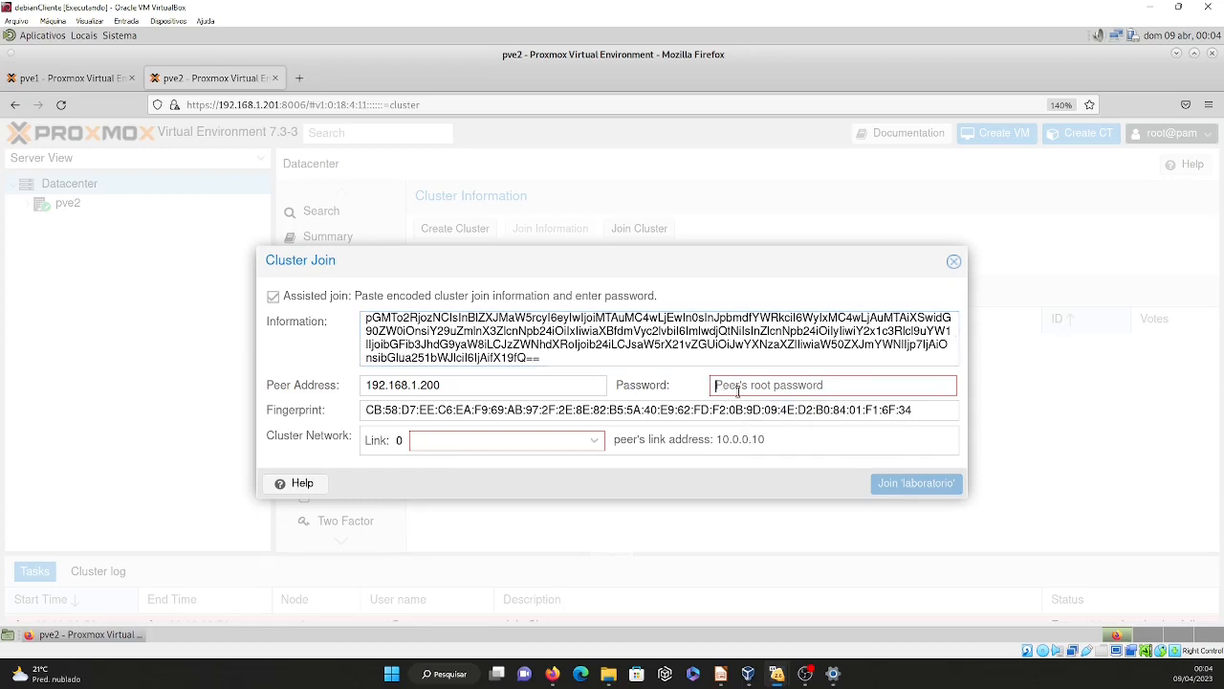
pyautogui.write('****')
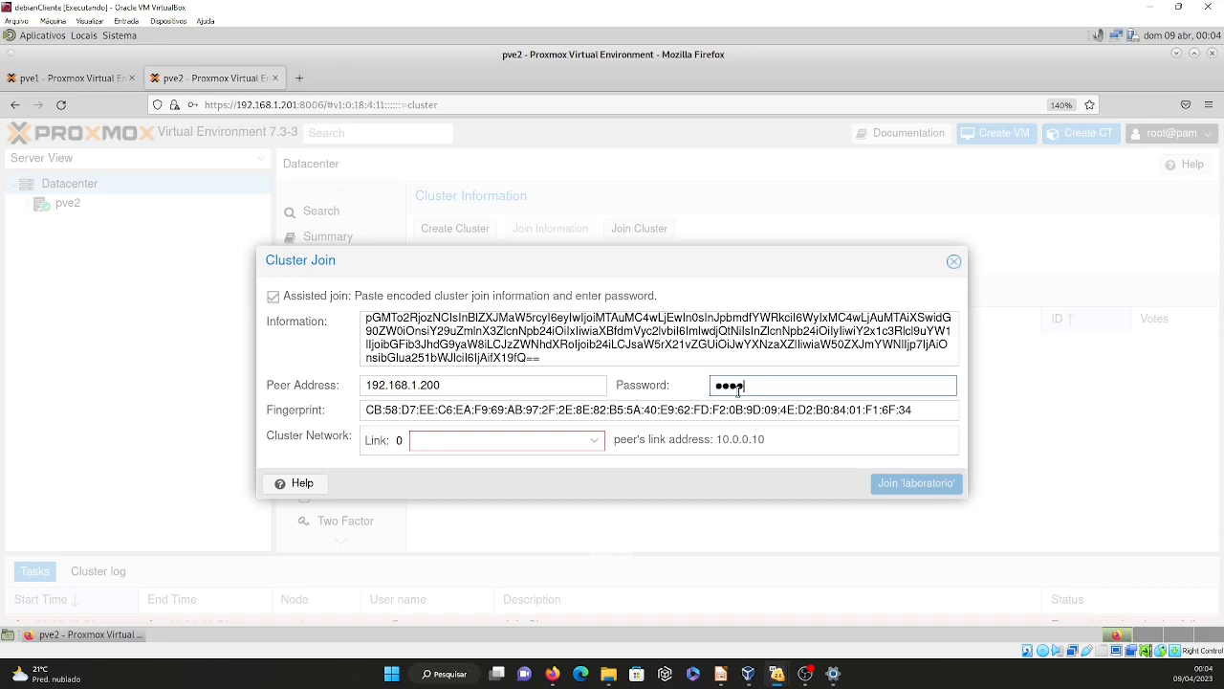
pyautogui.write('**')
# Set link 0 to 10.0.0.20 on vmbr1, join pve2 to the laboratorio cluster and close the task output.
pyautogui.click(596, 441)
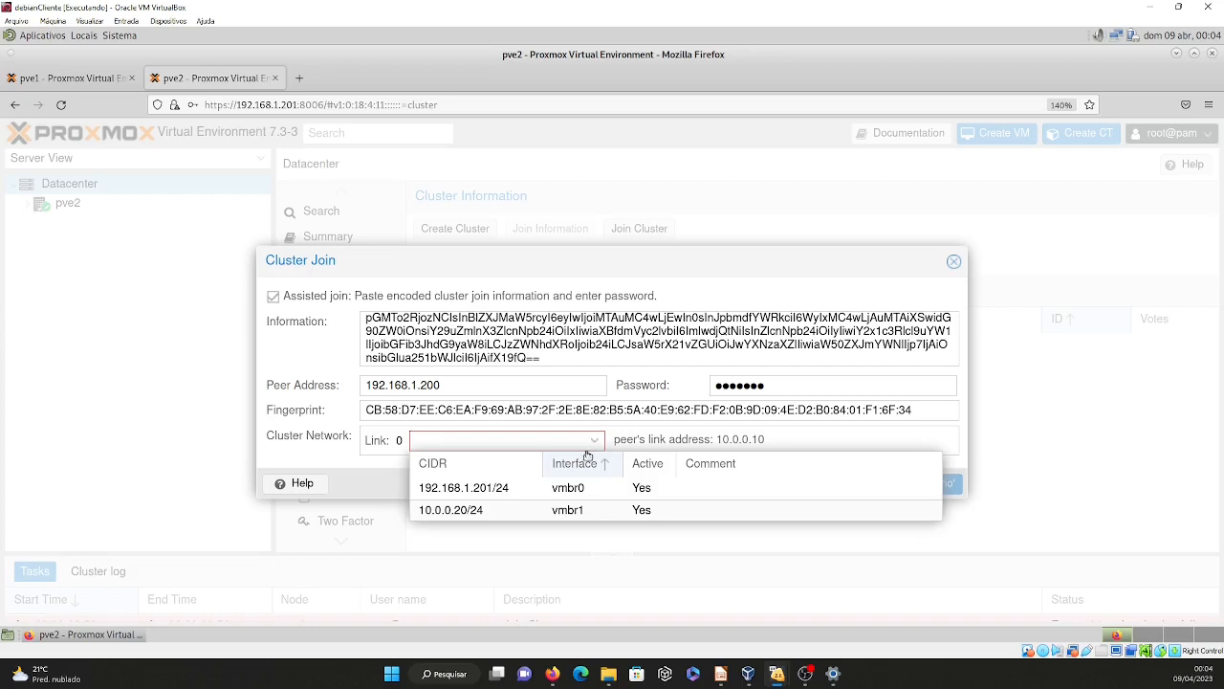
pyautogui.click(482, 510)
pyautogui.click(904, 485)
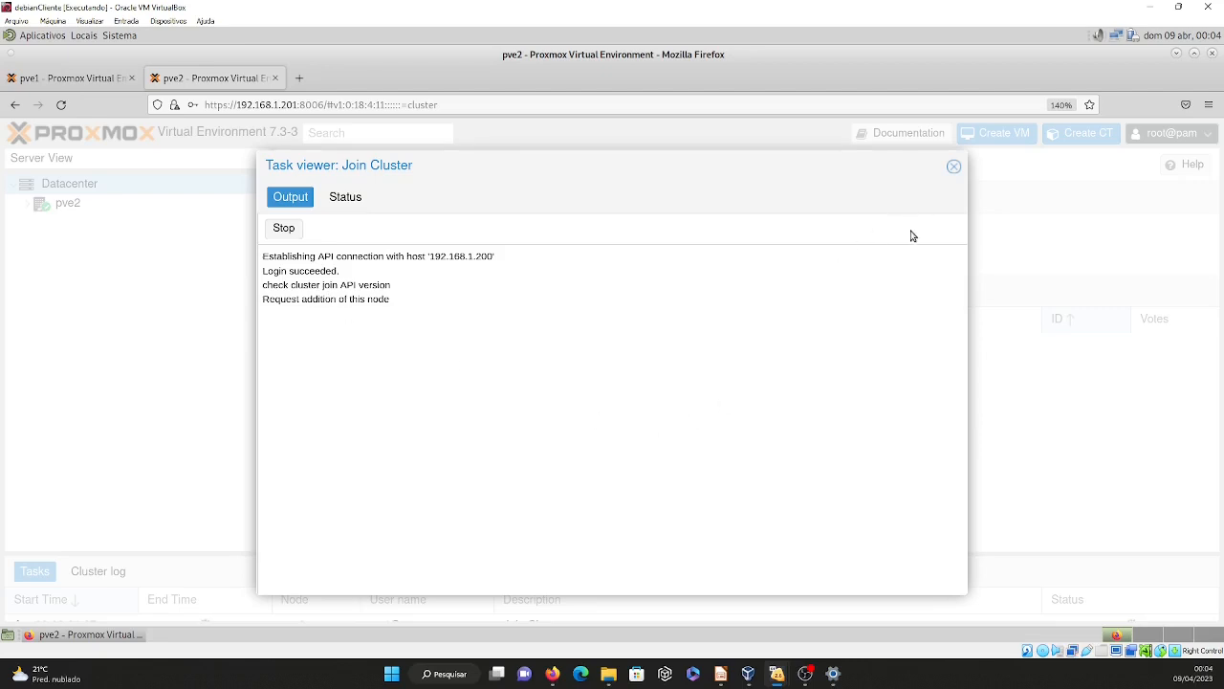
pyautogui.click(954, 167)
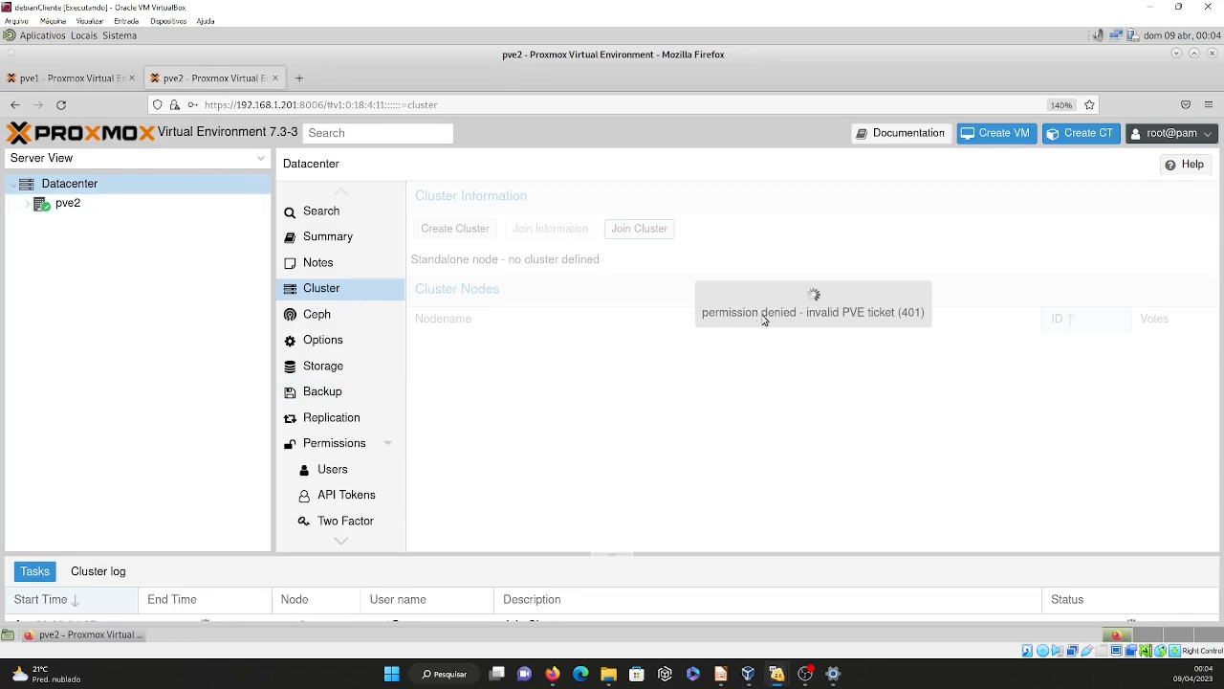
# Check the cluster node list on pve1 and try to reload pve2's cluster page.
pyautogui.click(62, 79)
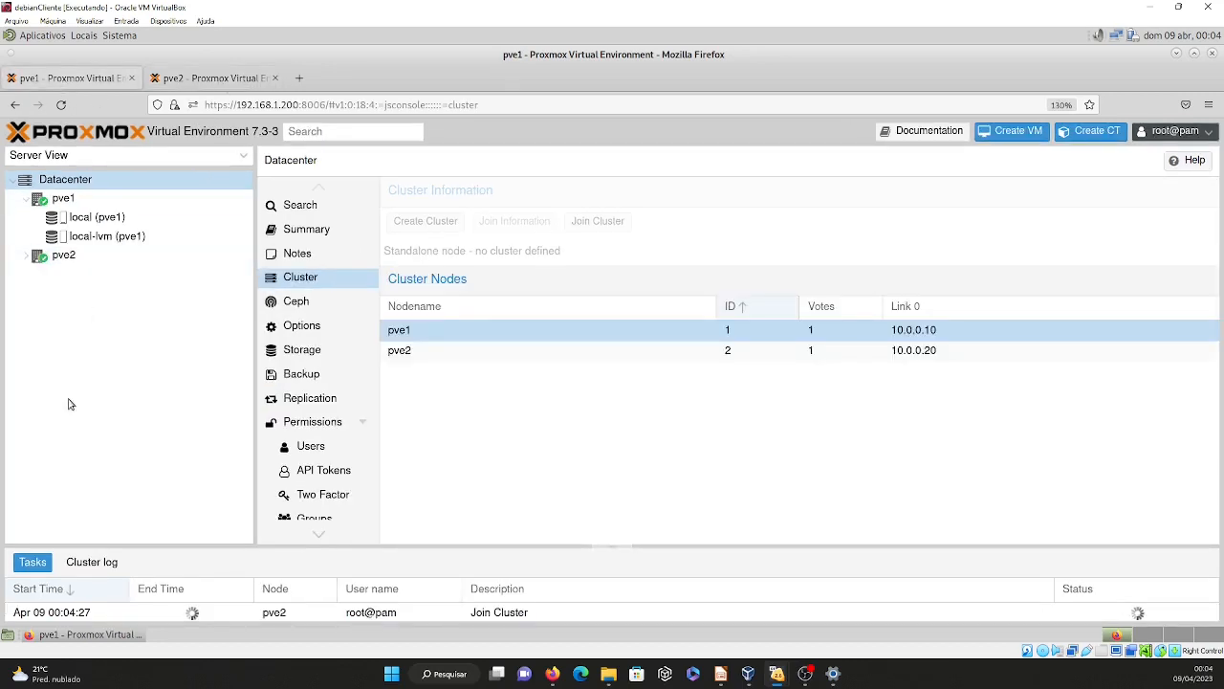
pyautogui.click(204, 76)
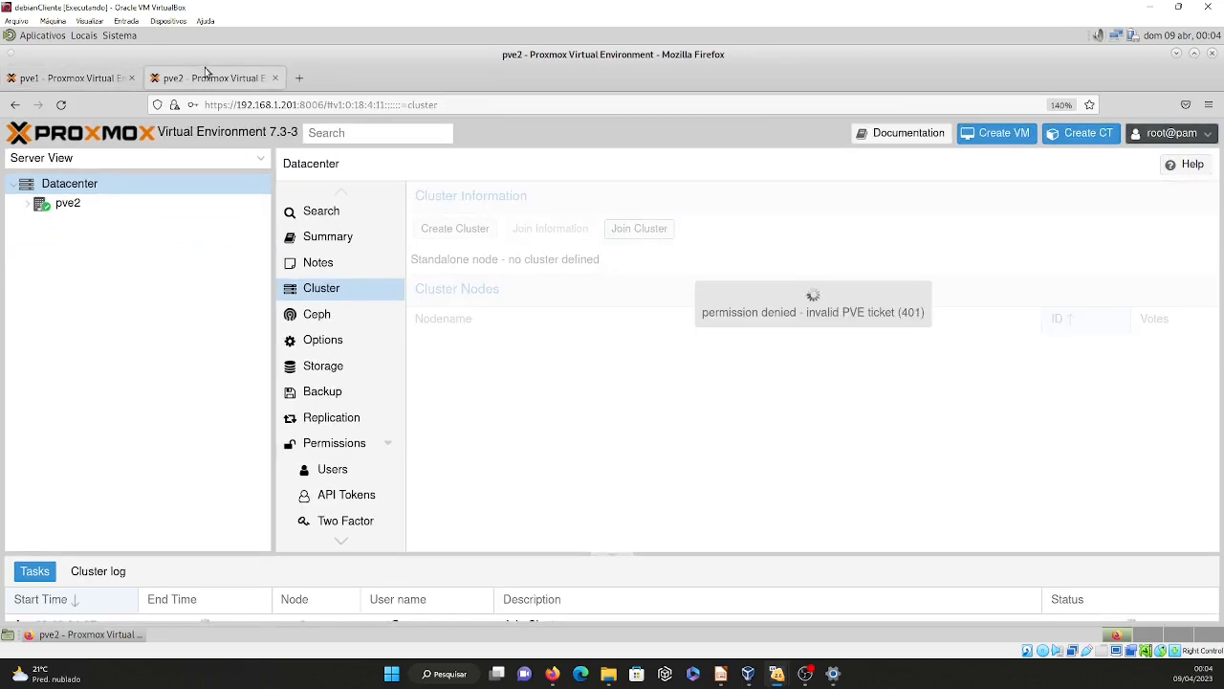
pyautogui.click(227, 105)
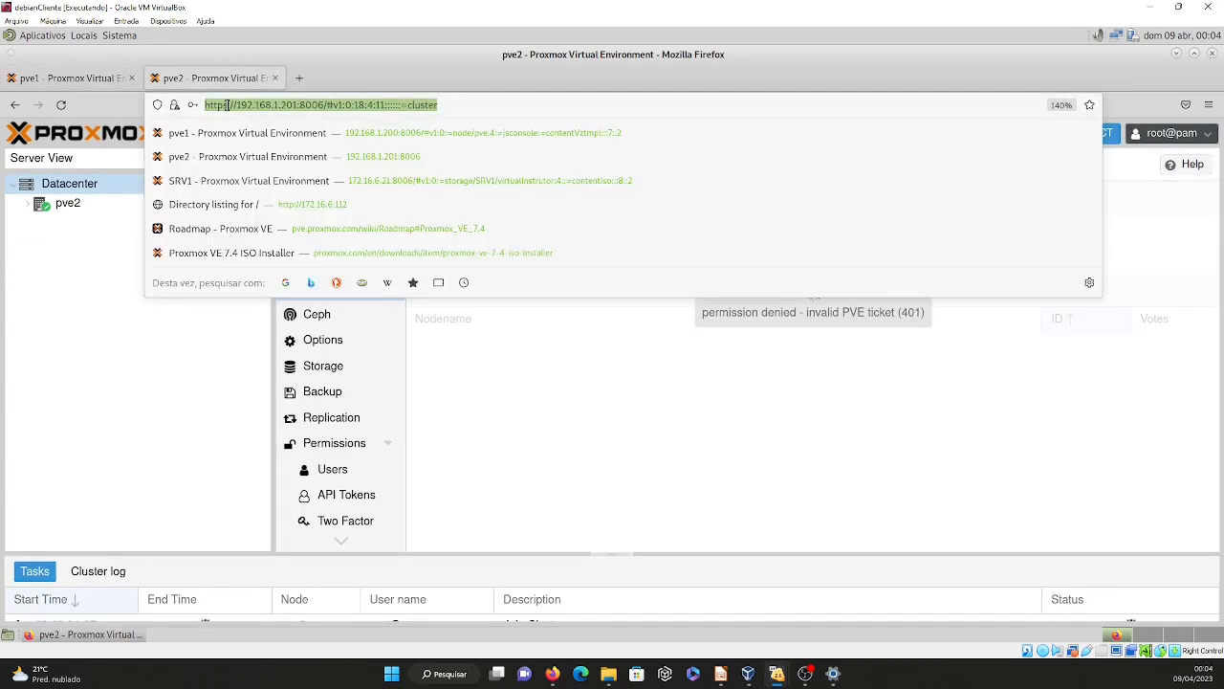
pyautogui.press('Return')
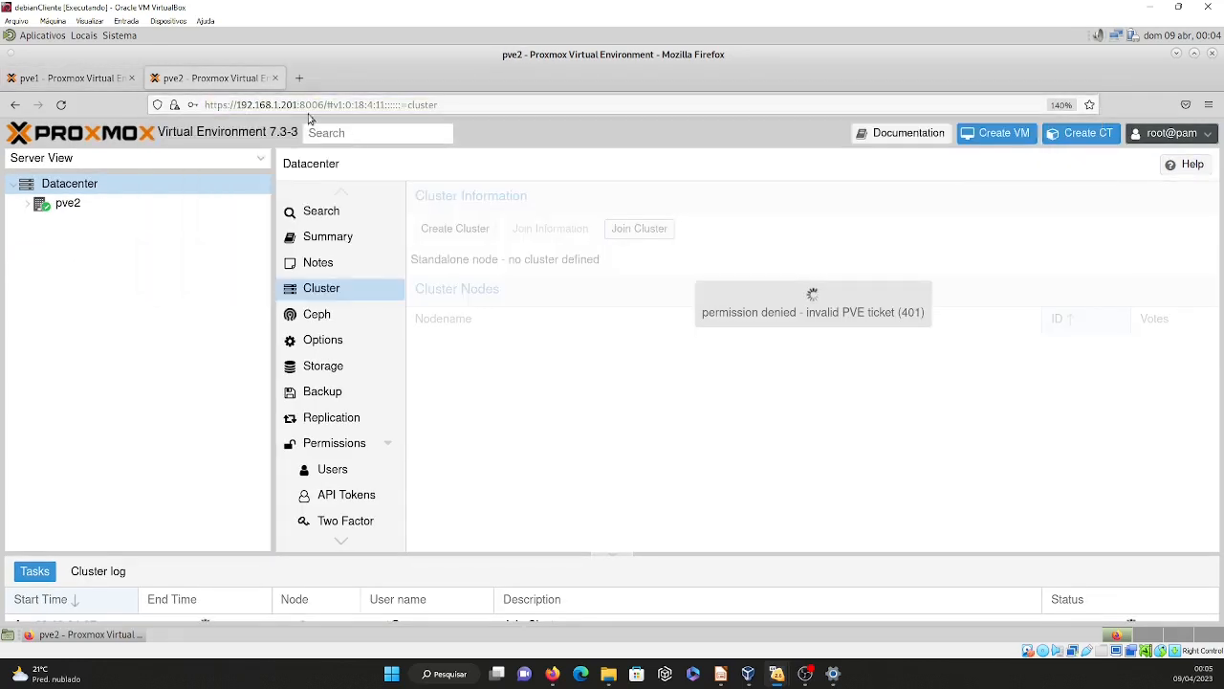
pyautogui.moveTo(327, 106); pyautogui.dragTo(493, 118)
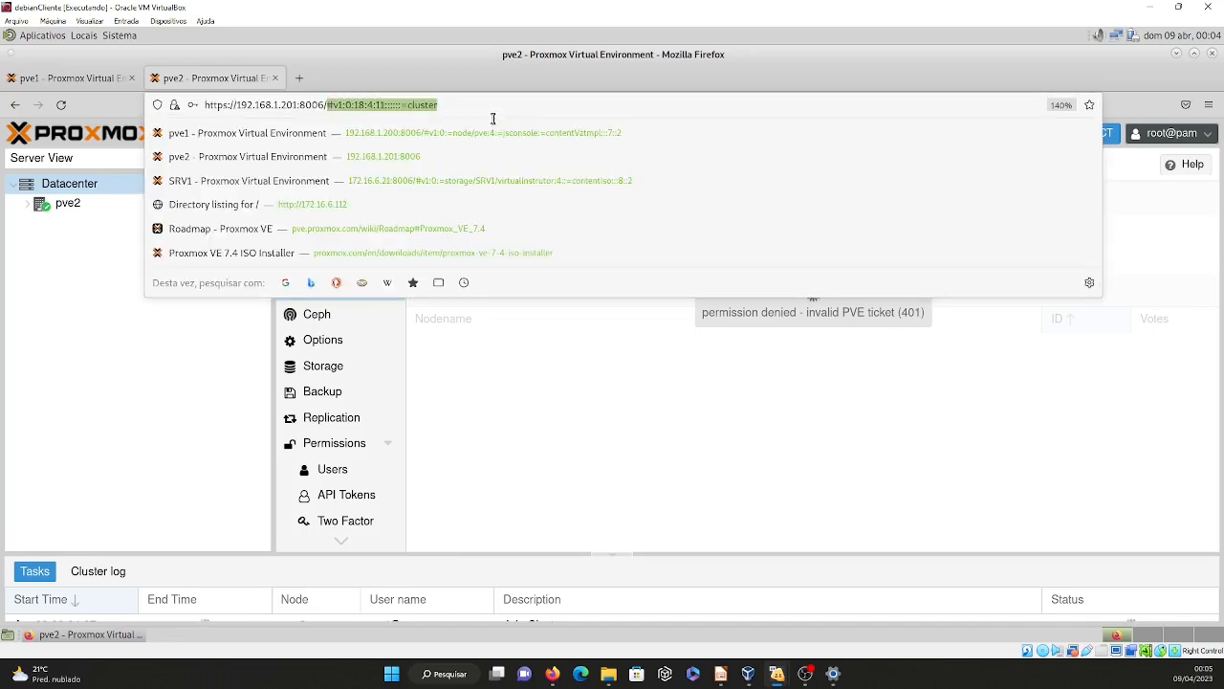
pyautogui.press('BackSpace')
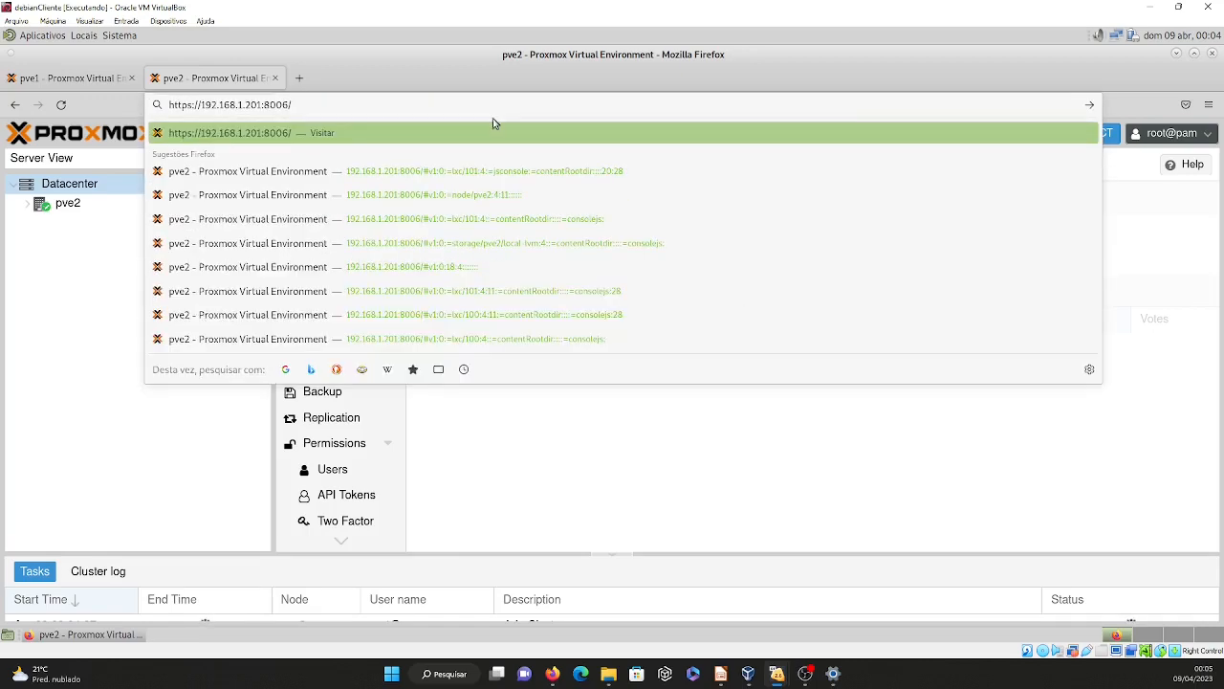
pyautogui.press('Return')
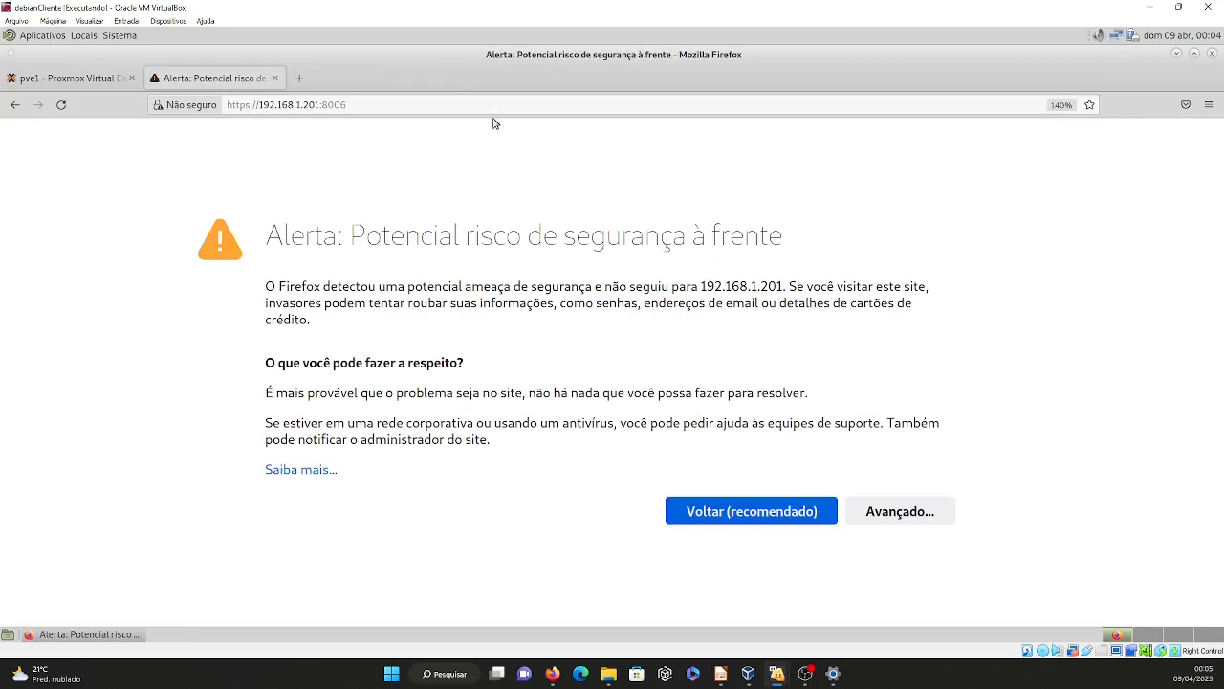
pyautogui.click(919, 517)
pyautogui.scroll(-5, 897, 506)
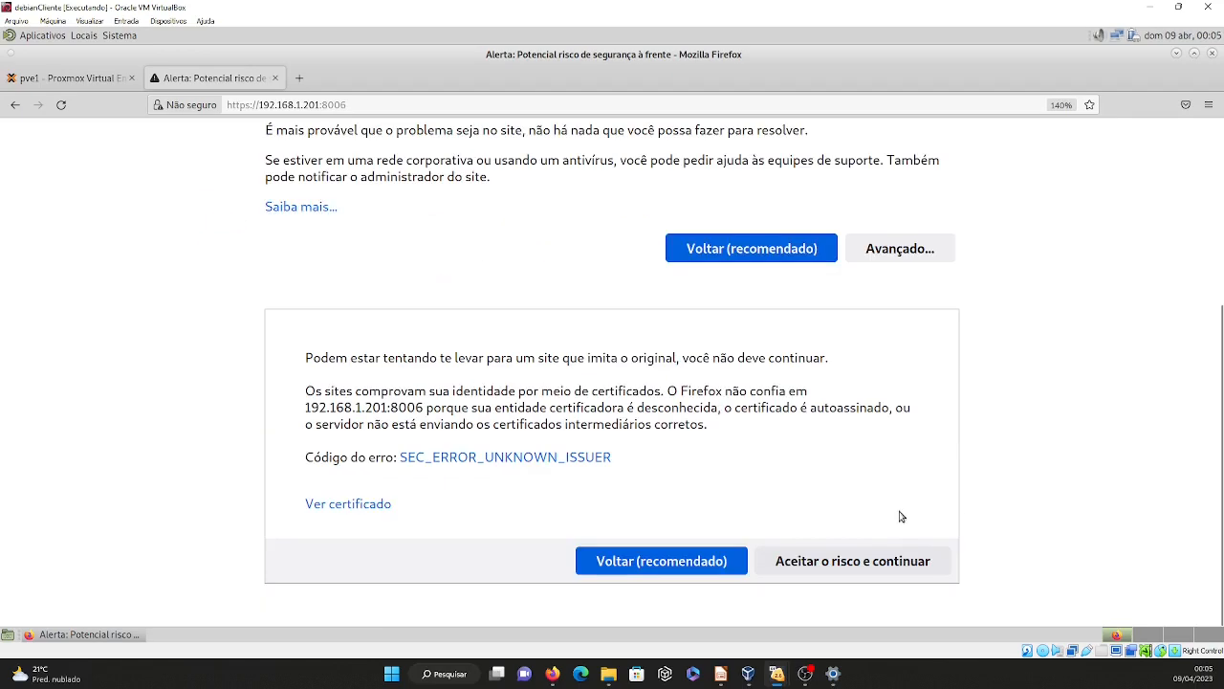
pyautogui.click(891, 572)
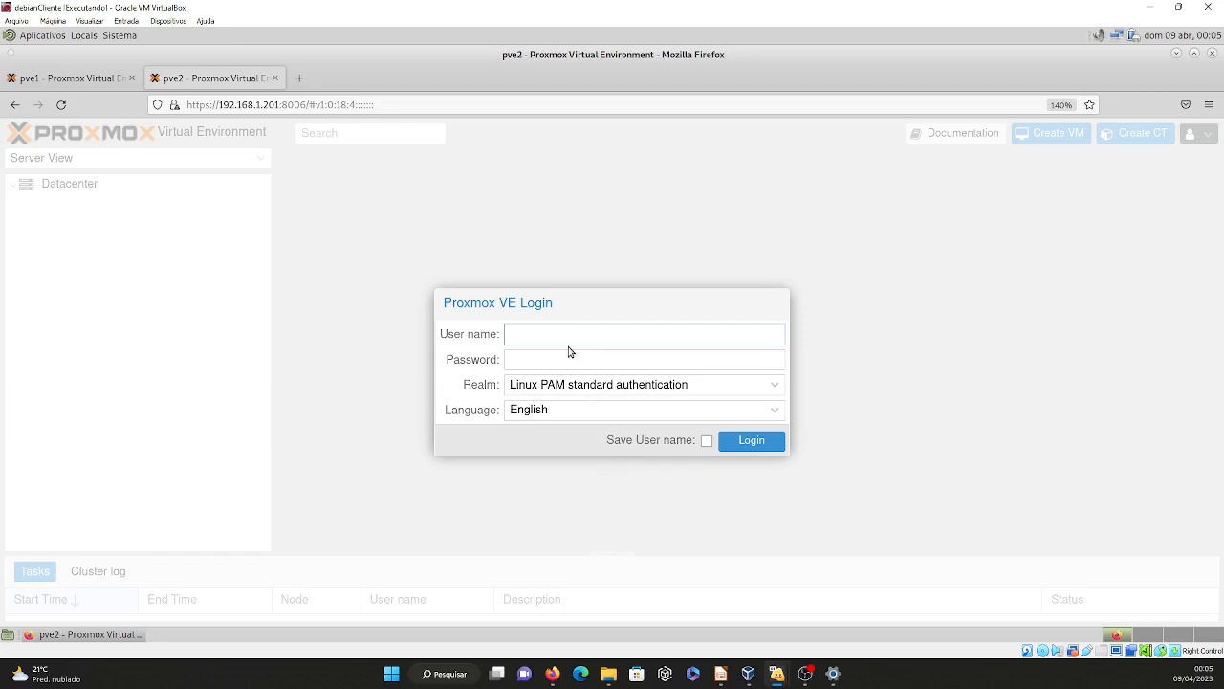
# Try to log in to pve2 as root with the account password and dismiss the resulting dialog.
pyautogui.write('root')
pyautogui.press('Tab')
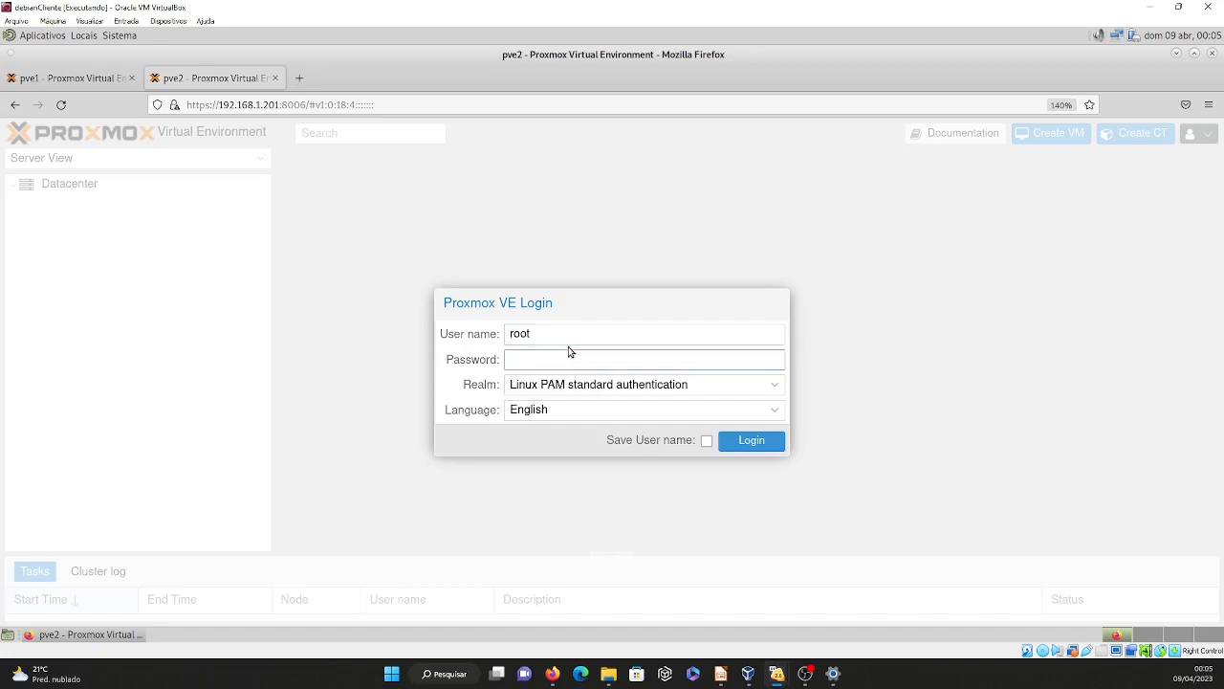
pyautogui.write('*')
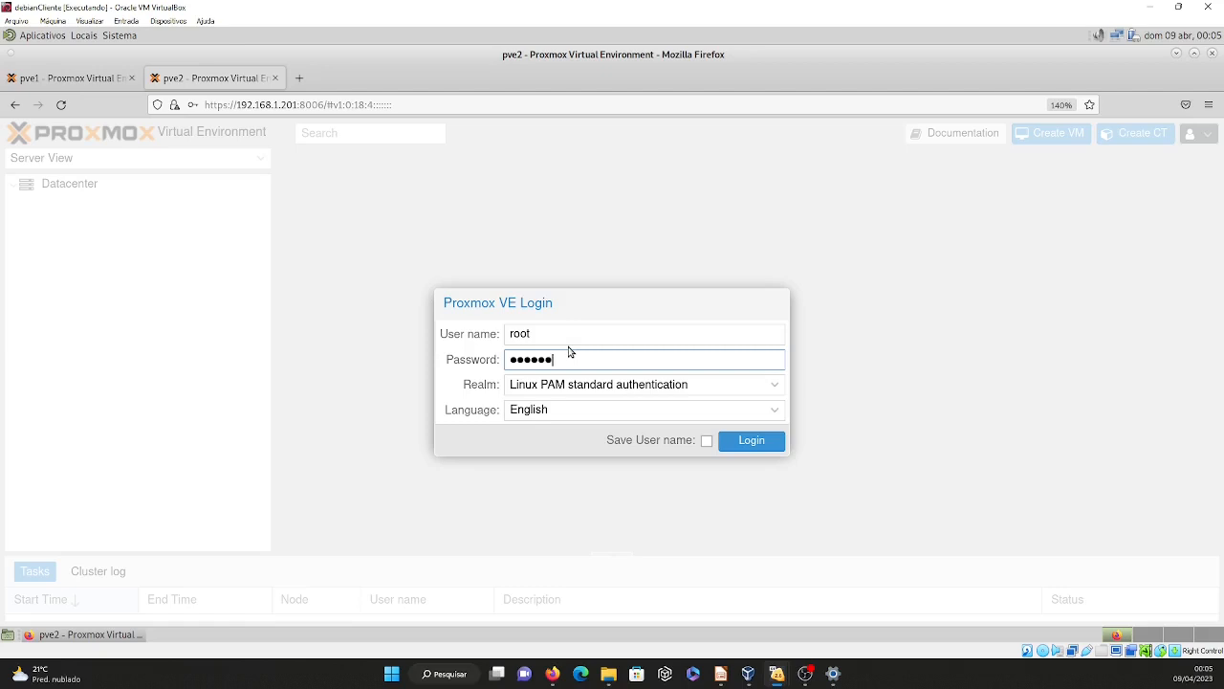
pyautogui.write('*****')
pyautogui.press('Return')
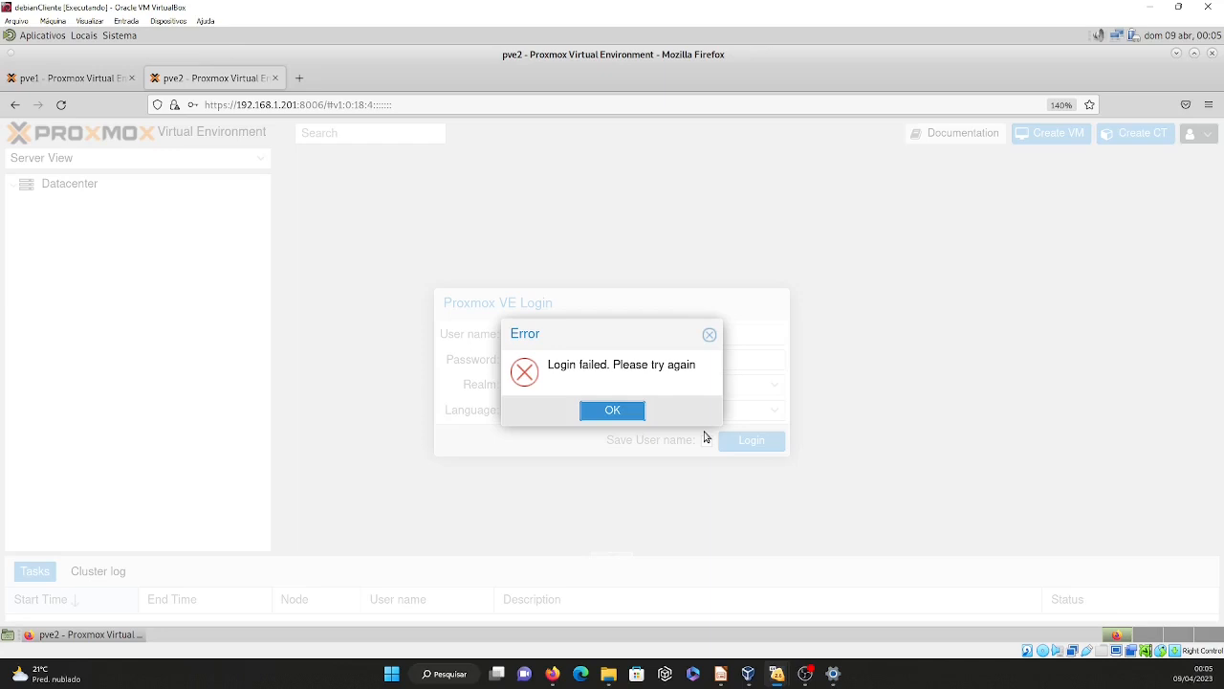
pyautogui.click(637, 410)
# Re-enter the root password to log in to pve2, decline saving the login and dismiss the subscription notice.
pyautogui.press('Tab')
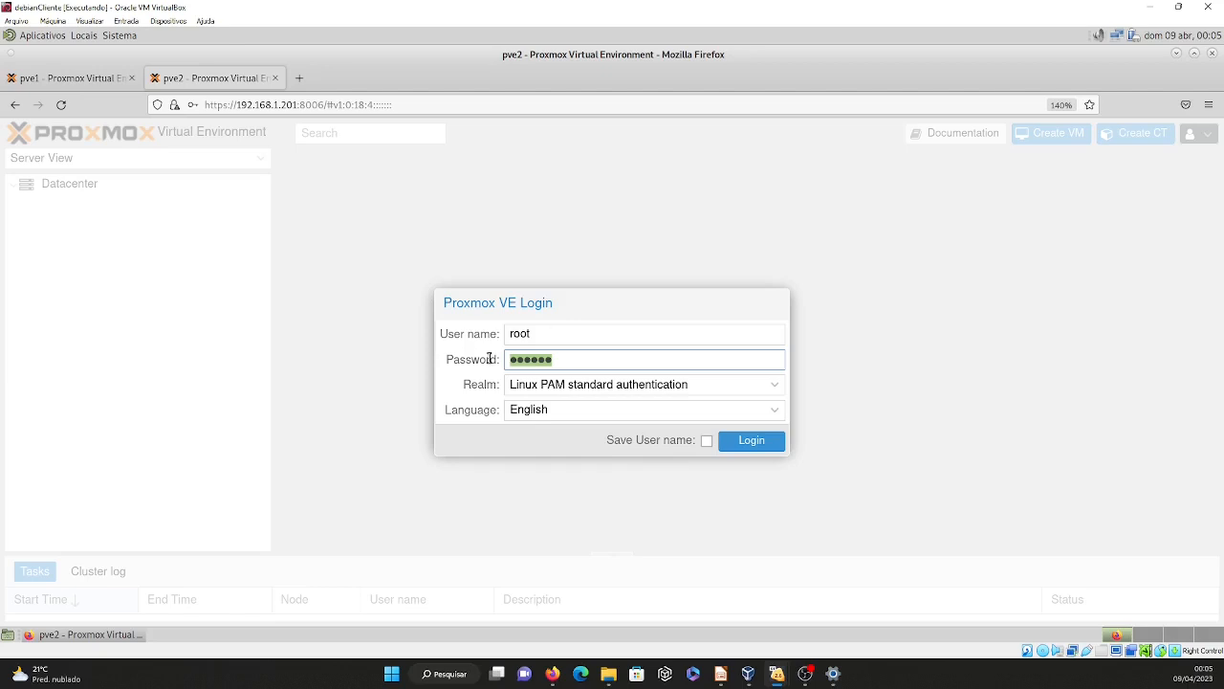
pyautogui.write('•••••••')
pyautogui.press('Return')
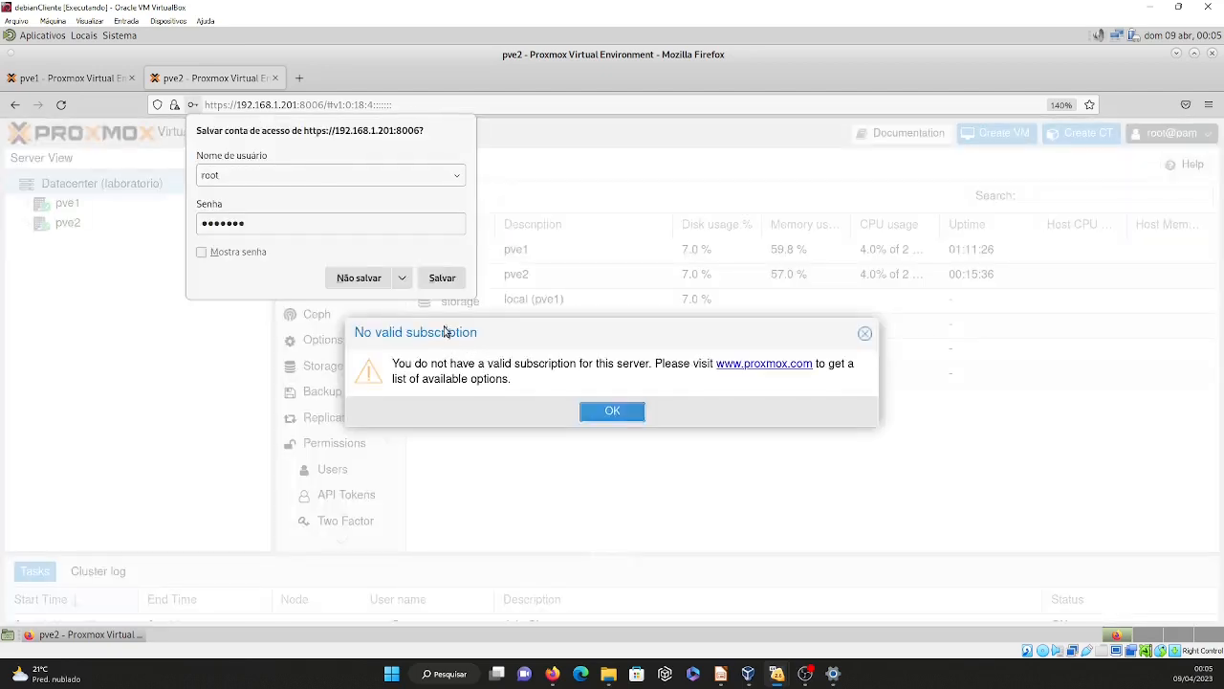
pyautogui.click(378, 280)
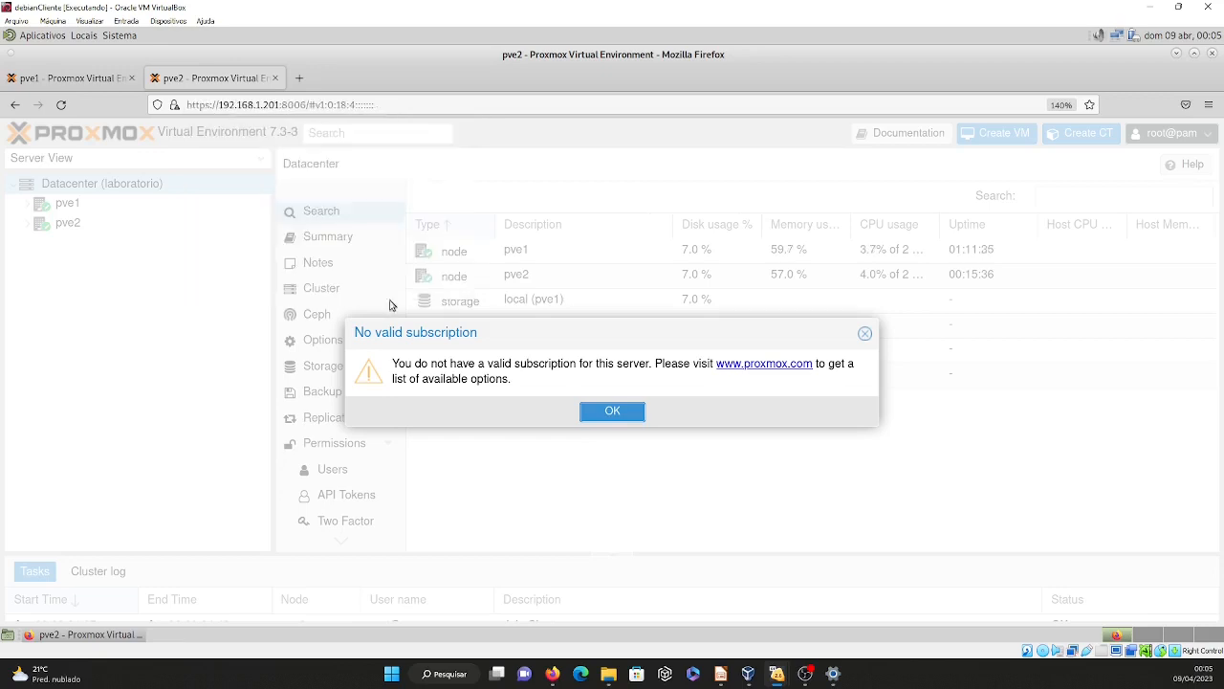
pyautogui.click(628, 416)
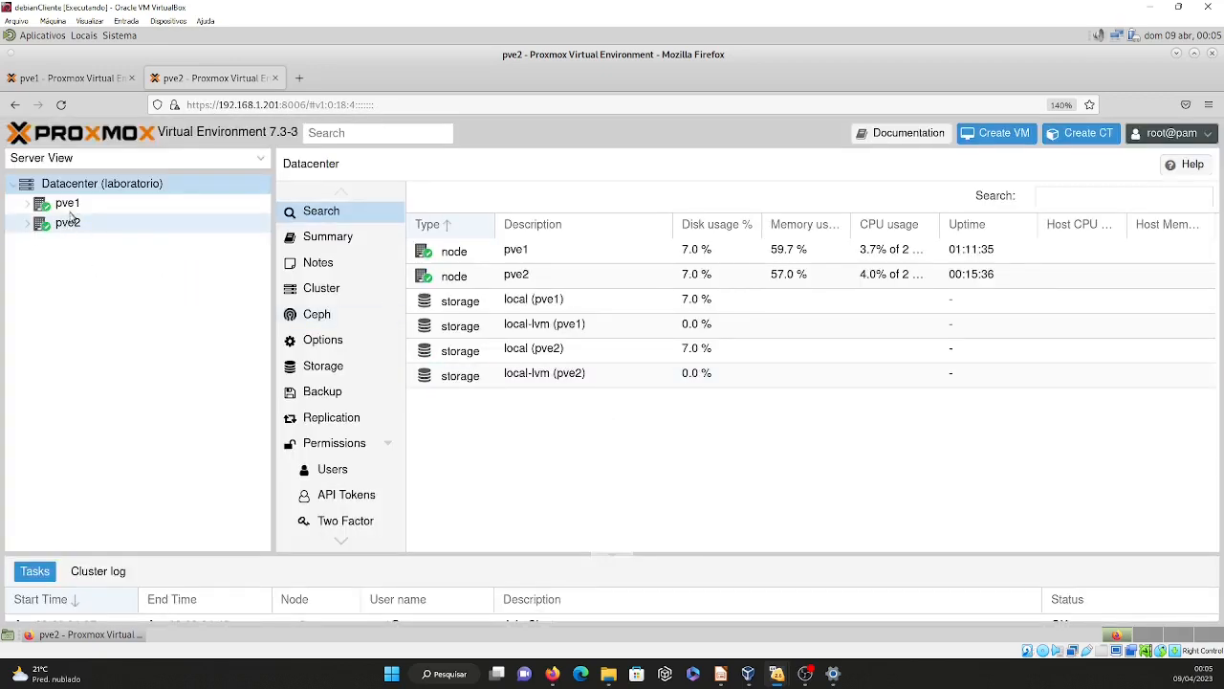
# Compare the cluster trees on pve1 and pve2, and expand both nodes on pve1 to view their storages.
pyautogui.click(91, 89)
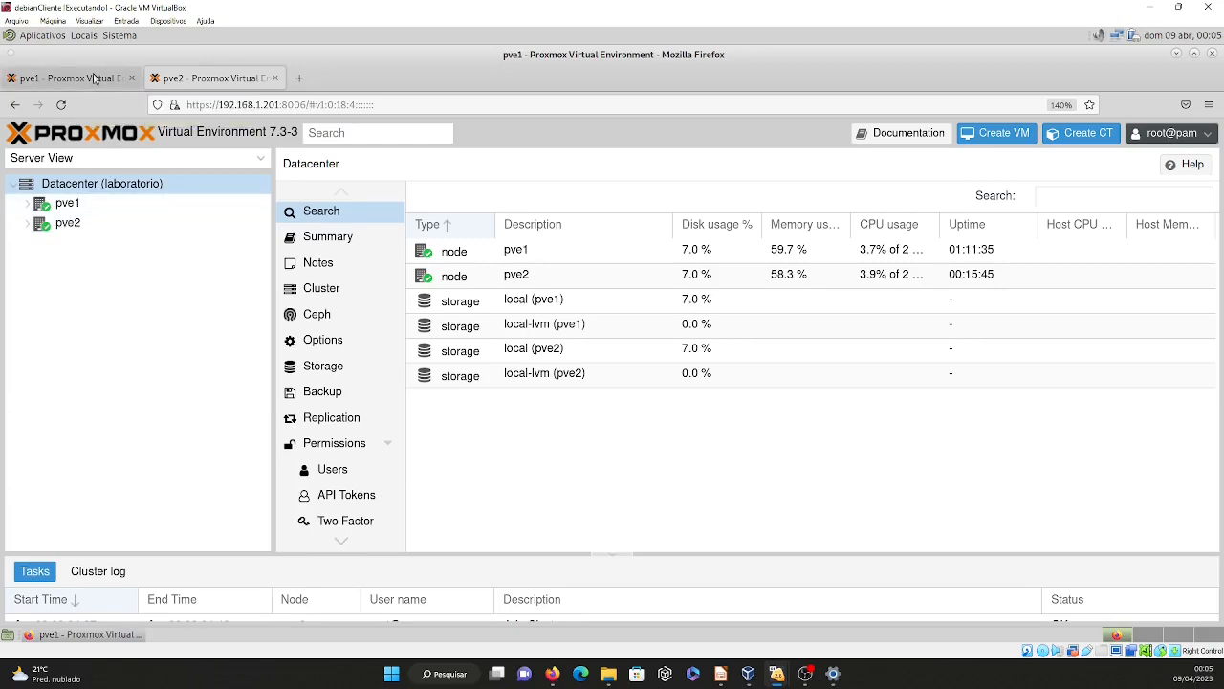
pyautogui.click(188, 84)
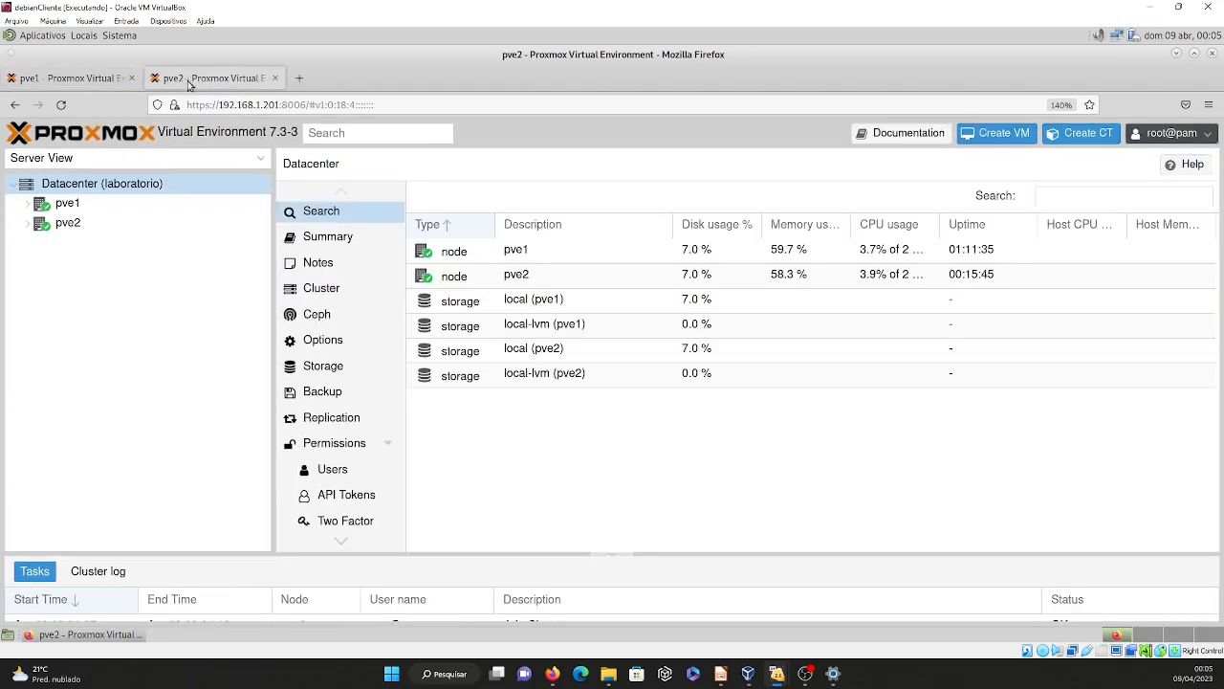
pyautogui.click(90, 84)
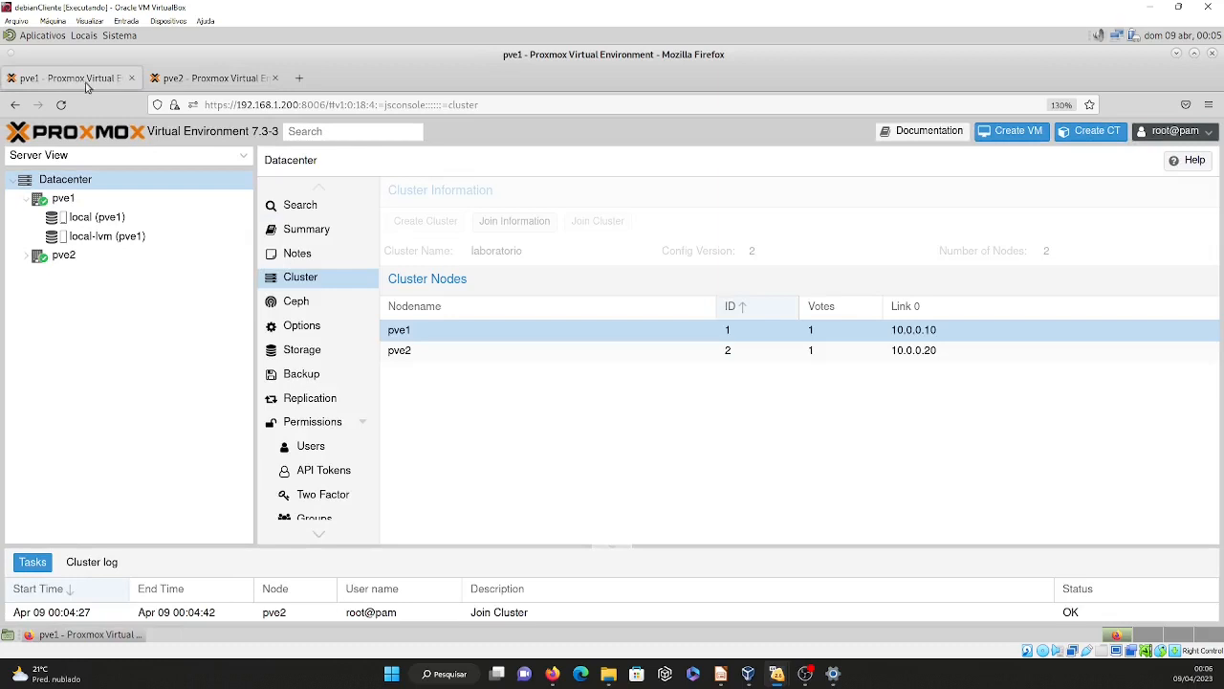
pyautogui.click(26, 198)
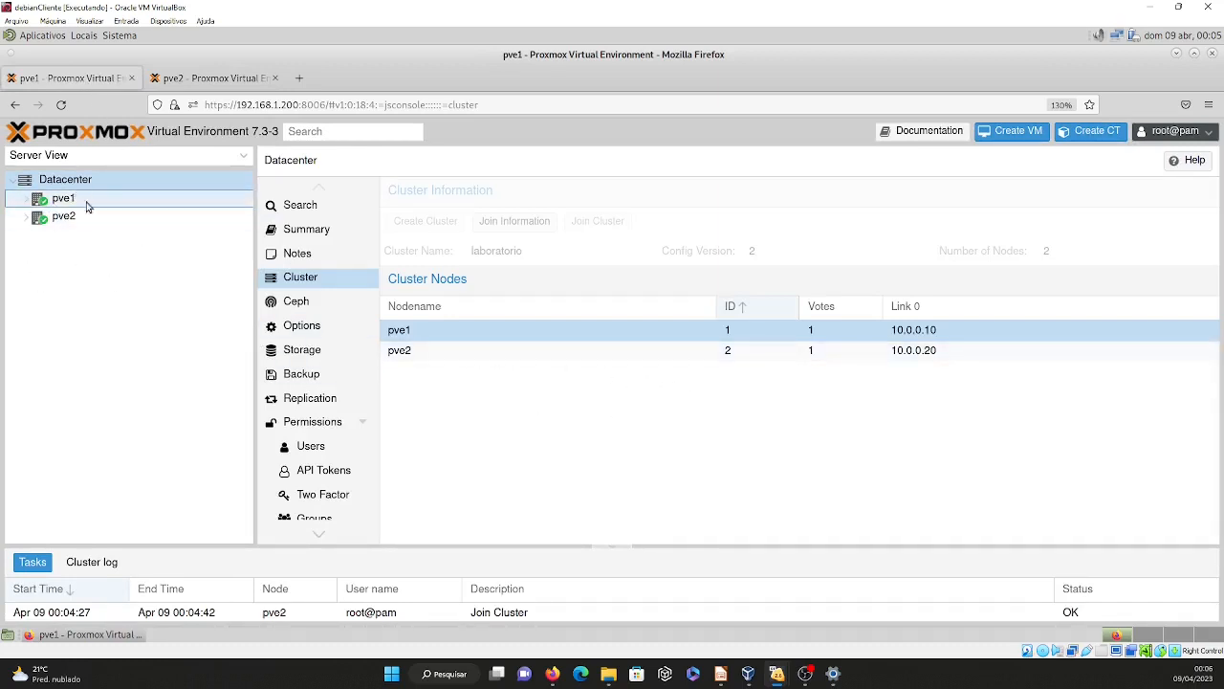
pyautogui.click(260, 84)
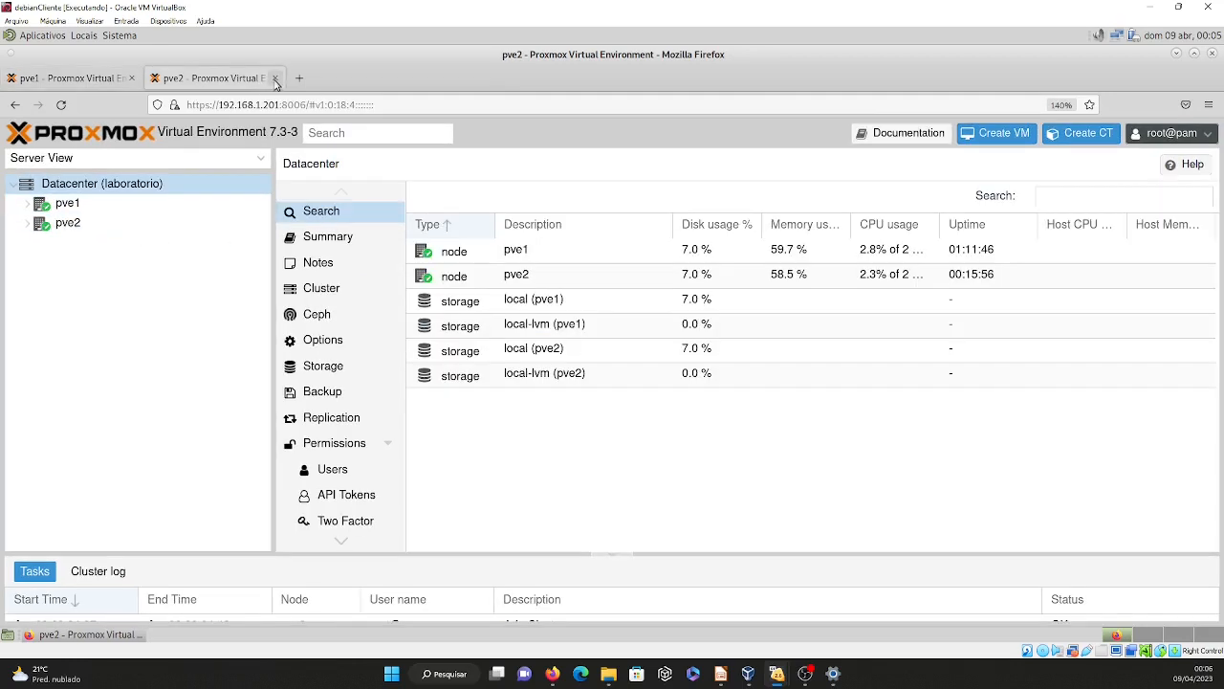
pyautogui.click(86, 78)
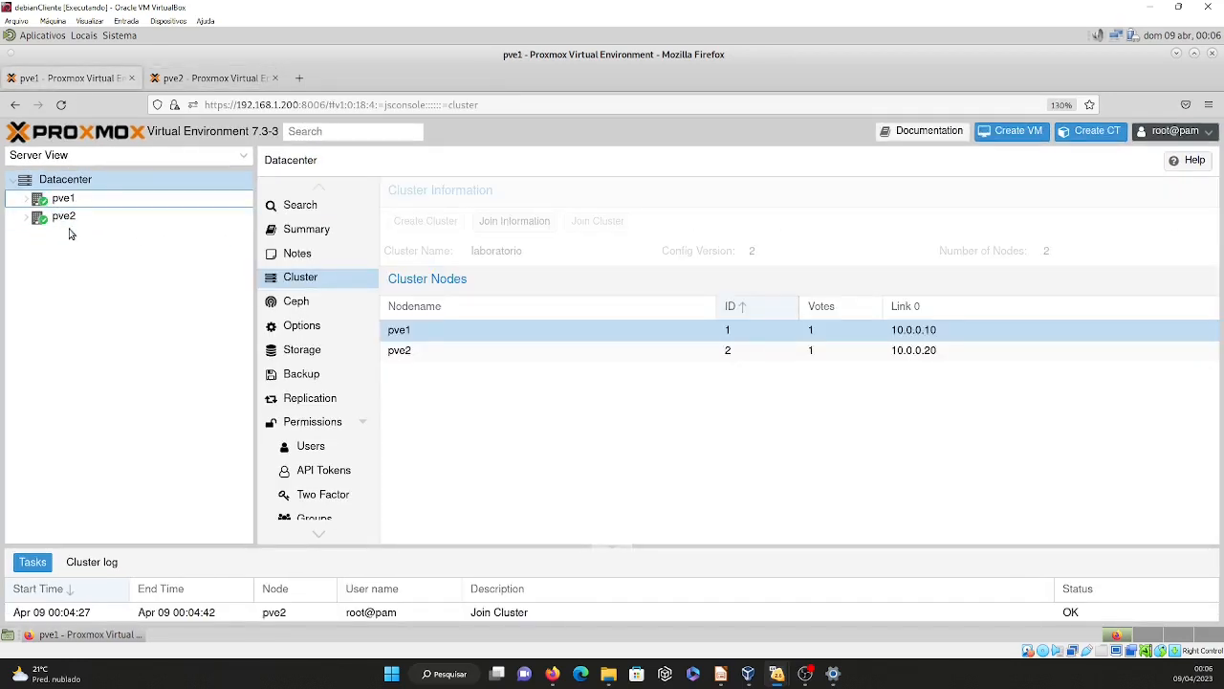
pyautogui.click(25, 198)
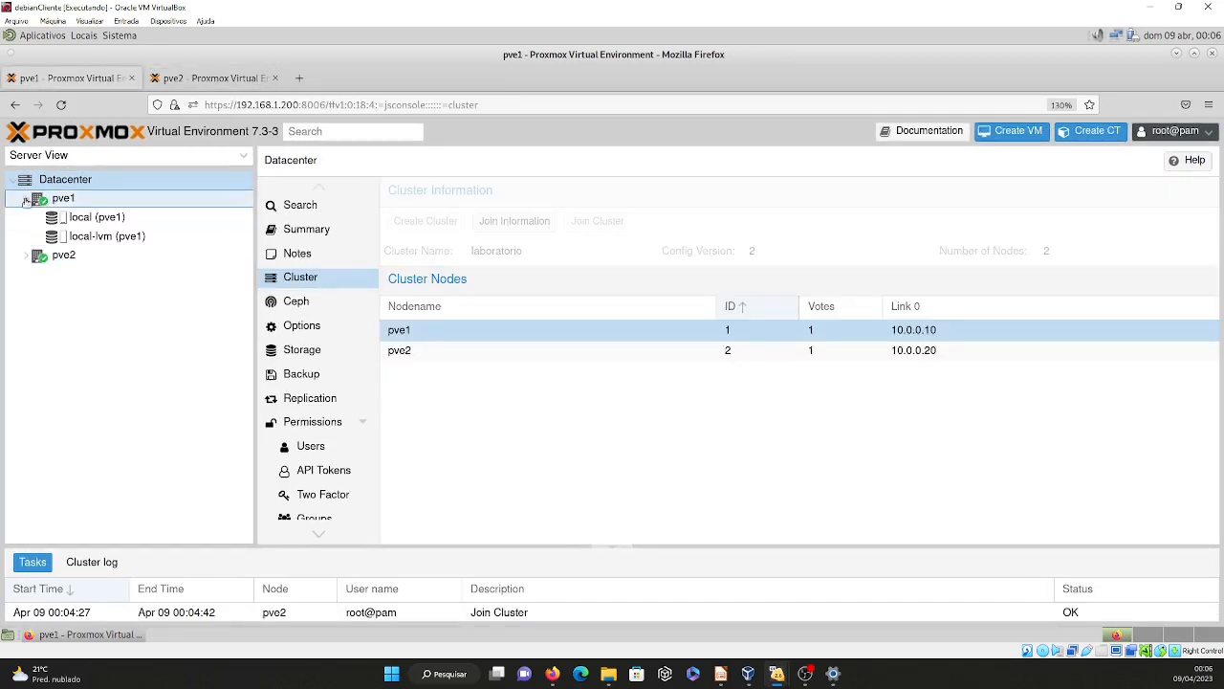
pyautogui.click(29, 257)
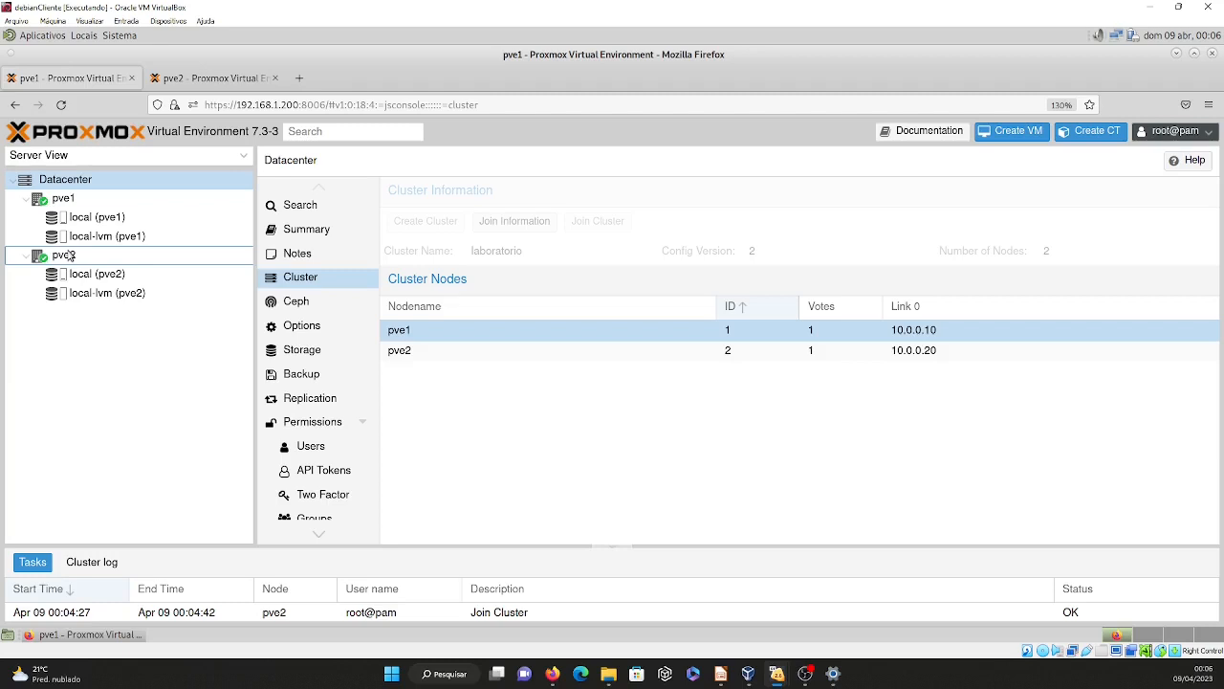
# Look up the Debian client's IP address with ip addr in a MATE terminal and close the terminal.
pyautogui.click(53, 40)
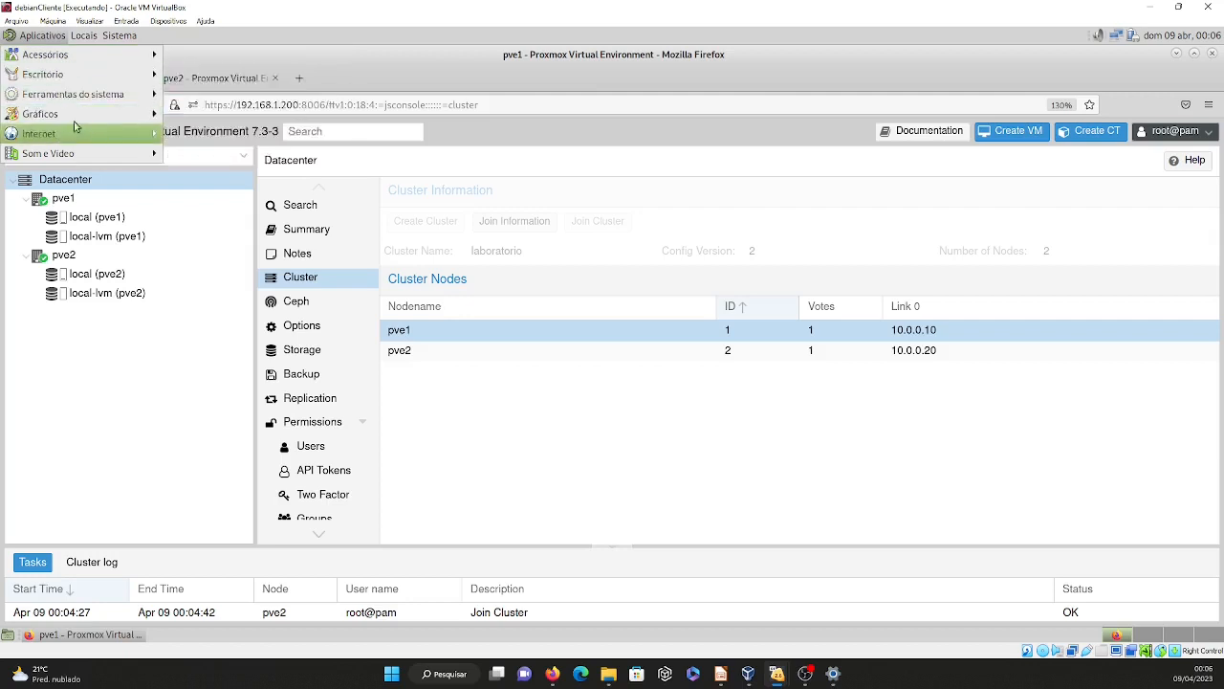
pyautogui.moveTo(57, 114)
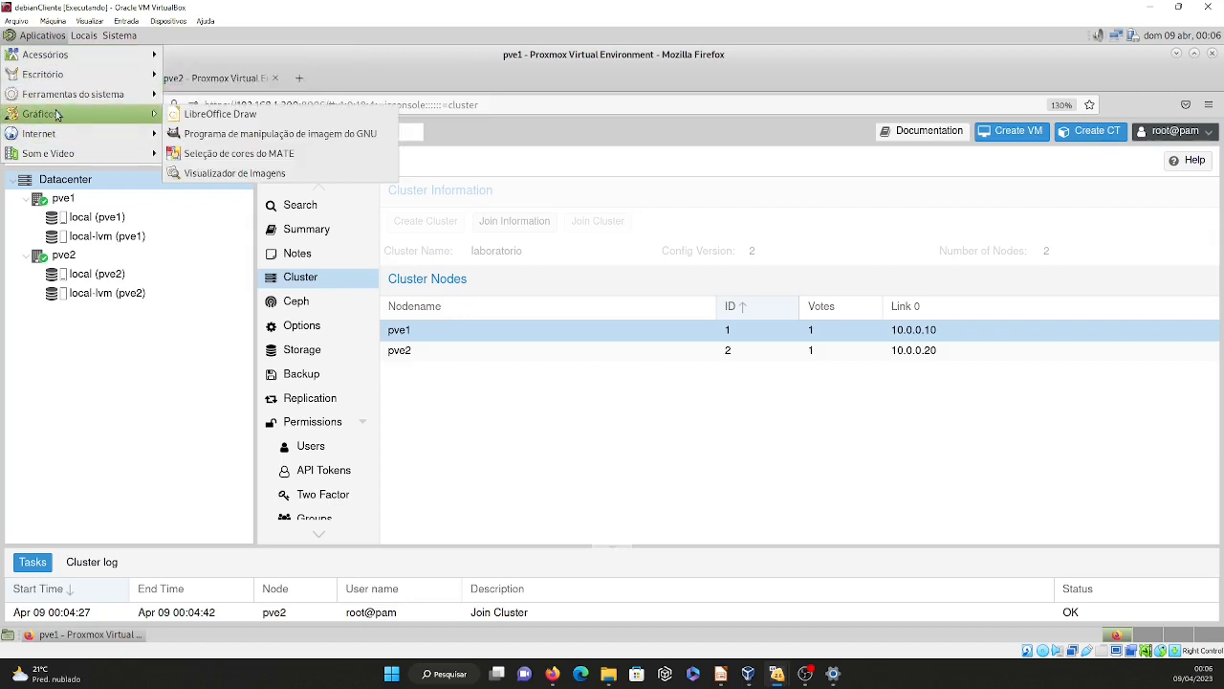
pyautogui.moveTo(105, 94)
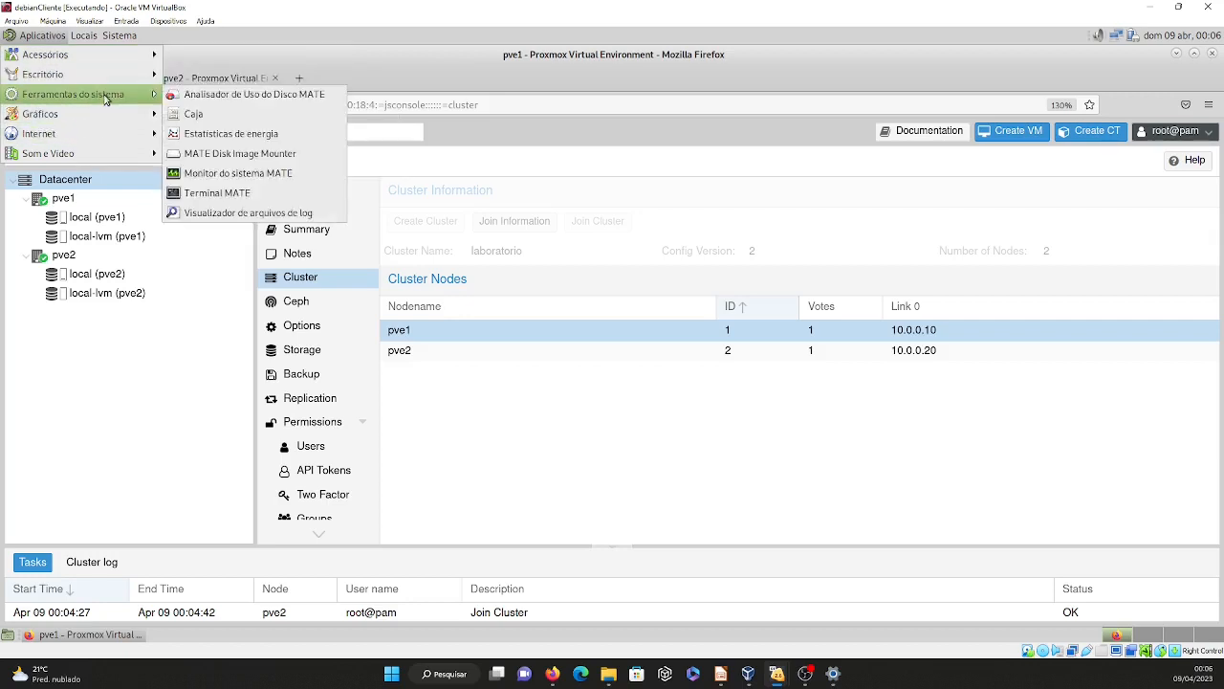
pyautogui.click(229, 194)
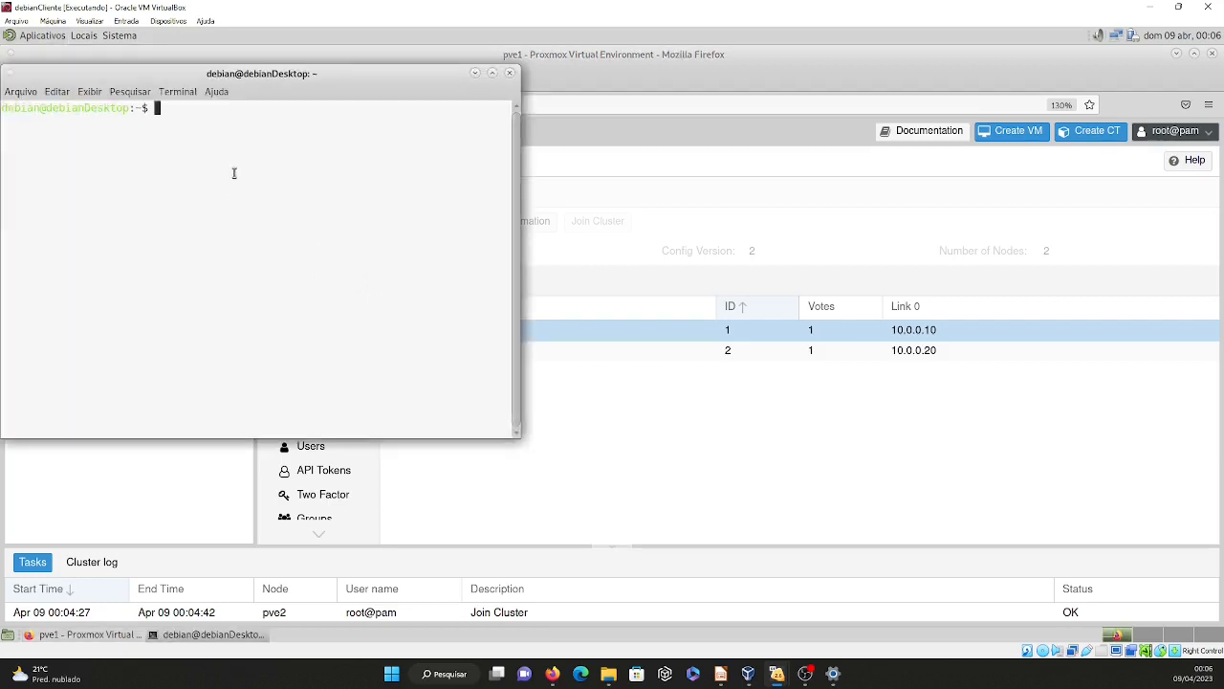
pyautogui.write('ip addr')
pyautogui.press('Return')
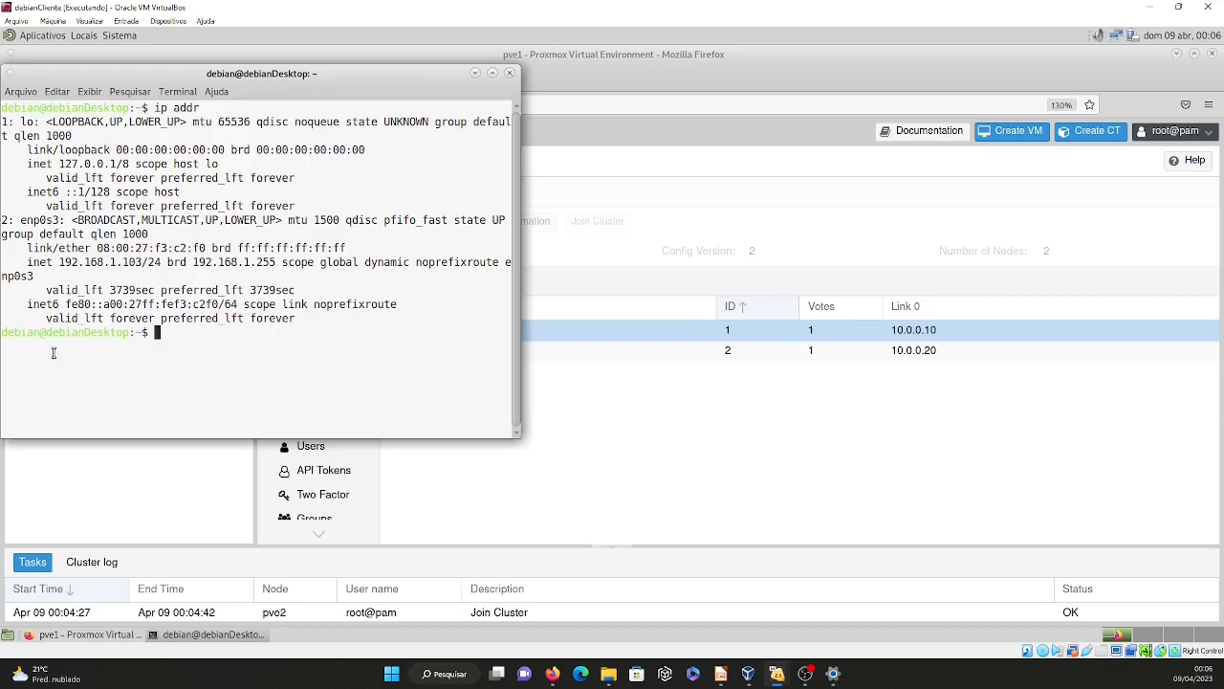
pyautogui.click(510, 74)
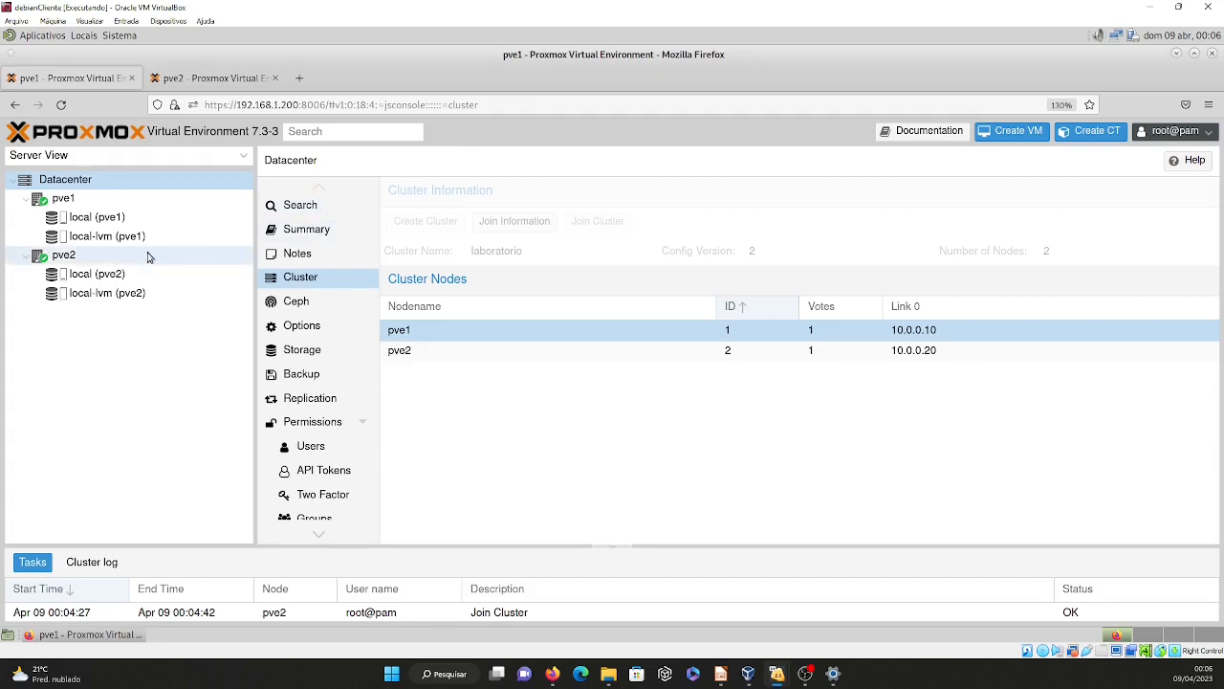
# Start adding an NFS storage in pve1's Datacenter storage settings with the ID nfsDebian.
pyautogui.click(79, 185)
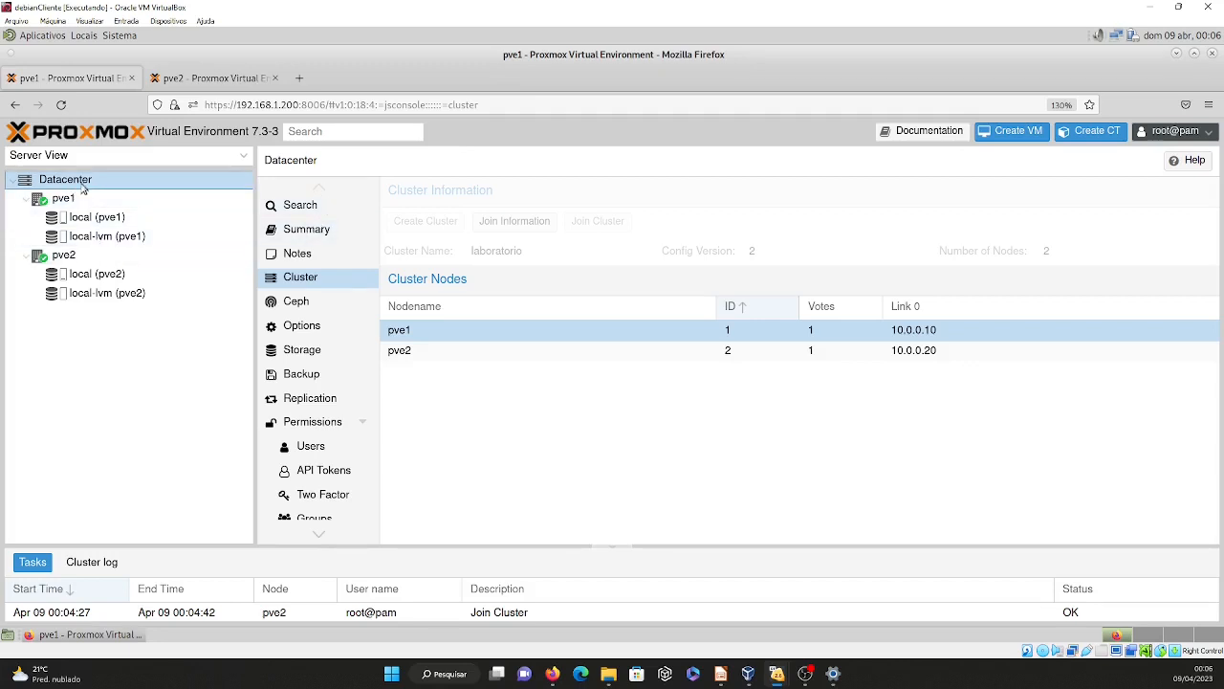
pyautogui.click(310, 353)
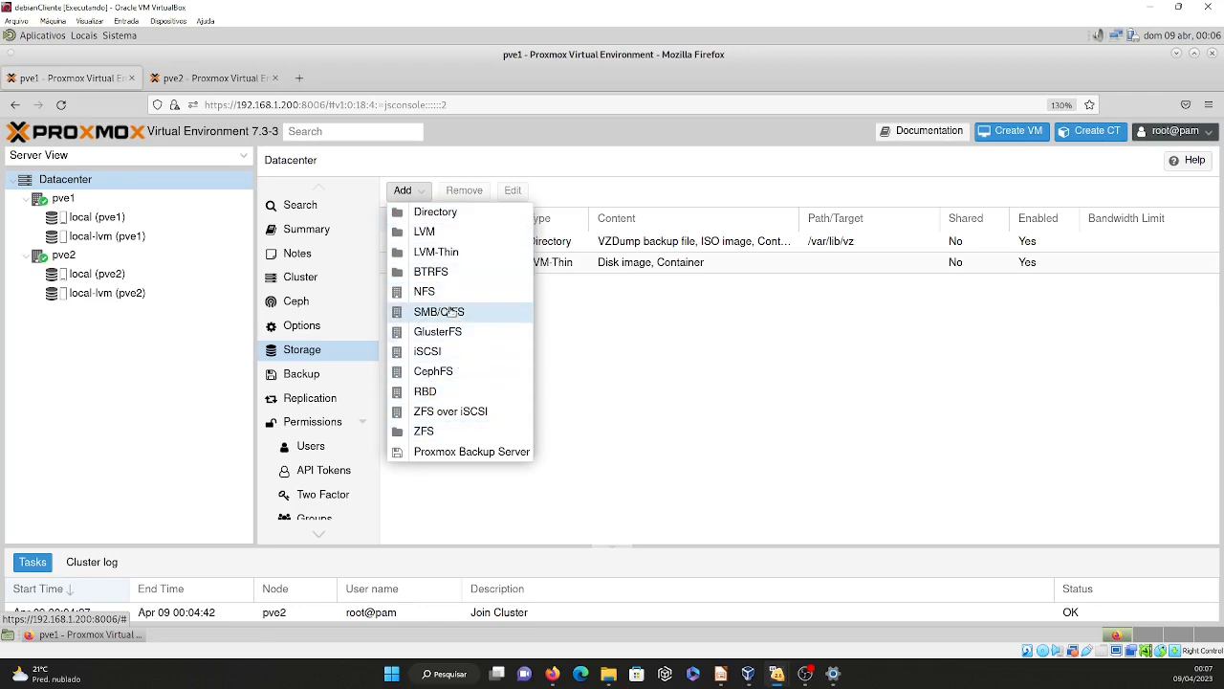
pyautogui.click(427, 293)
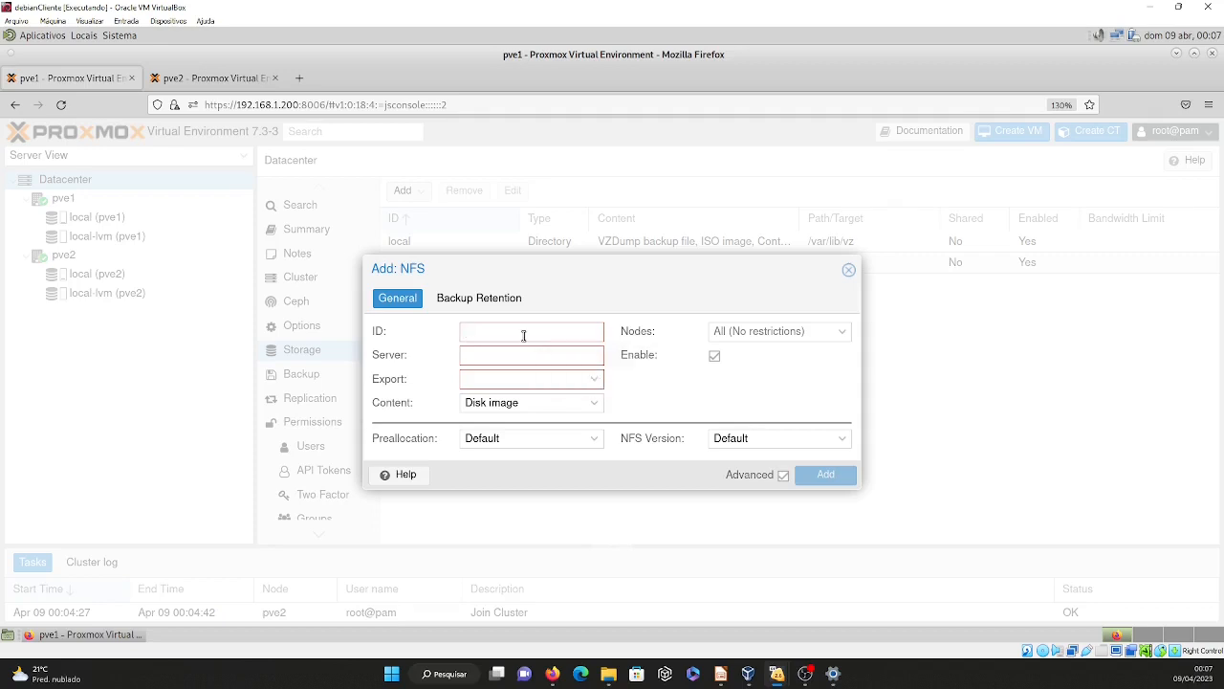
pyautogui.write('nfsDebian')
# Set the NFS storage's server to 192.168.1.103 and its export to /home/comp.
pyautogui.click(495, 355)
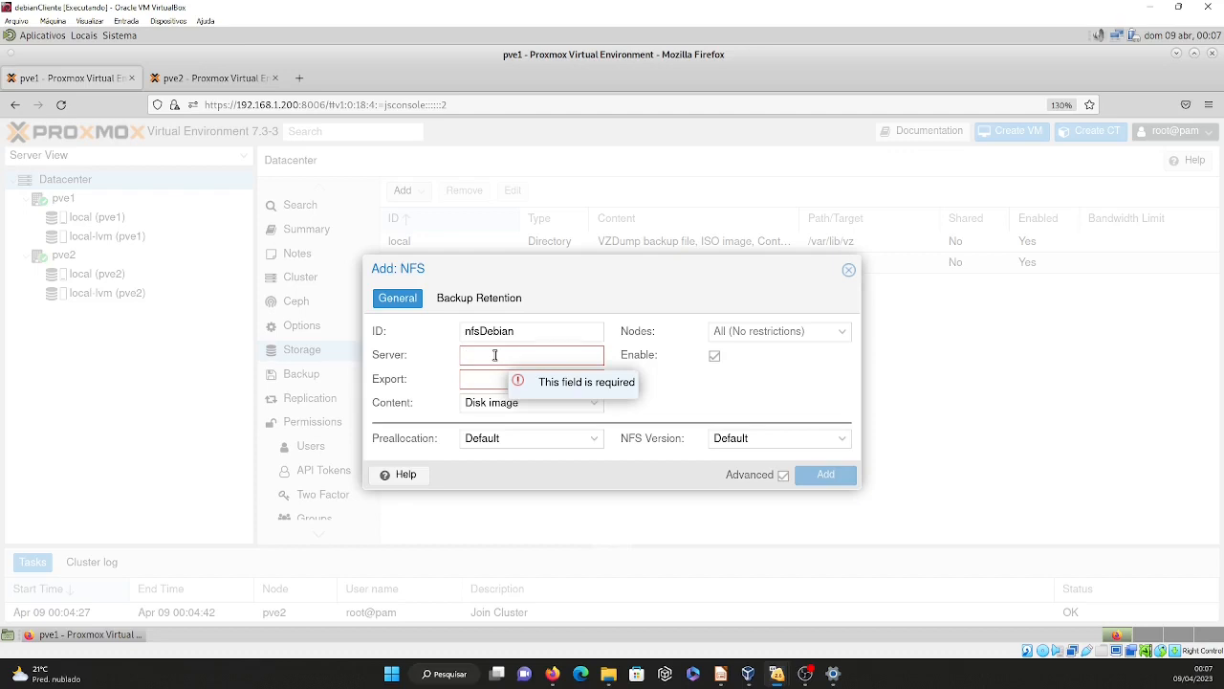
pyautogui.write('192.168.1.103')
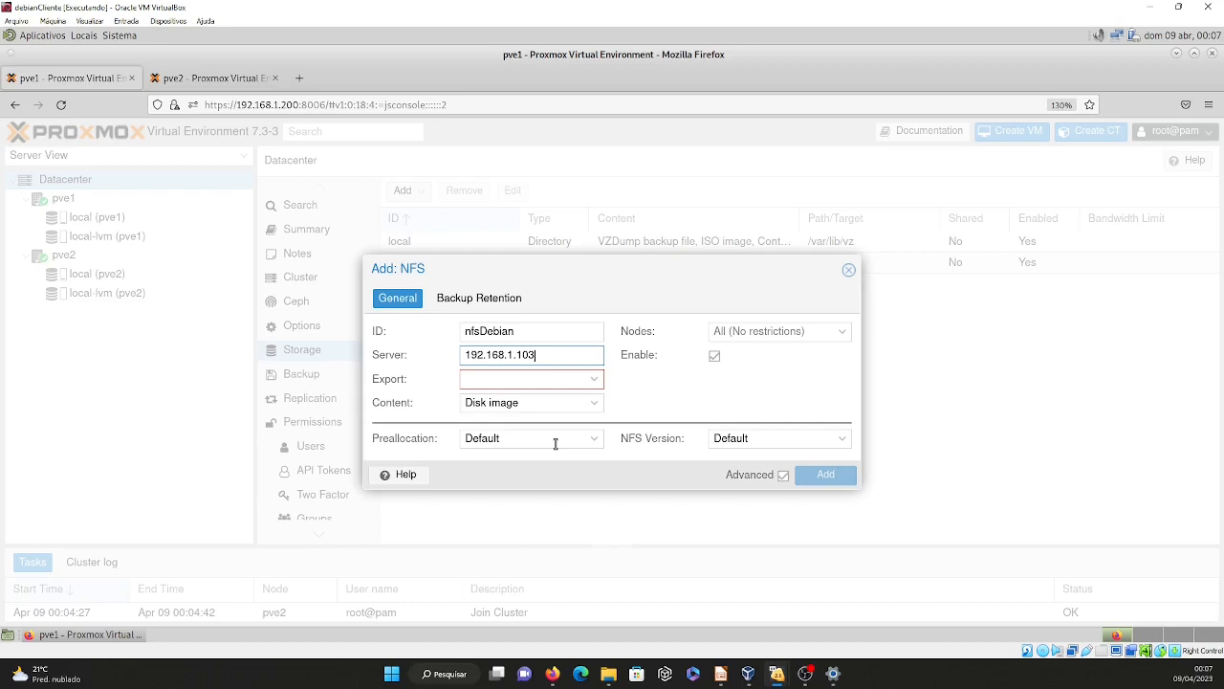
pyautogui.click(595, 381)
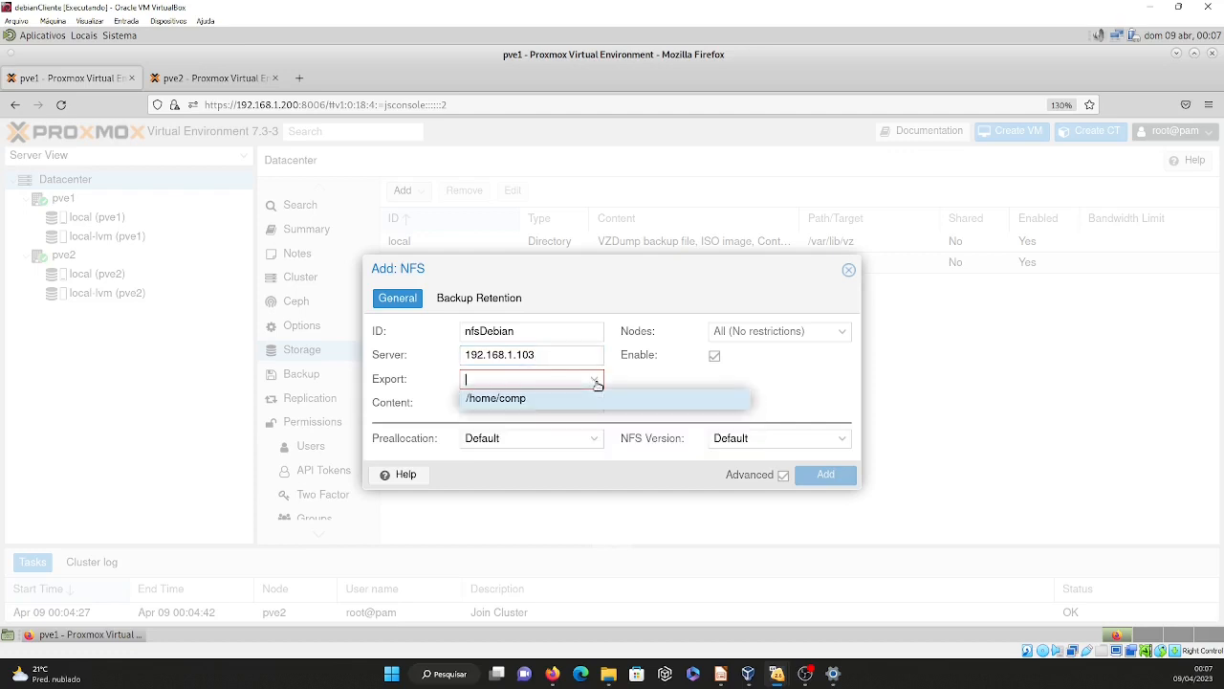
pyautogui.click(503, 403)
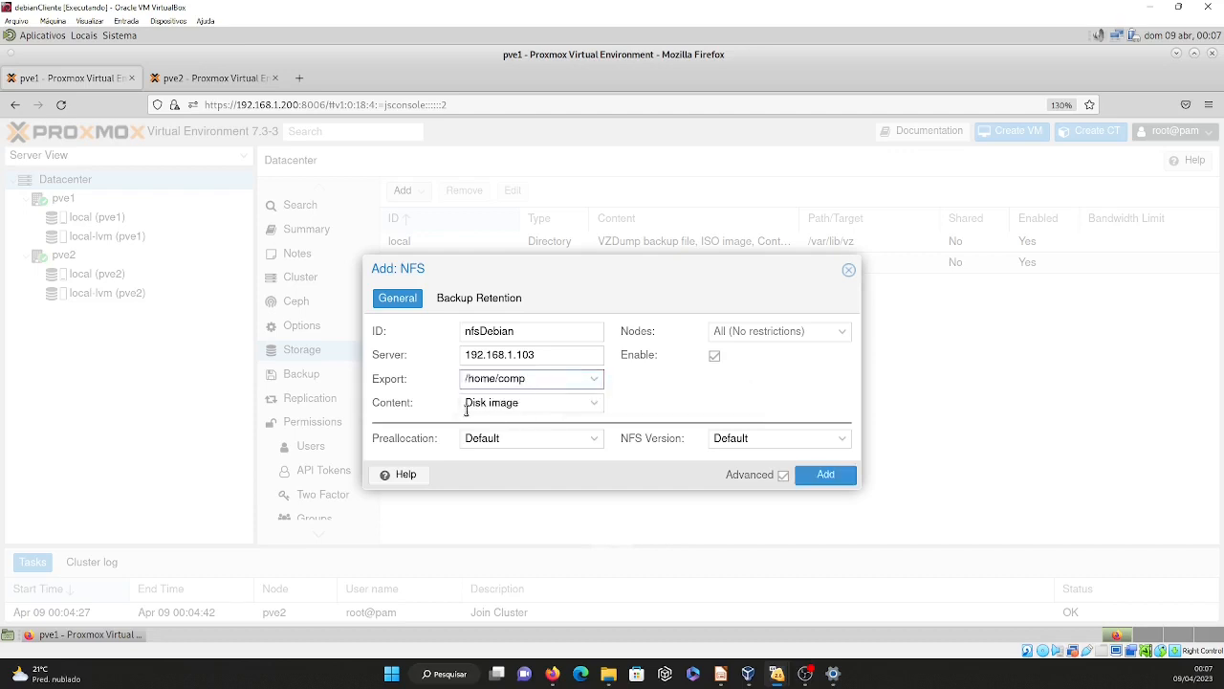
# Allow disk images, ISO images, container templates, VZDump backup files, containers and snippets as content, and add the nfsDebian storage.
pyautogui.click(593, 405)
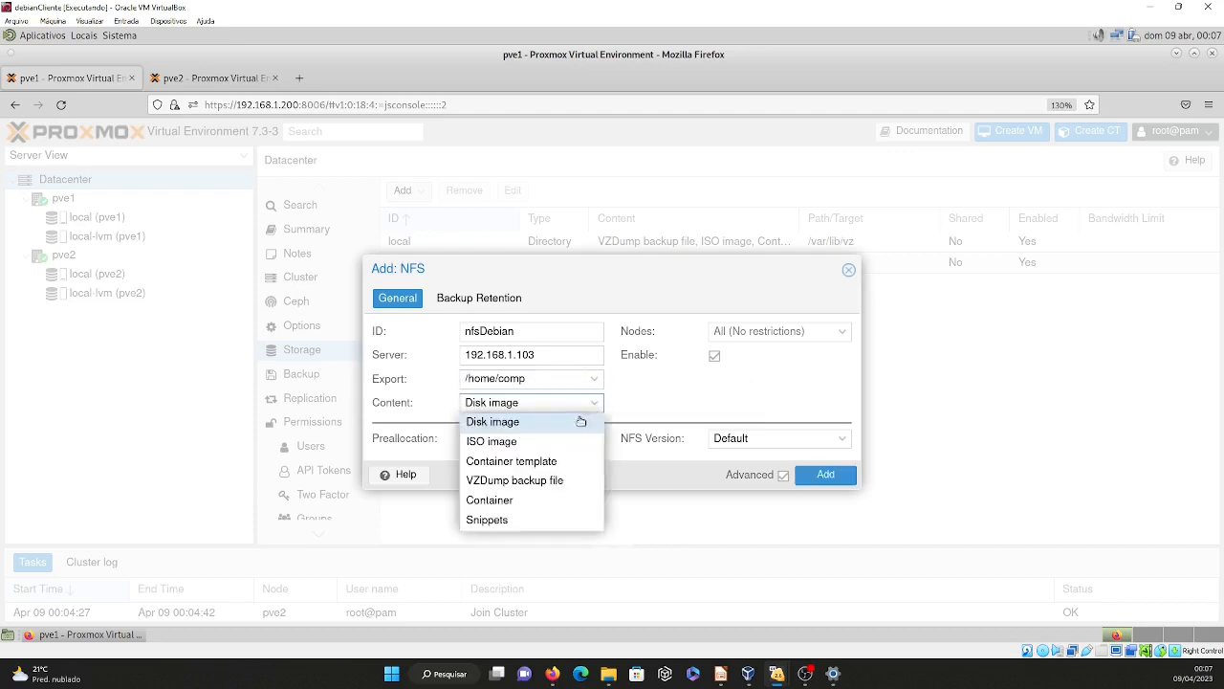
pyautogui.click(535, 441)
pyautogui.click(538, 460)
pyautogui.click(541, 480)
pyautogui.click(508, 507)
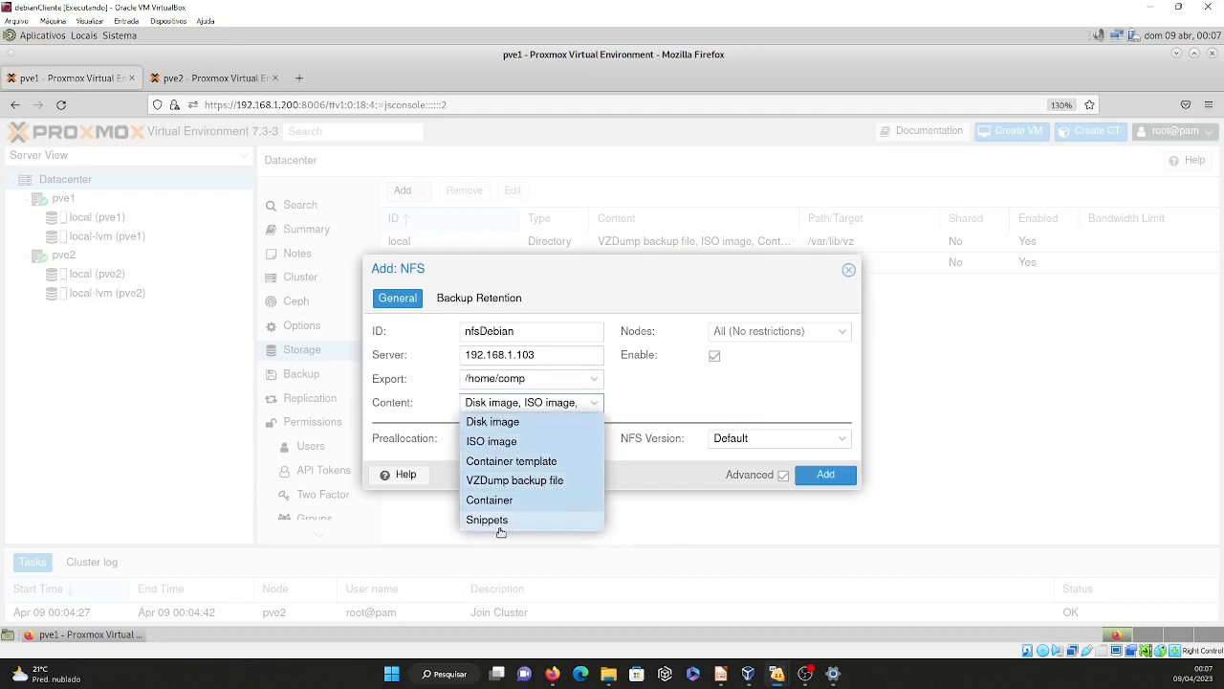
pyautogui.click(536, 518)
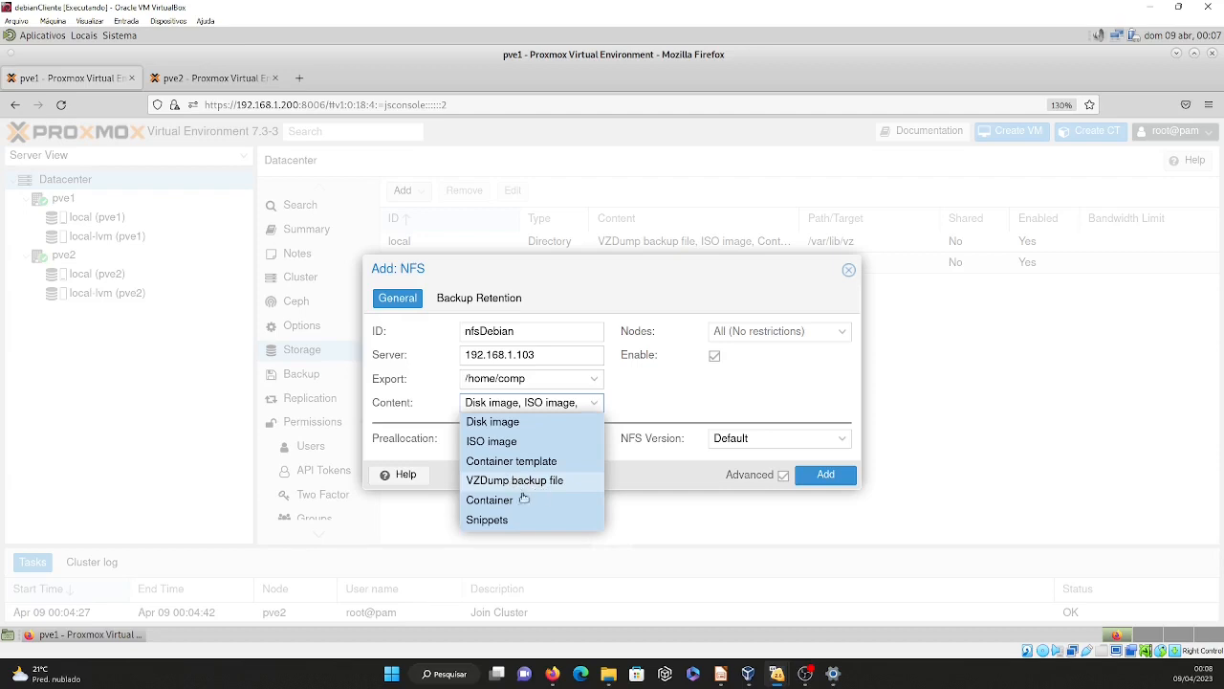
pyautogui.click(651, 483)
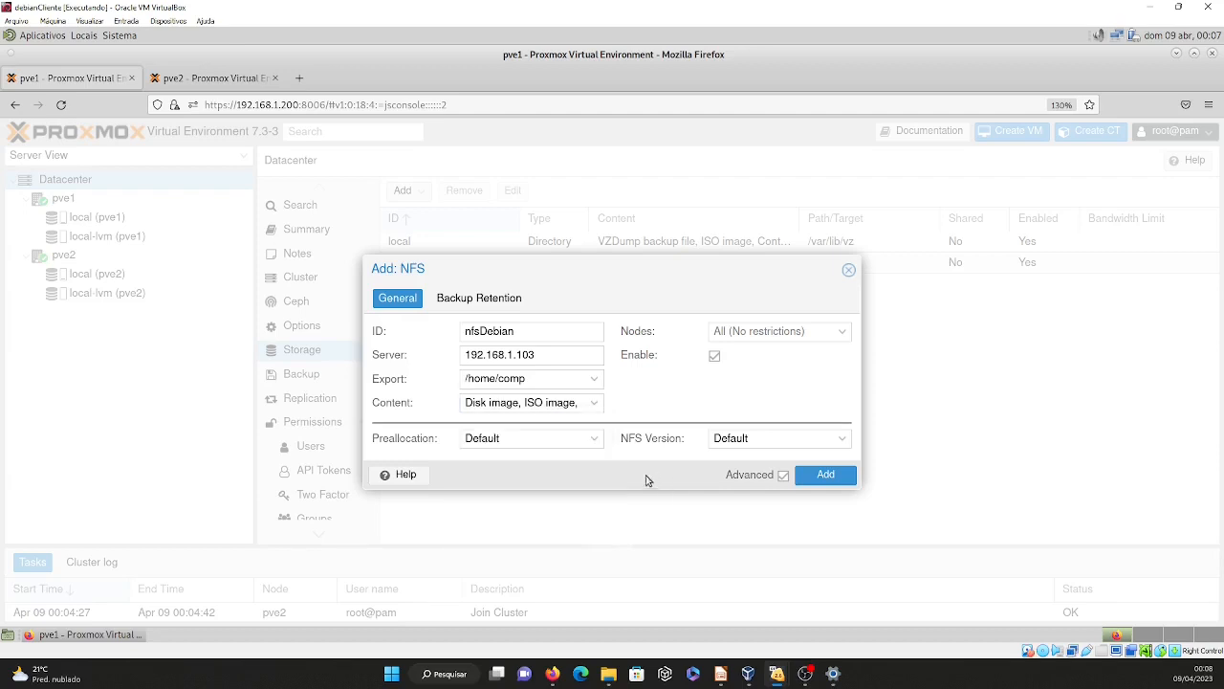
pyautogui.click(826, 475)
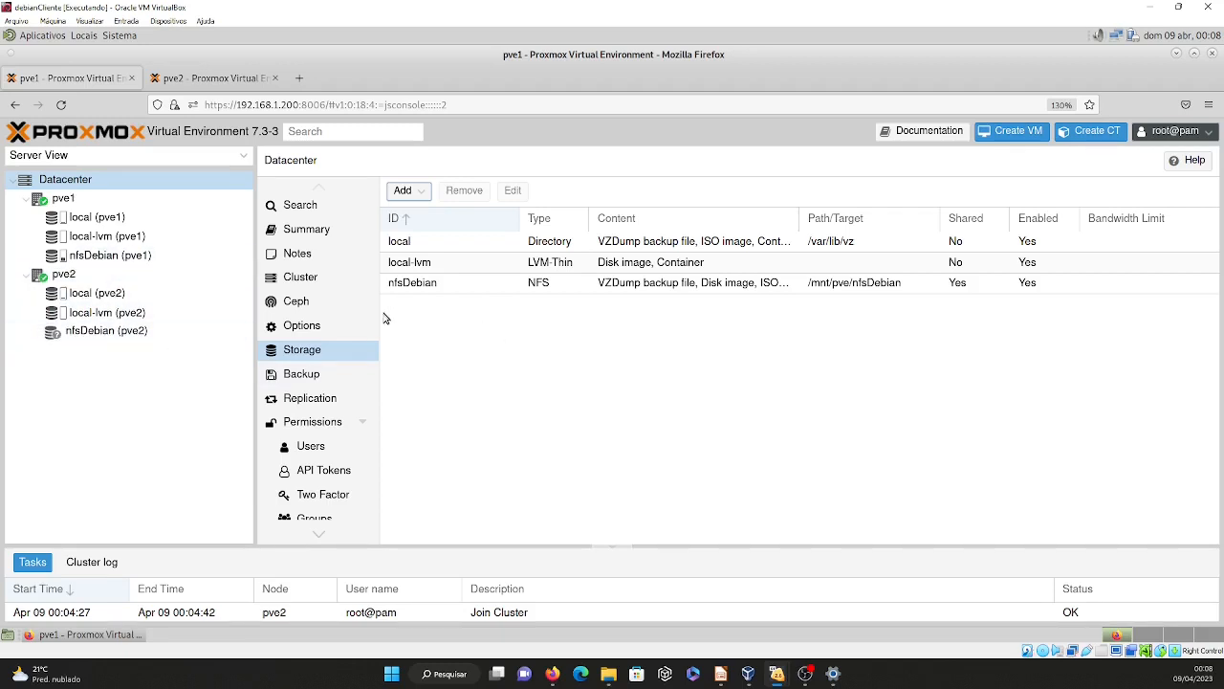
# Check which nodes can be assigned in the nfsDebian storage's settings and close them without changes.
pyautogui.doubleClick(473, 289)
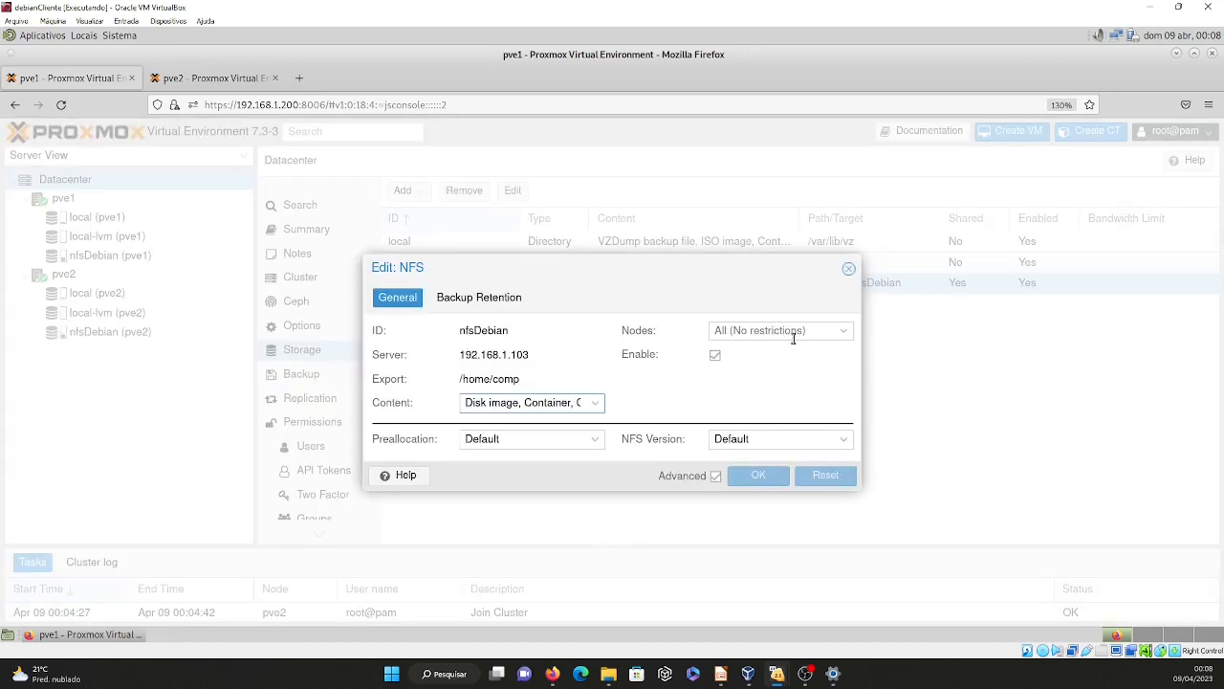
pyautogui.click(731, 332)
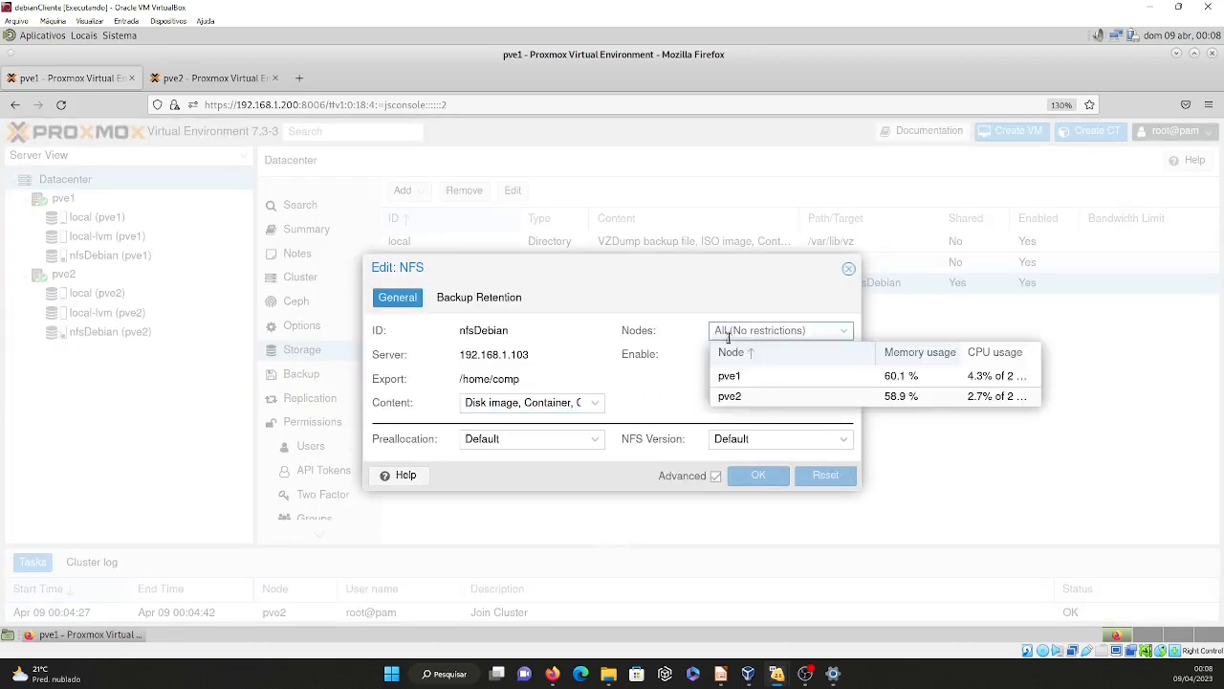
pyautogui.click(767, 292)
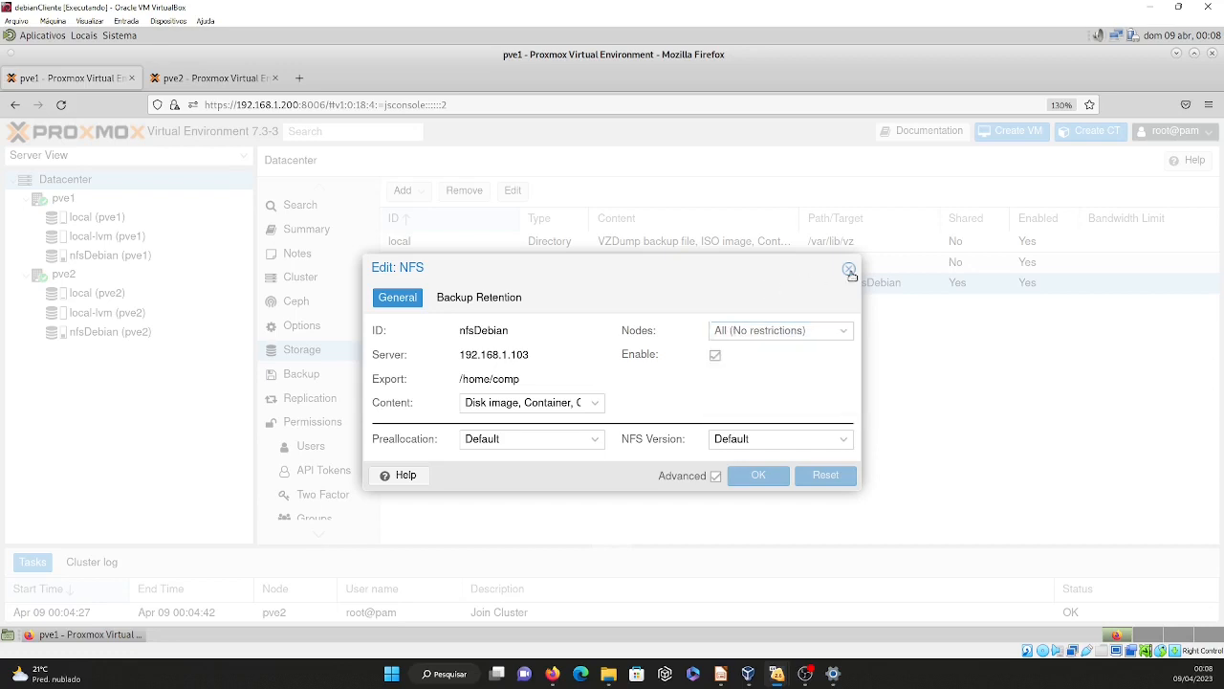
pyautogui.click(848, 269)
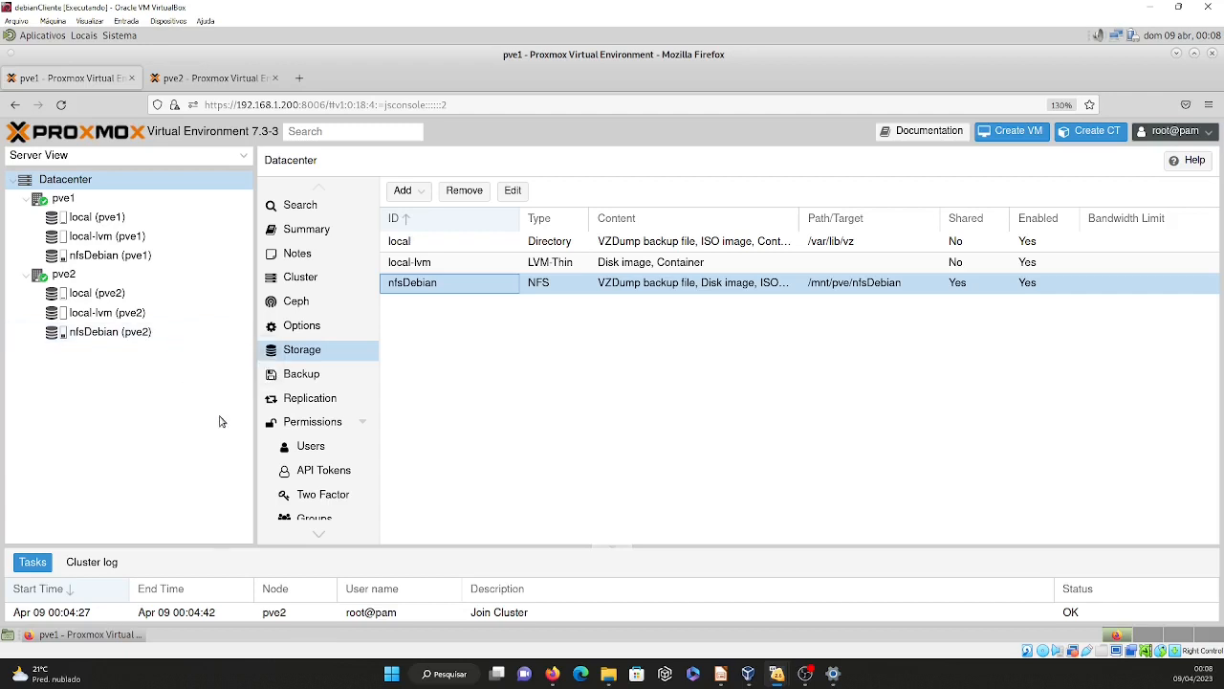
# Examine the summary, VM disks and backups of the nfsDebian storage on pve2.
pyautogui.click(104, 334)
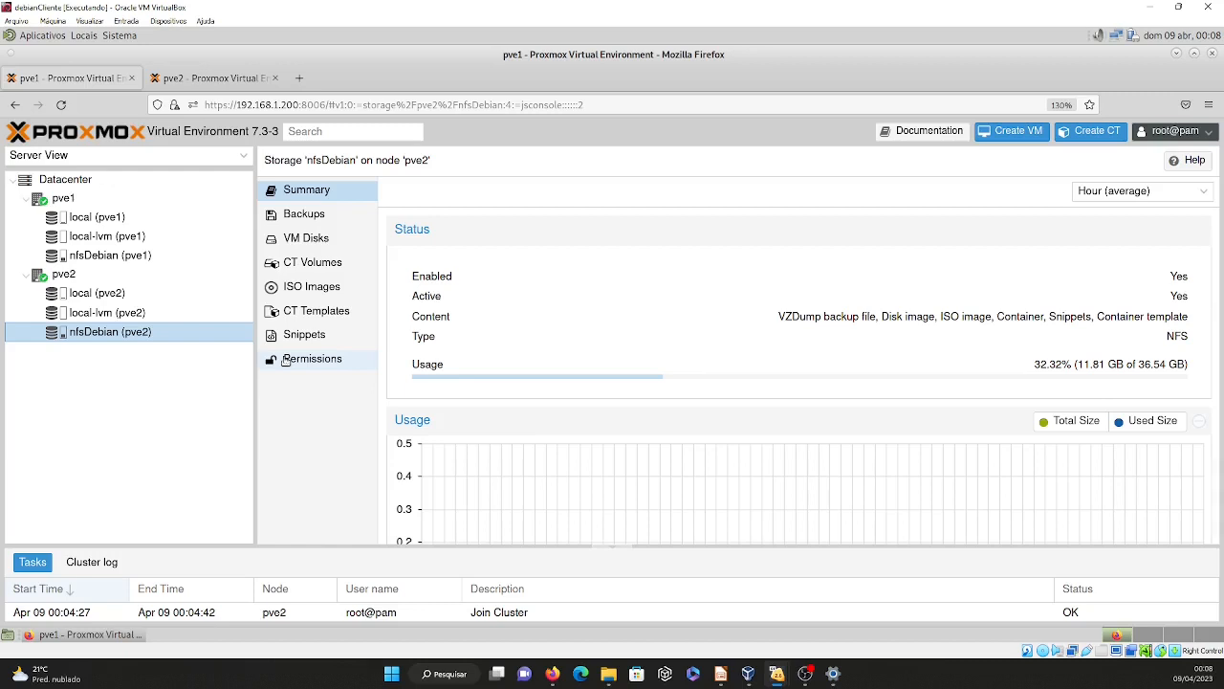
pyautogui.click(307, 240)
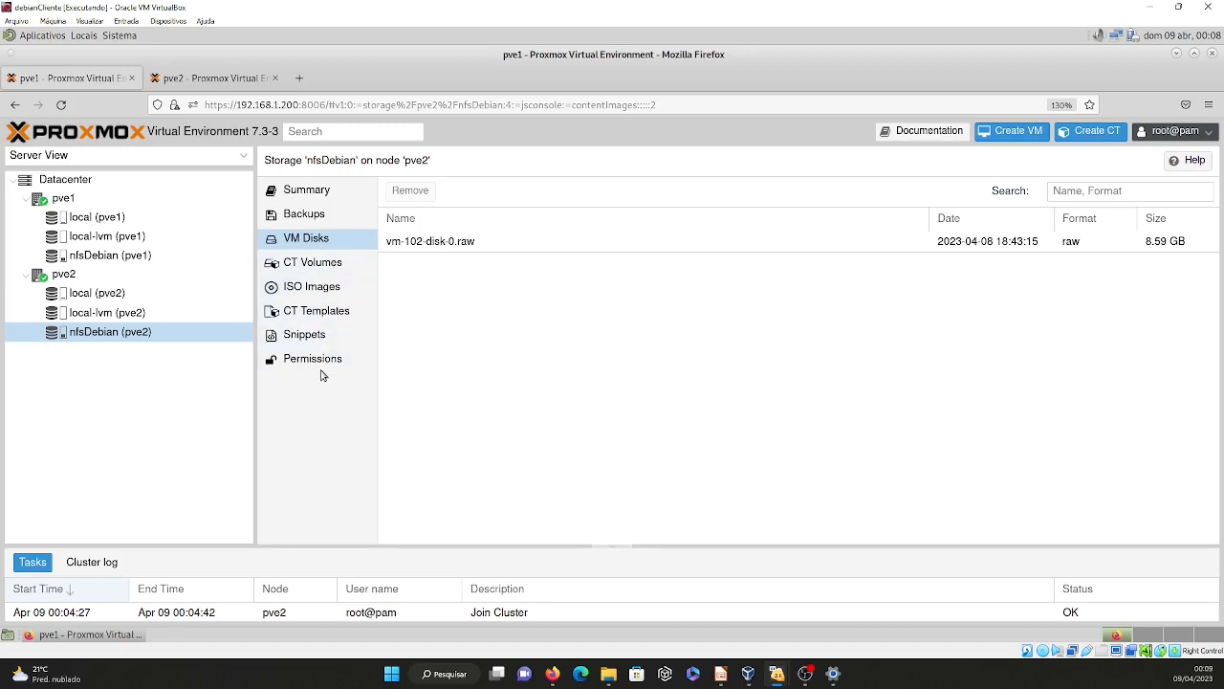
pyautogui.click(304, 216)
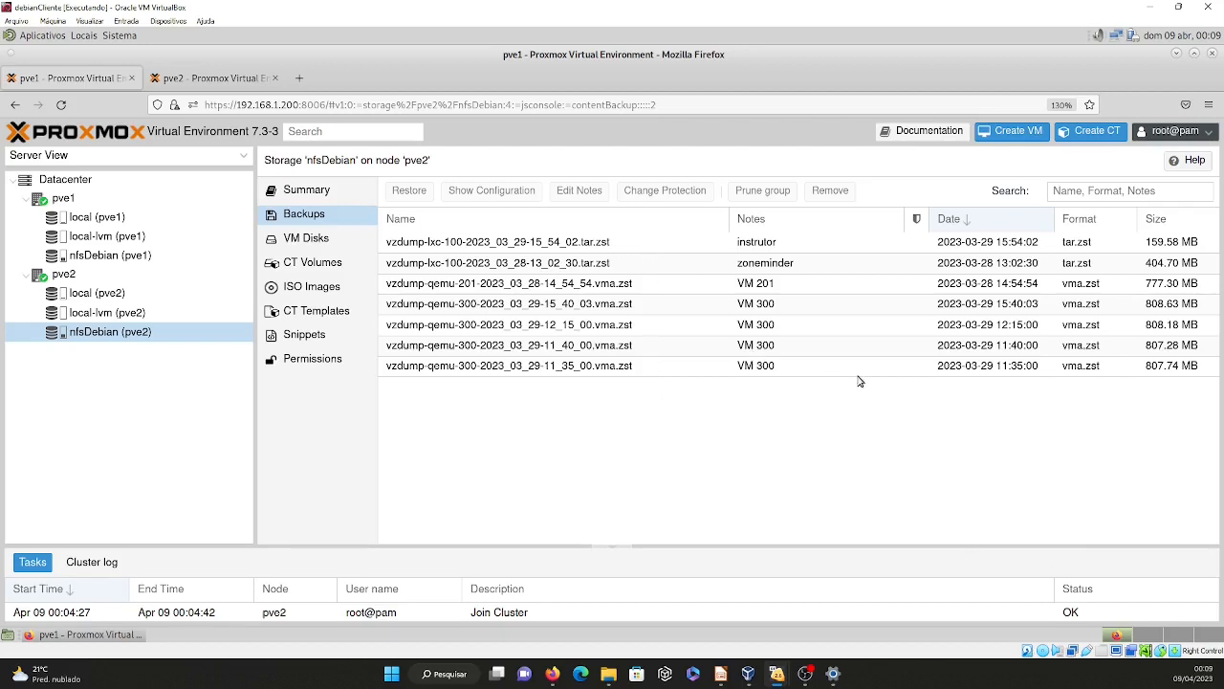
# Restore the backup vzdump-lxc-100-2023_03_29-15_54_02.tar.zst as CT 100 on the nfsDebian storage and close the task viewer.
pyautogui.click(527, 246)
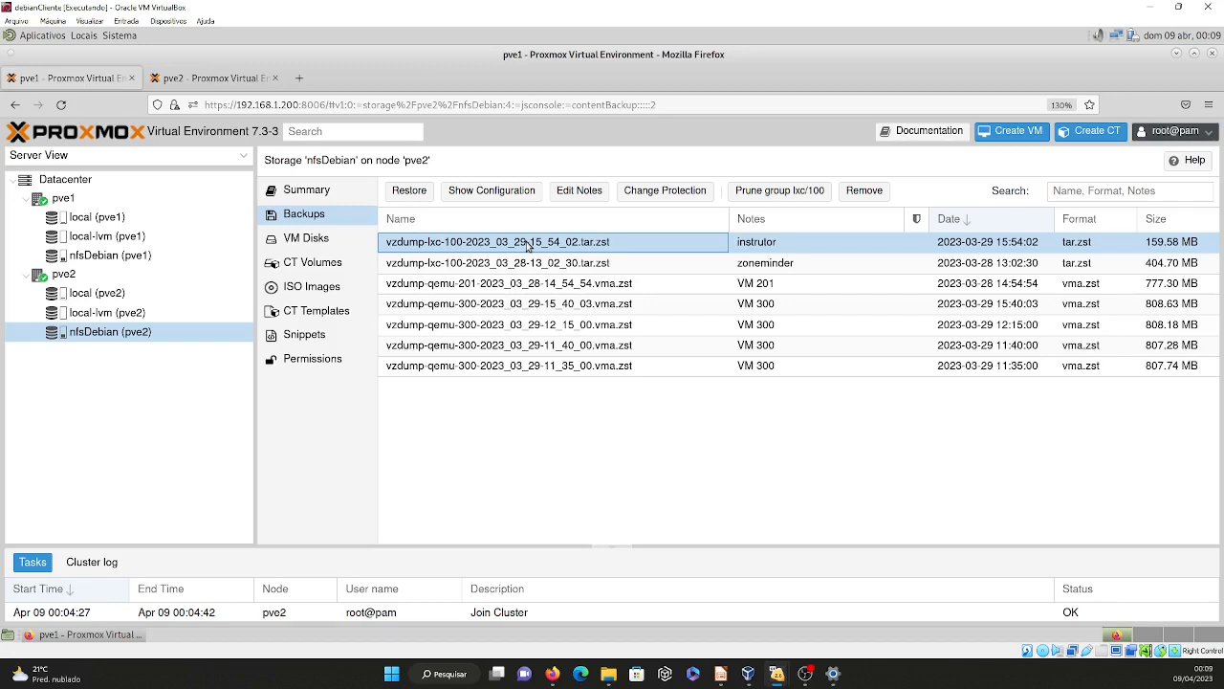
pyautogui.click(409, 191)
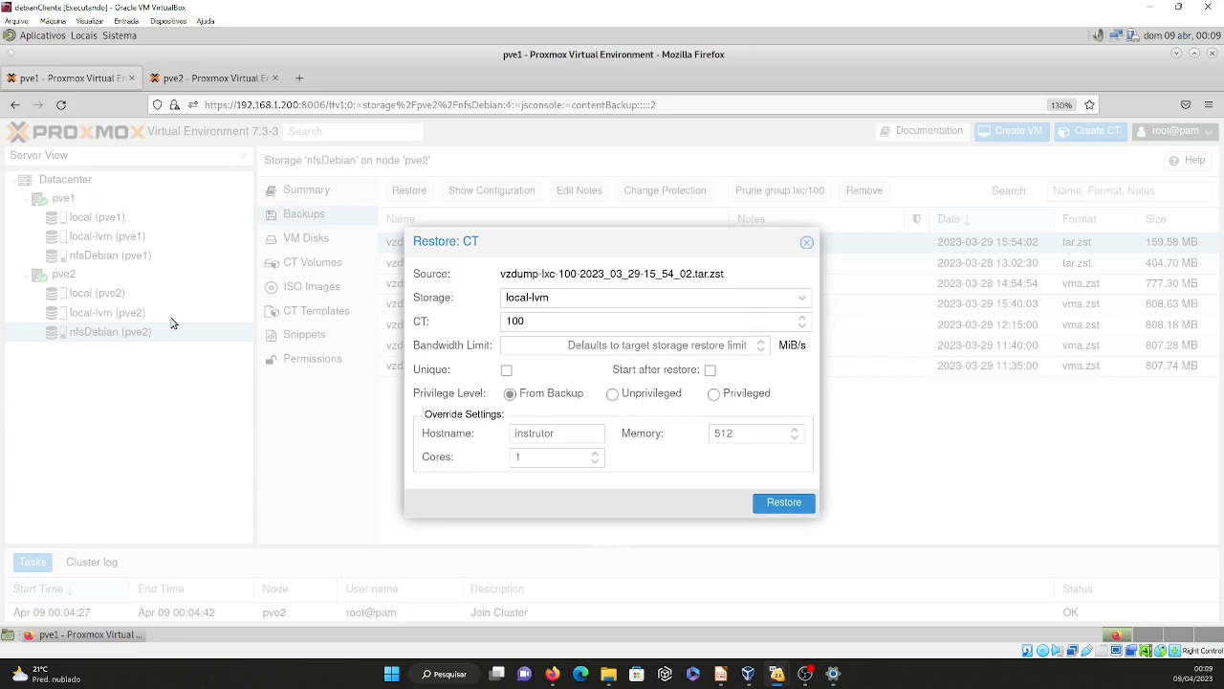
pyautogui.click(805, 304)
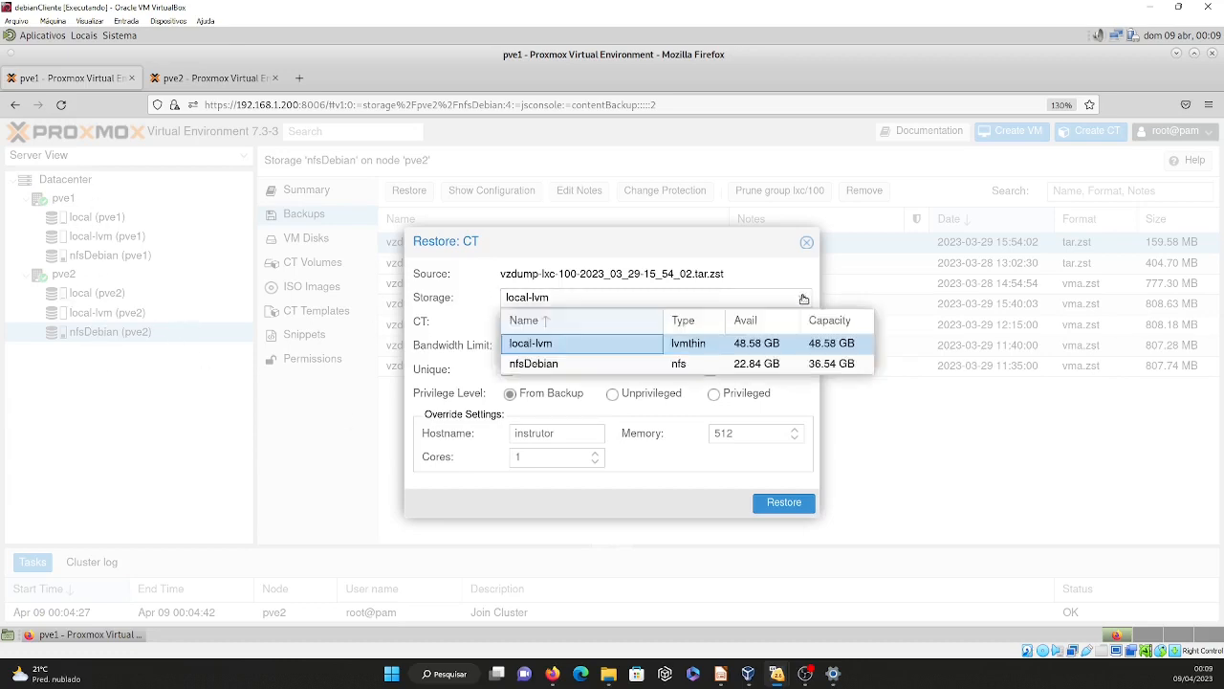
pyautogui.click(554, 364)
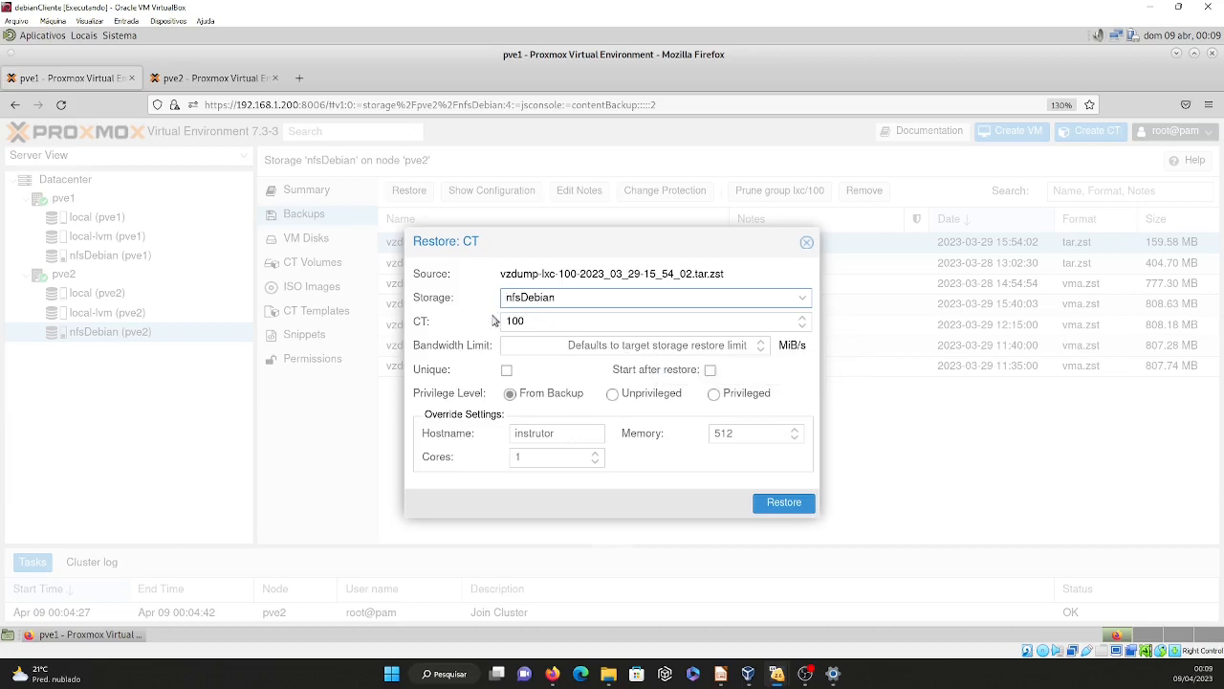
pyautogui.click(783, 504)
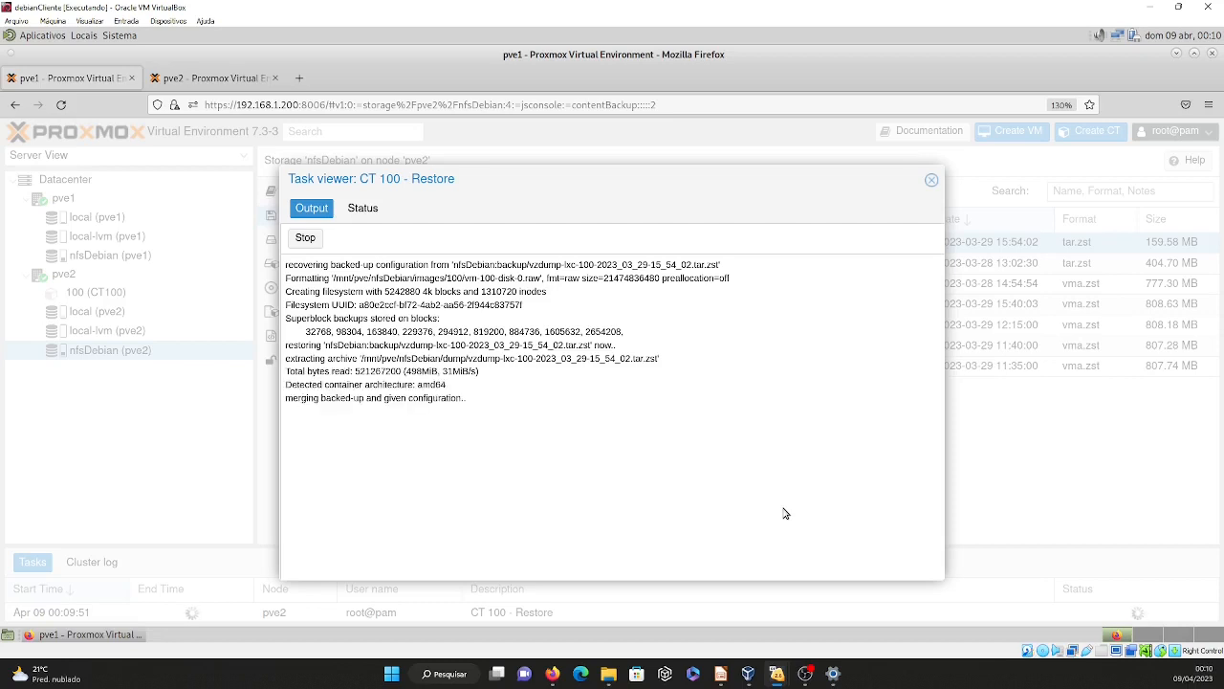
pyautogui.click(931, 180)
# Start the restored container 100 (instrutor) on pve2 and open its console.
pyautogui.click(107, 295)
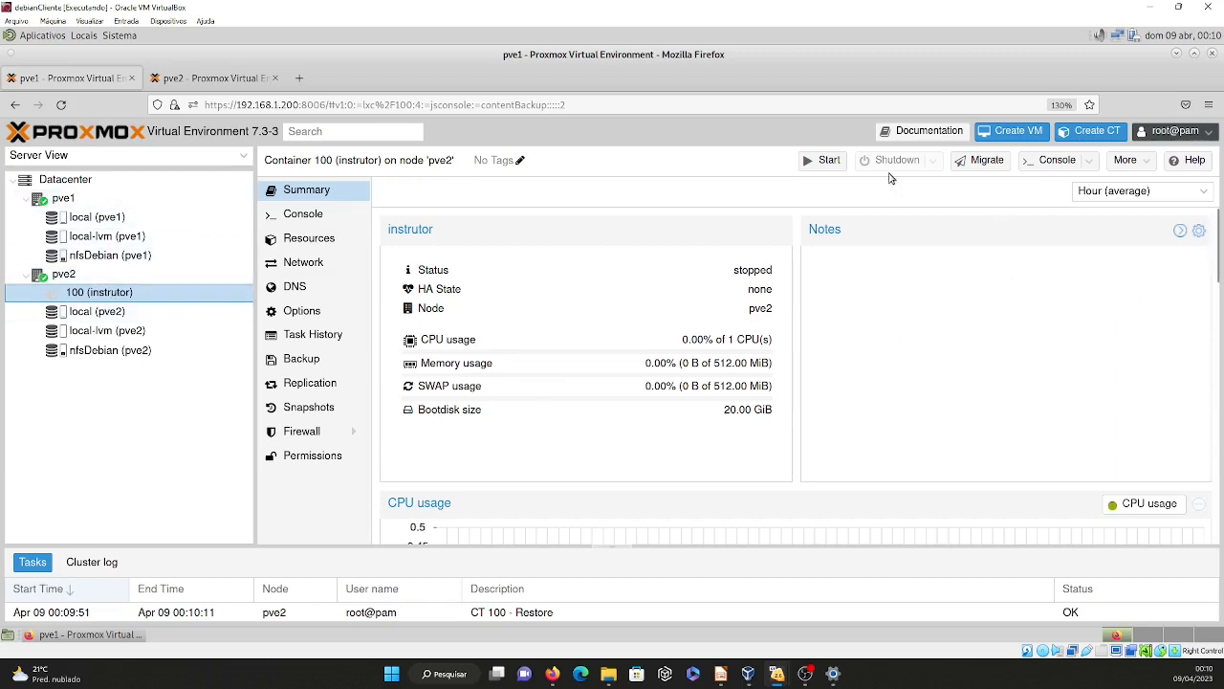
pyautogui.click(828, 161)
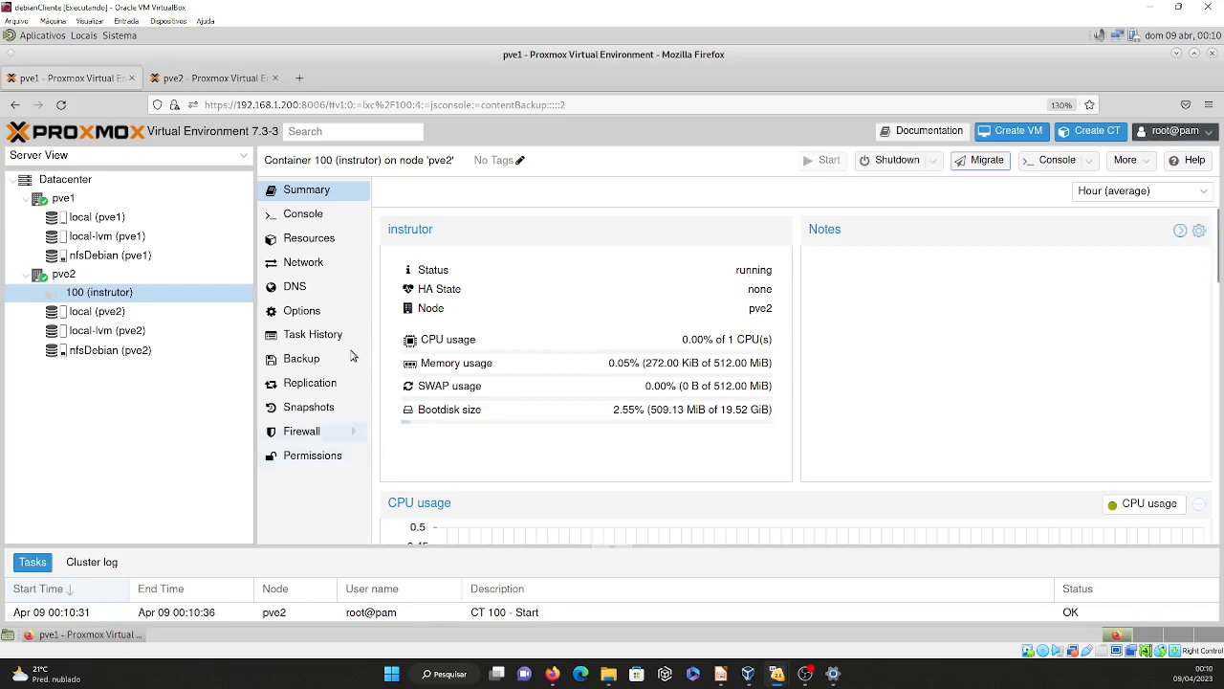
pyautogui.click(303, 214)
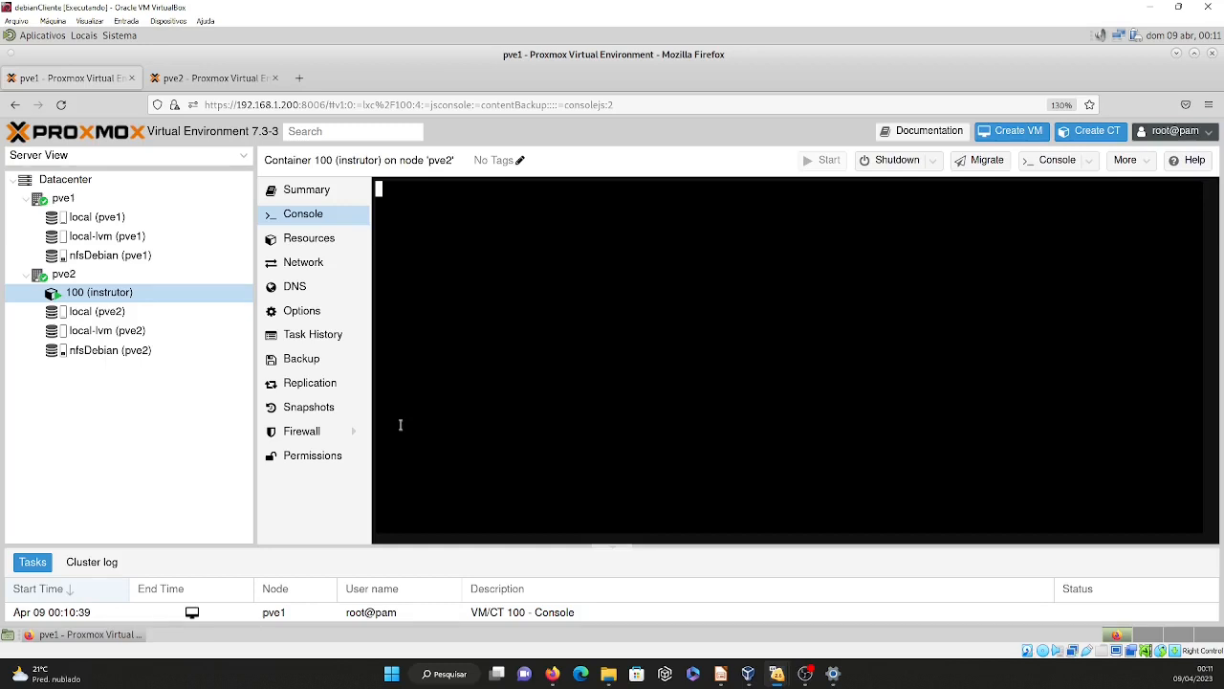
# Check container 100's resources, return to its console and briefly view it in a separate console window.
pyautogui.click(311, 238)
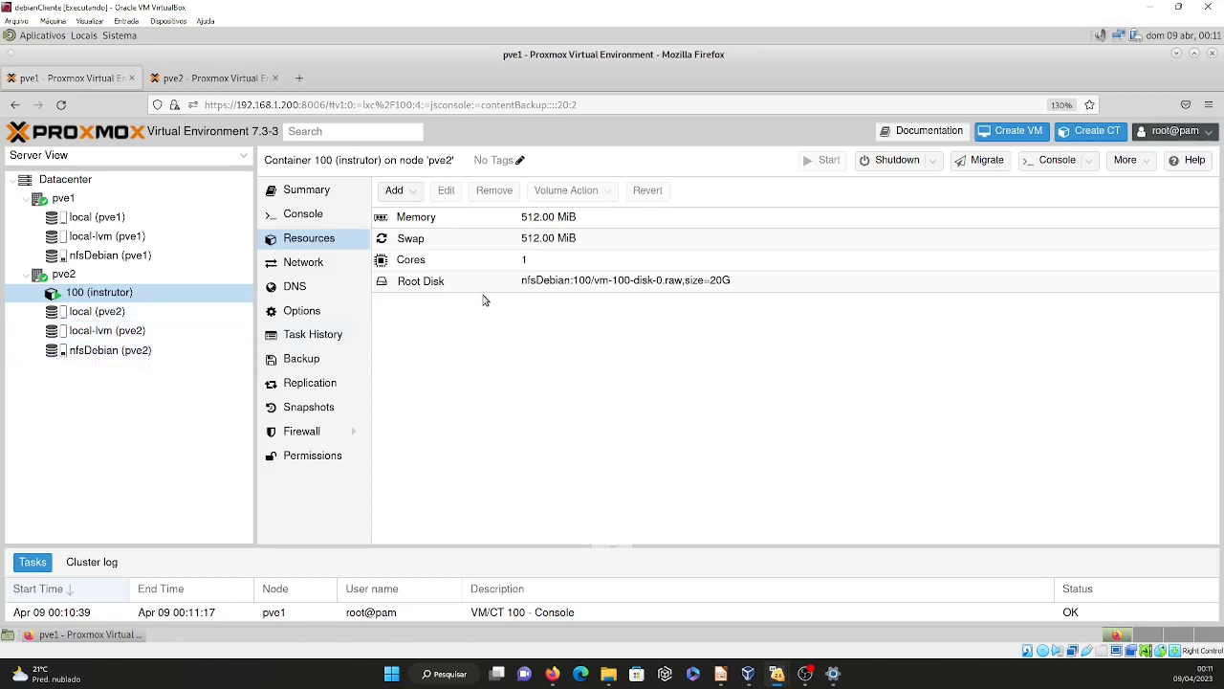
pyautogui.click(328, 218)
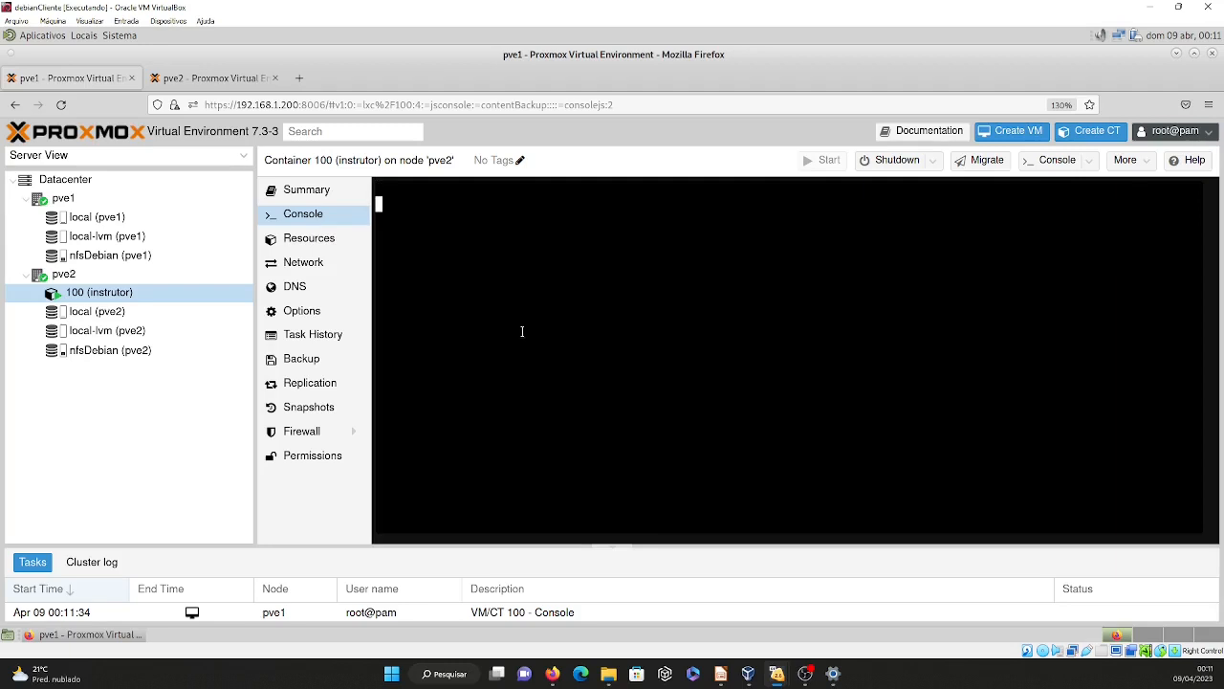
pyautogui.doubleClick(134, 296)
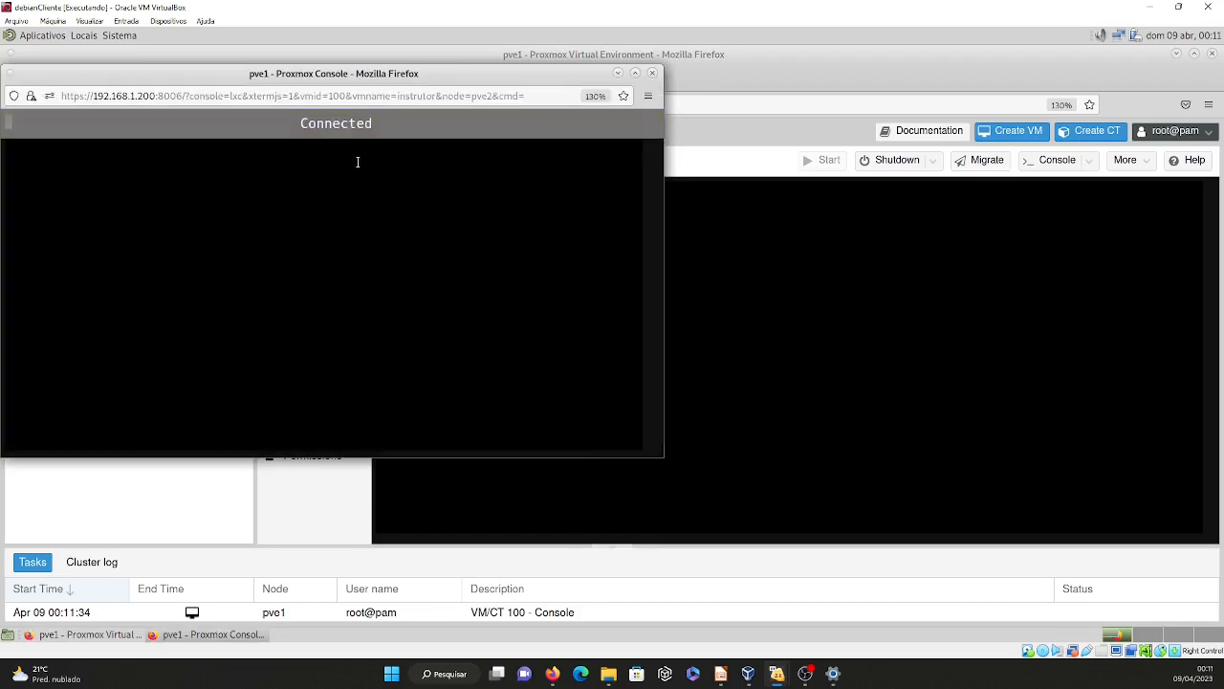
pyautogui.moveTo(428, 79); pyautogui.dragTo(708, 160)
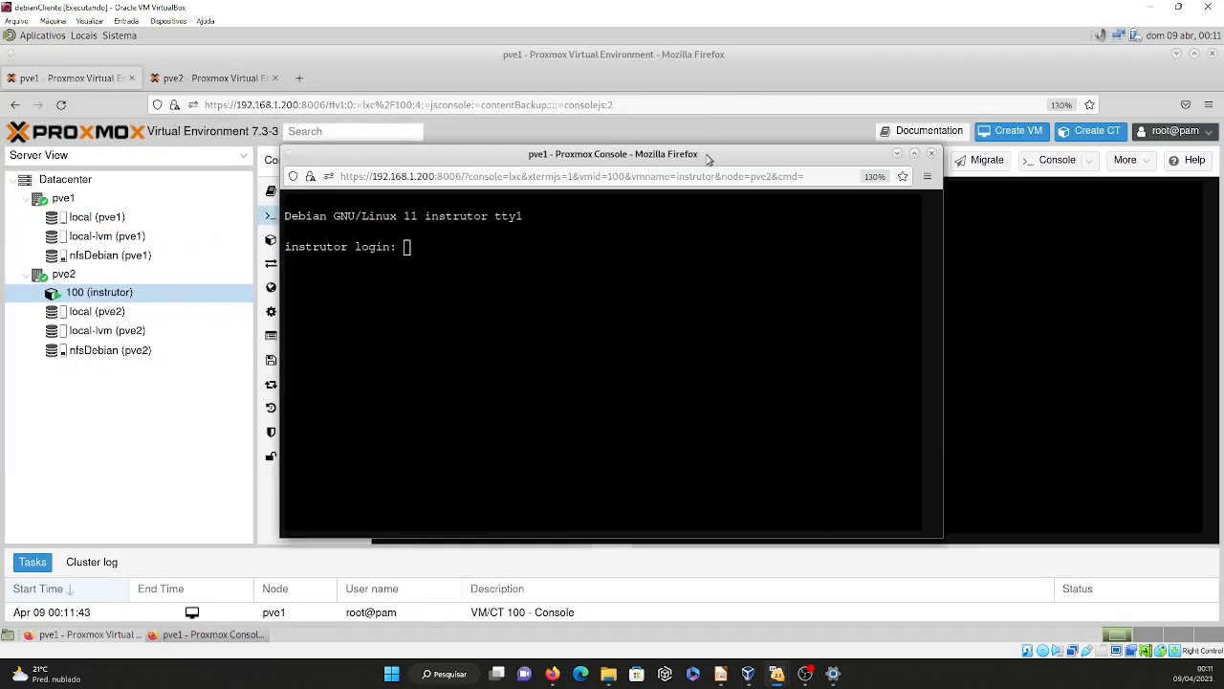
pyautogui.click(933, 155)
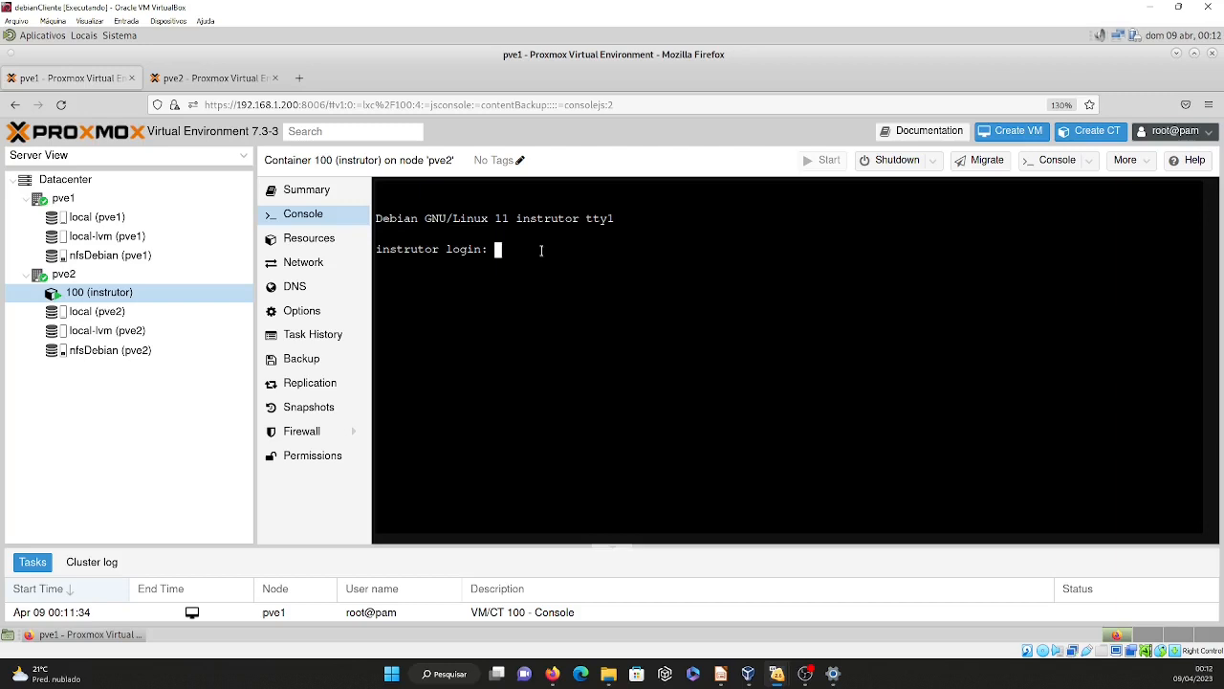
# Log in to container 100's console as root with the account password.
pyautogui.write('root')
pyautogui.press('Return')
pyautogui.press('Return')
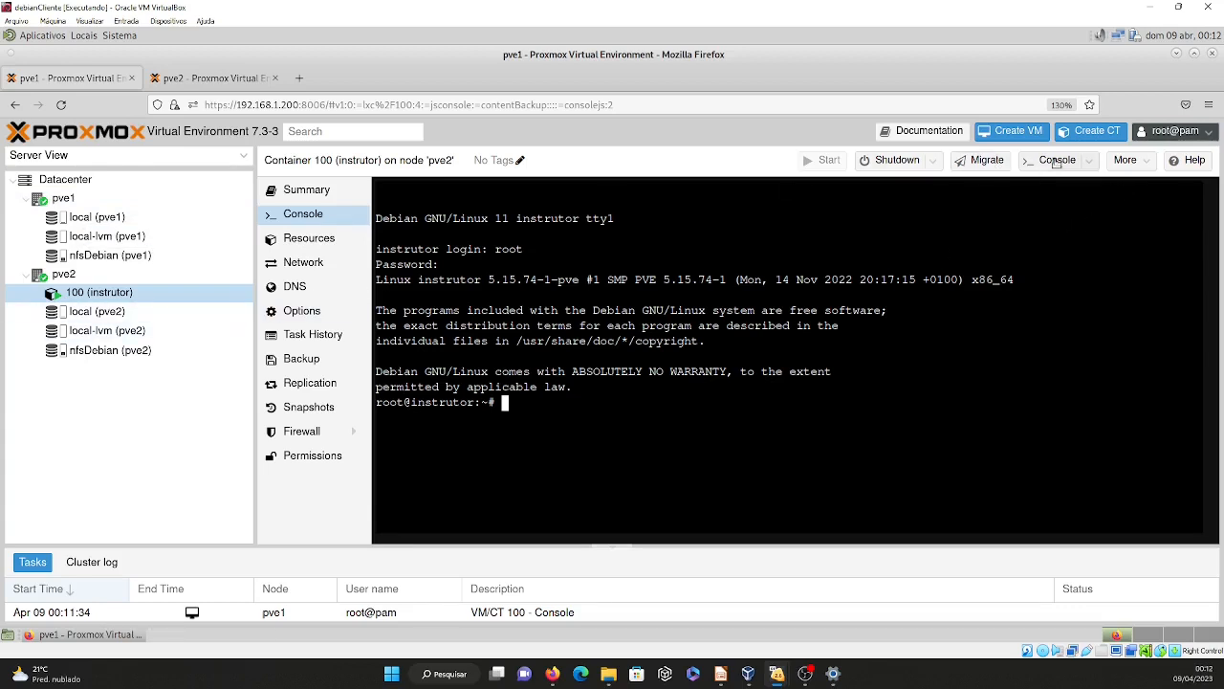
# Migrate container 100 (instrutor) from pve2 to target node pve1 in restart mode.
pyautogui.click(992, 163)
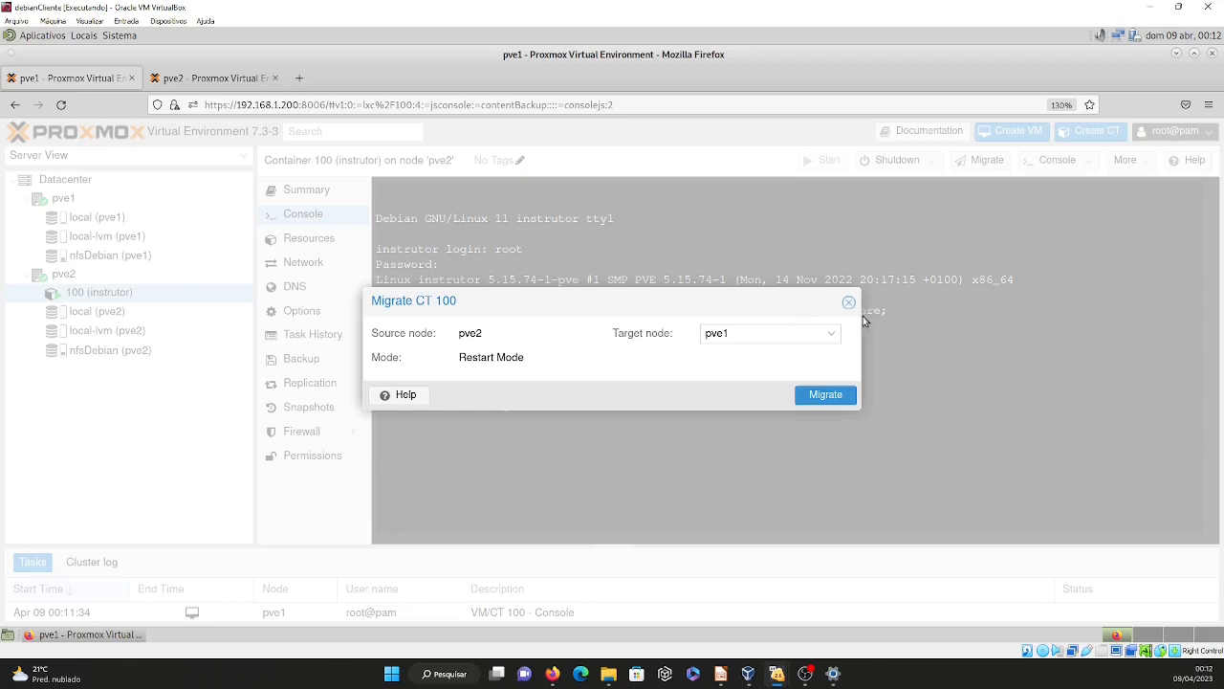
pyautogui.click(832, 335)
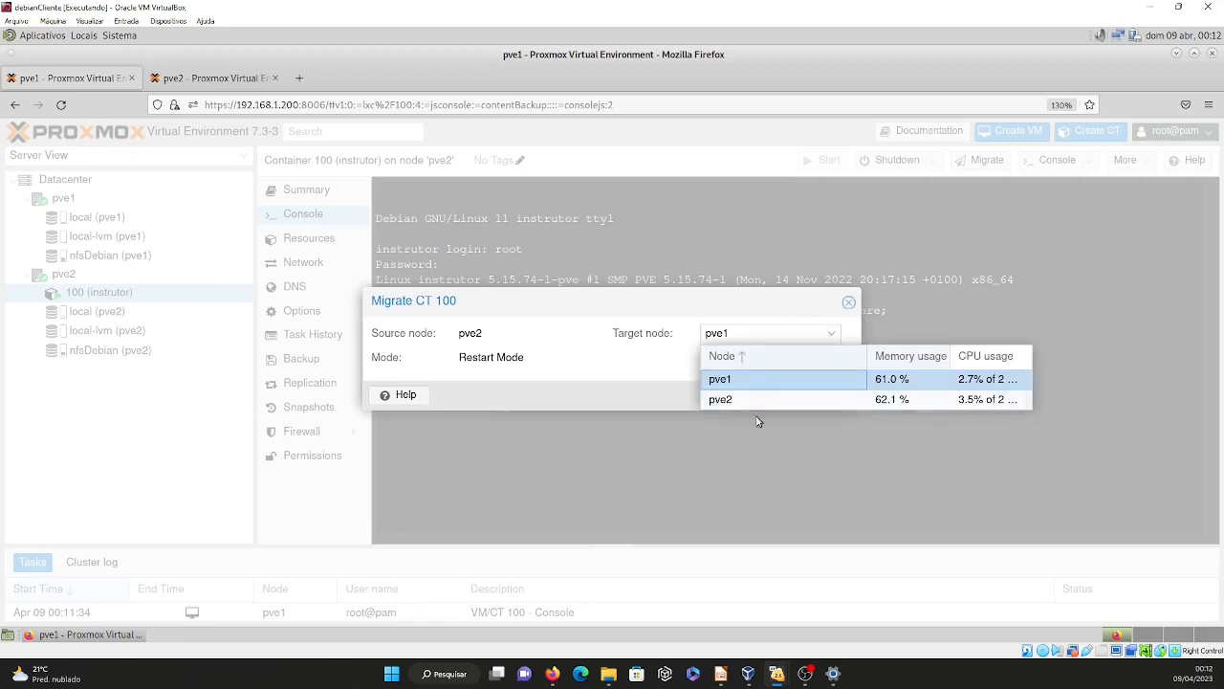
pyautogui.click(729, 400)
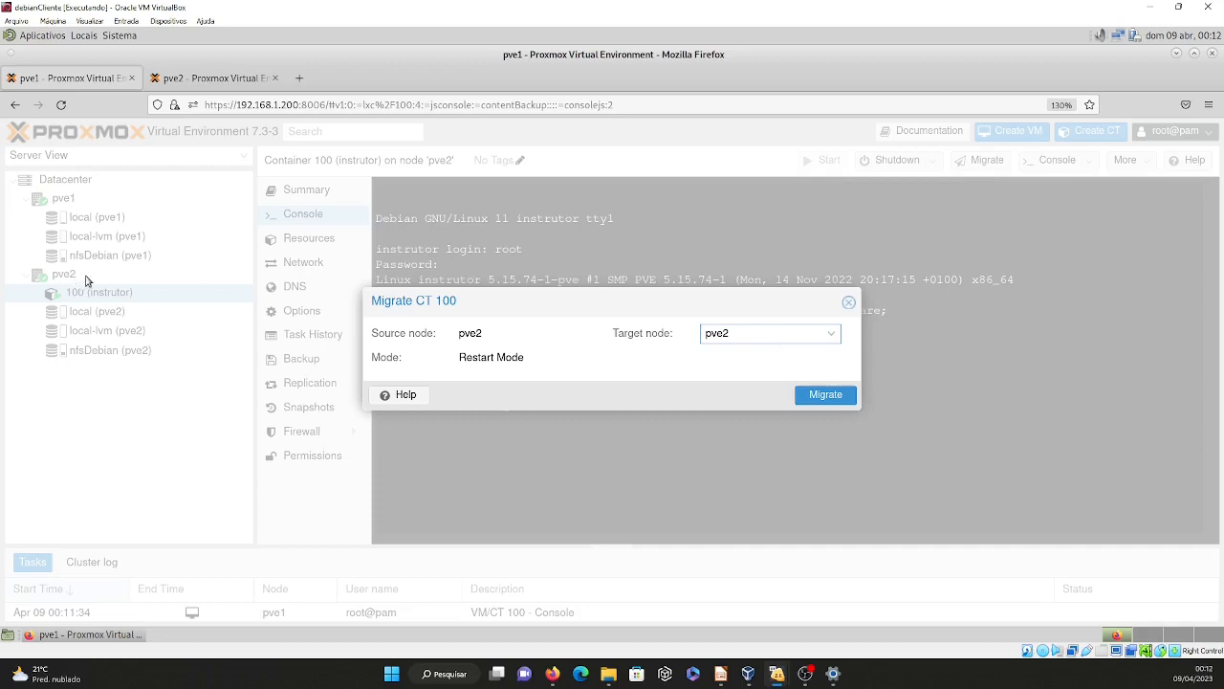
pyautogui.click(829, 336)
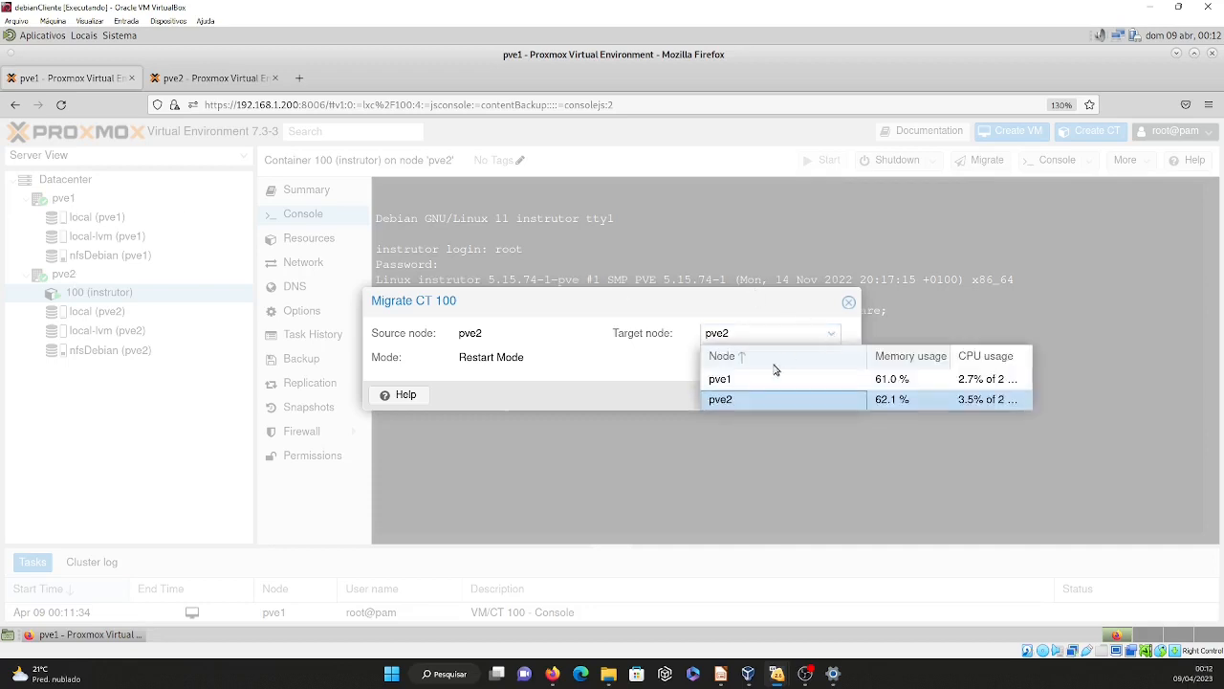
pyautogui.click(731, 385)
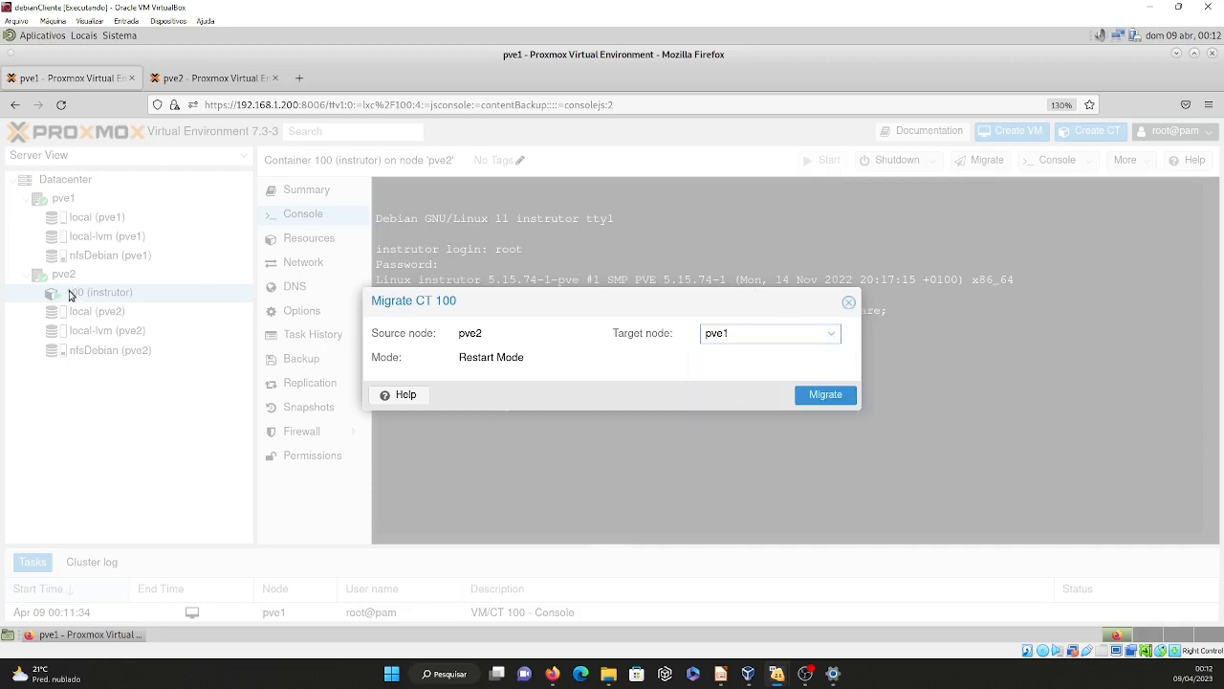
pyautogui.click(826, 395)
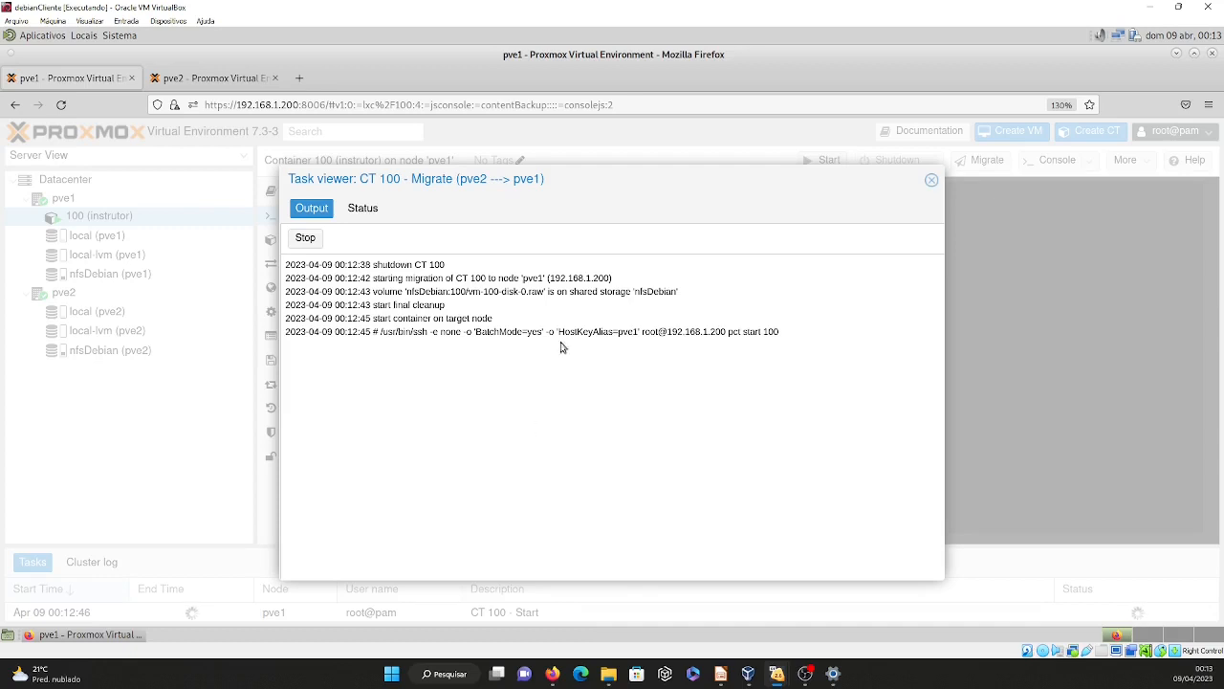
# Follow the output and status of container 100's migration to pve1, then close the task viewer.
pyautogui.moveTo(537, 185)
pyautogui.mouseDown()
pyautogui.moveTo(665, 207)
pyautogui.moveTo(635, 144)
pyautogui.moveTo(631, 167)
pyautogui.mouseUp()
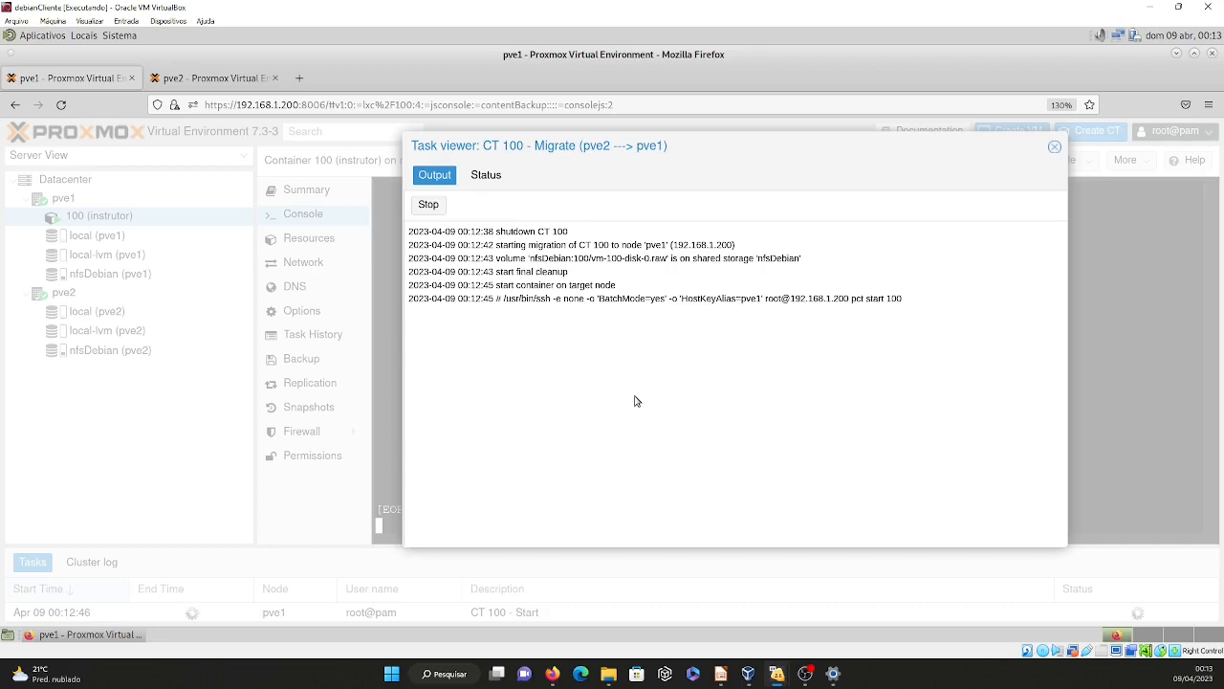
pyautogui.click(484, 175)
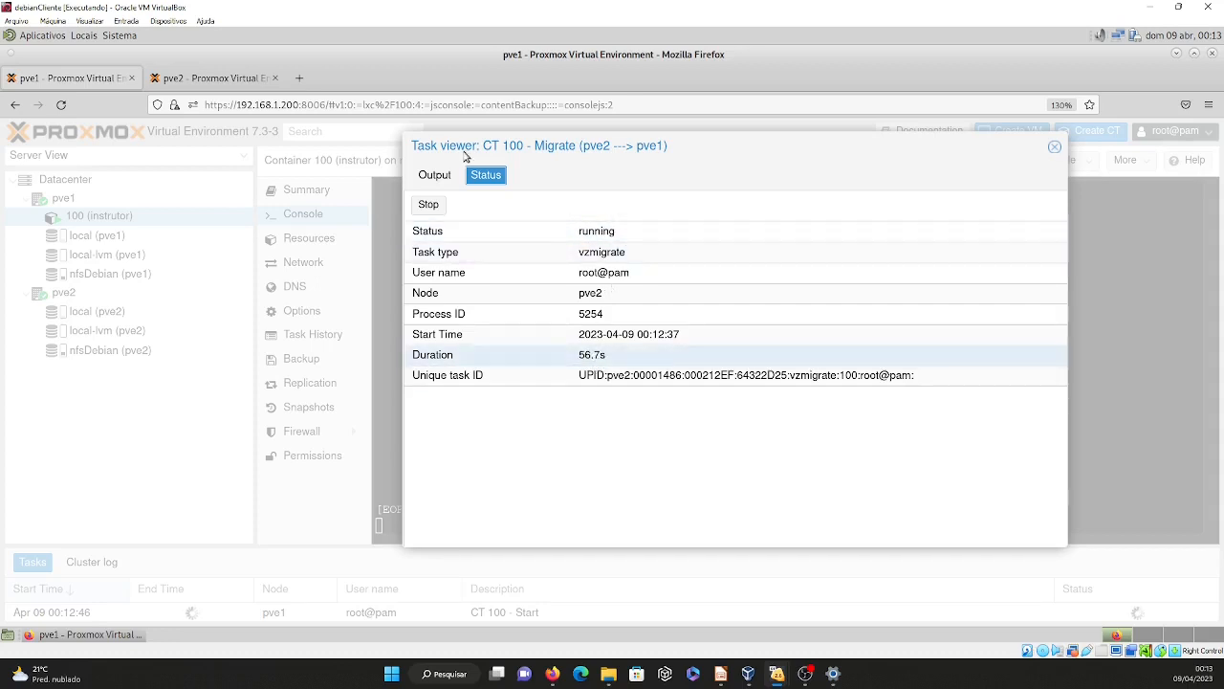
pyautogui.click(442, 181)
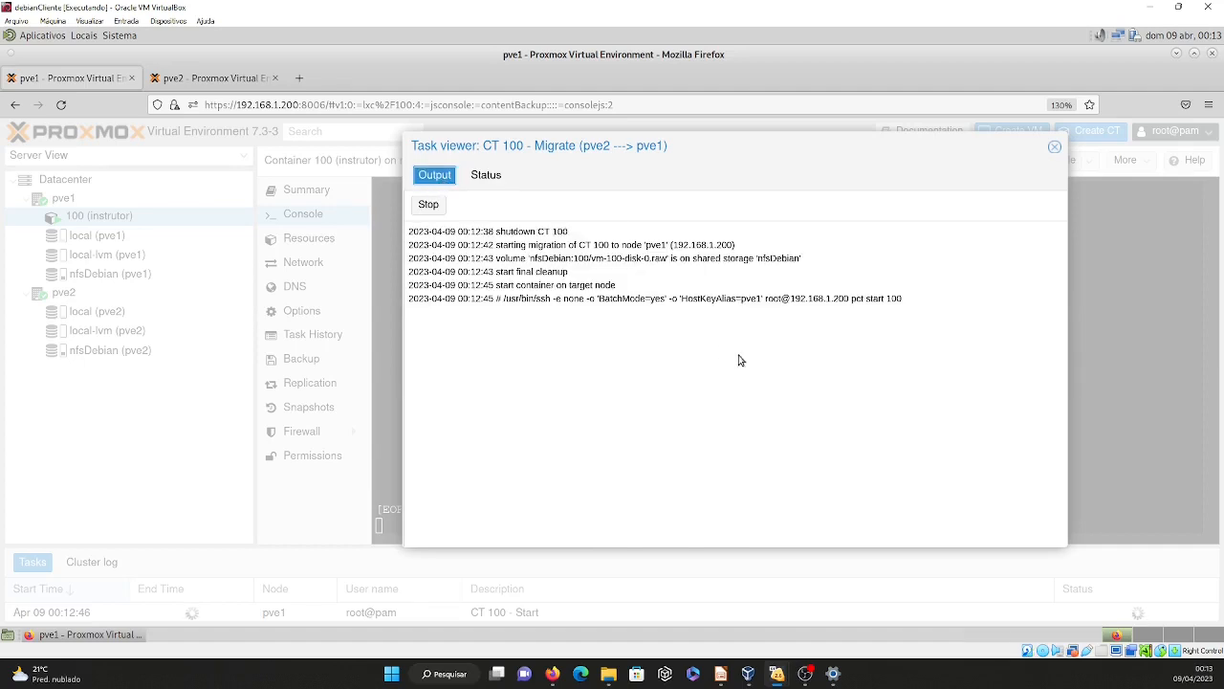
pyautogui.click(490, 180)
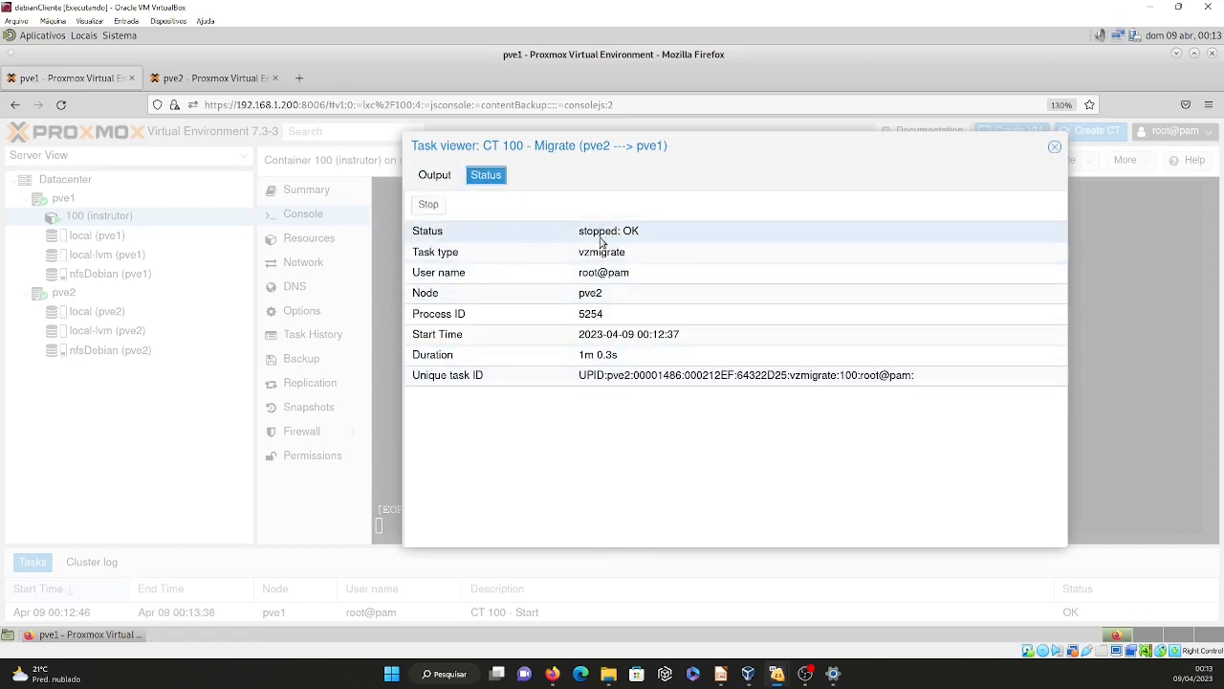
pyautogui.click(437, 177)
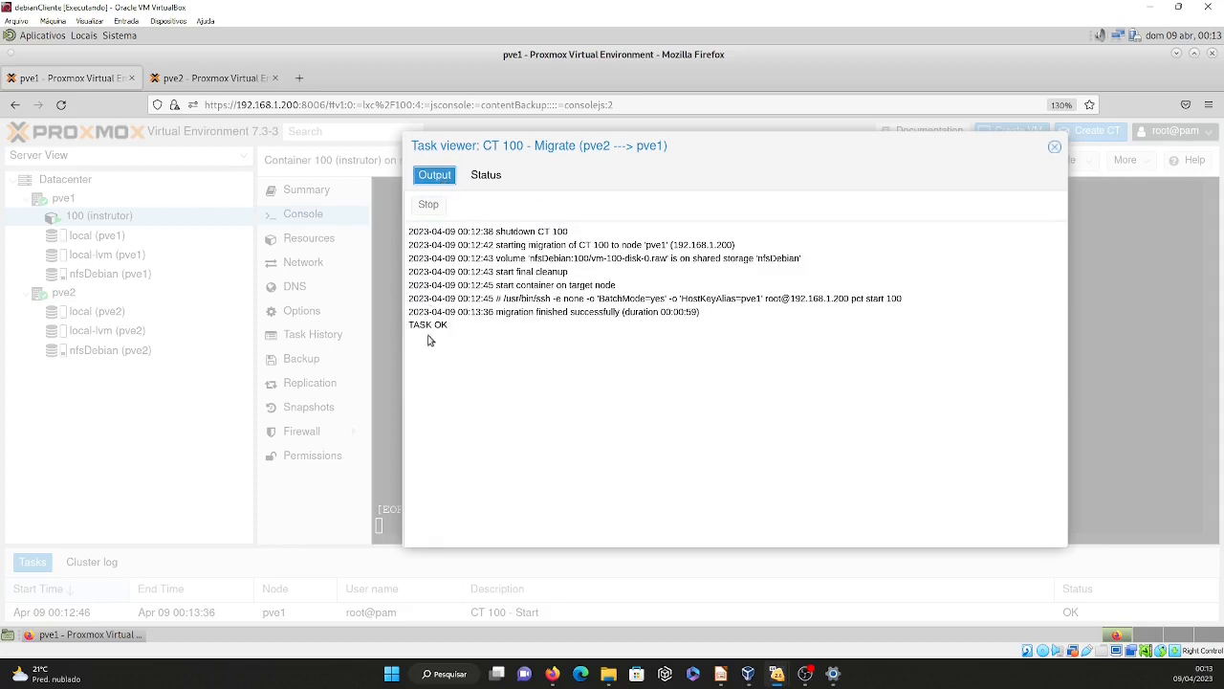
pyautogui.click(1055, 149)
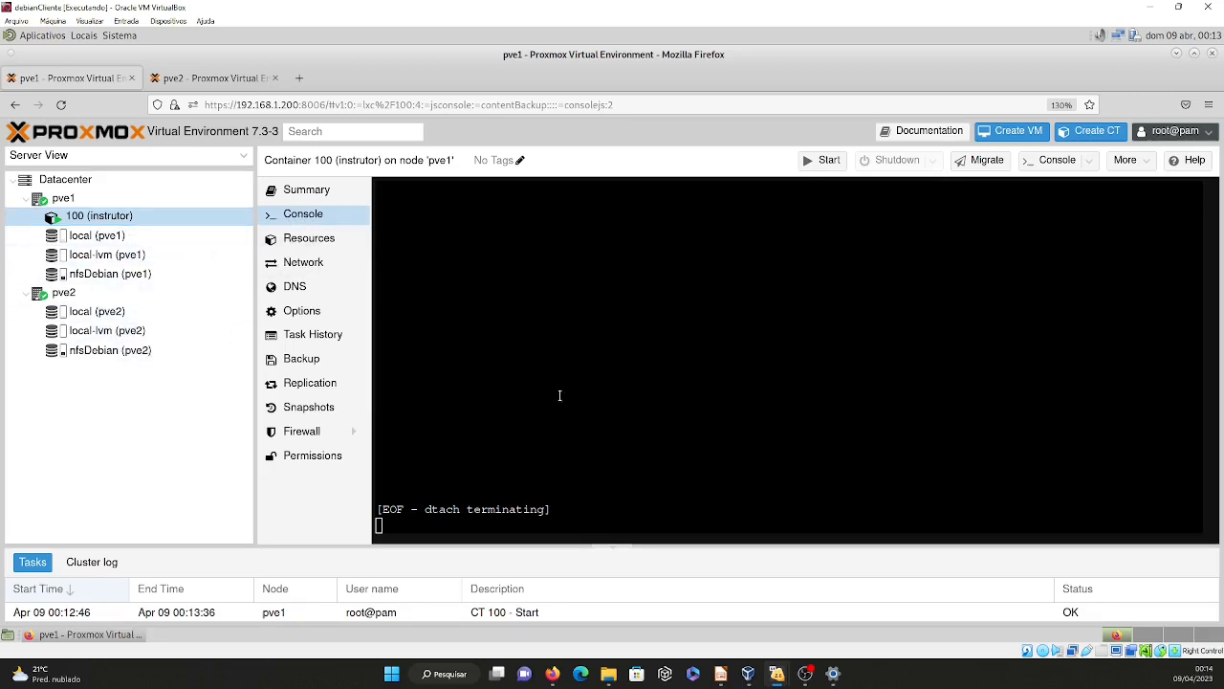
# Open container 100's console on pve1 in a separate window, test its response and close the window.
pyautogui.doubleClick(106, 217)
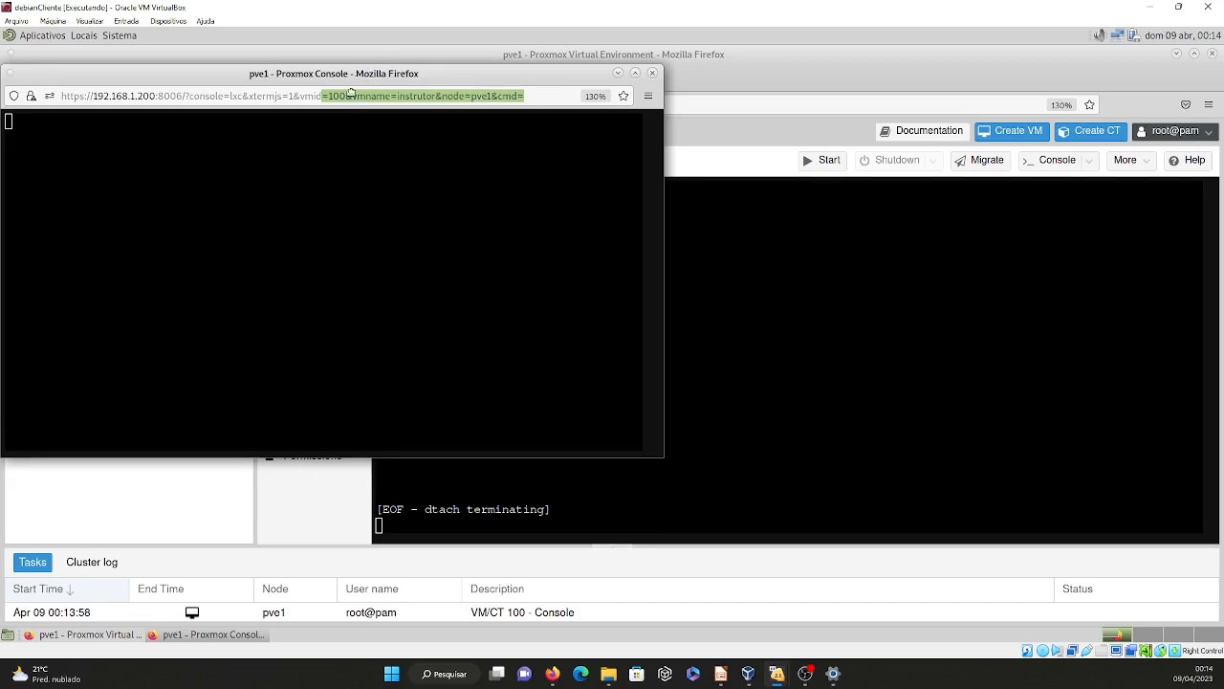
pyautogui.moveTo(354, 76); pyautogui.dragTo(763, 206)
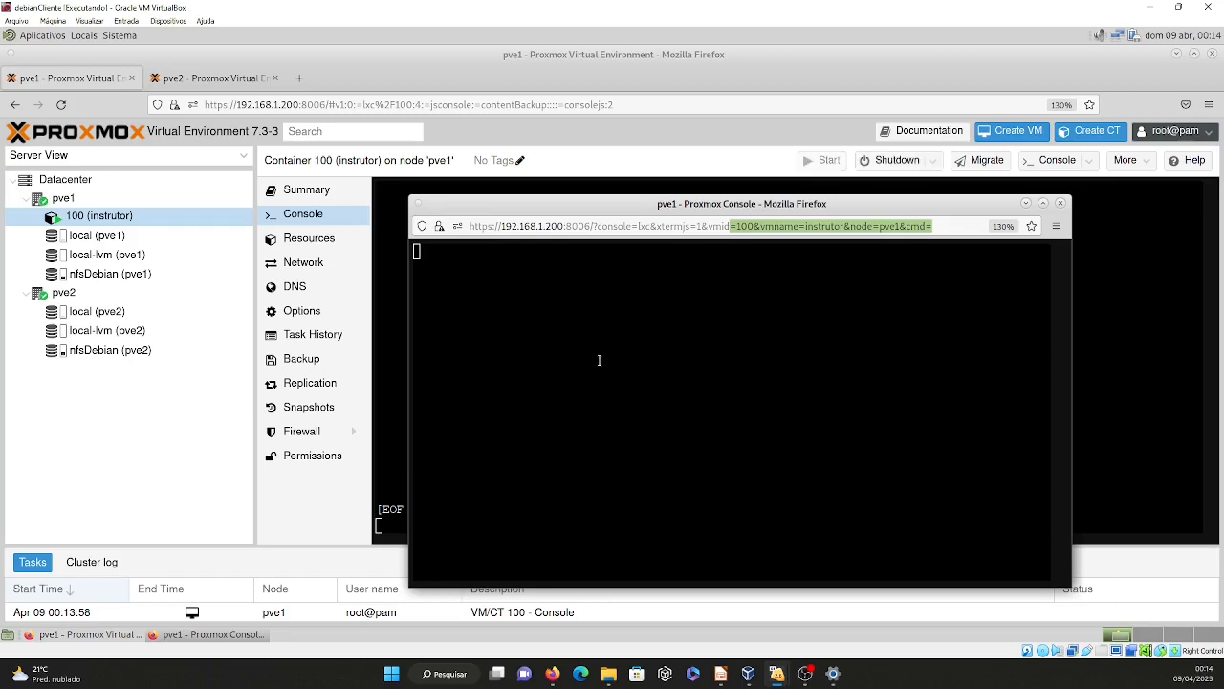
pyautogui.click(596, 308)
pyautogui.press('Return')
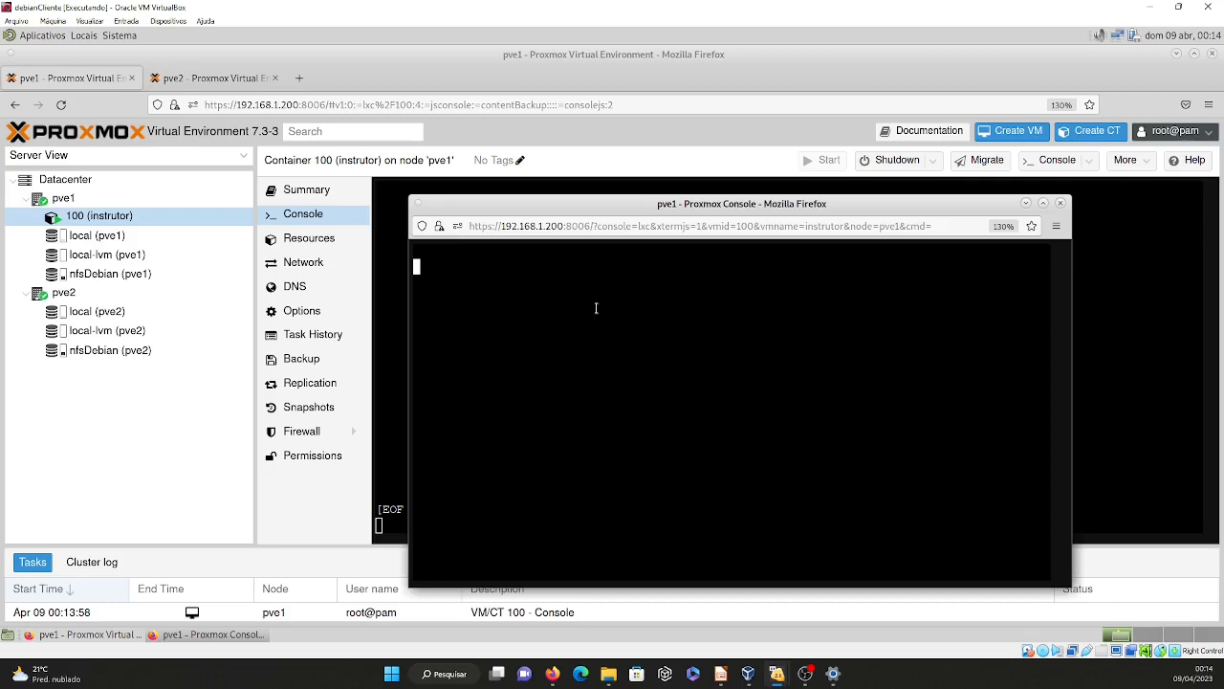
pyautogui.click(1059, 205)
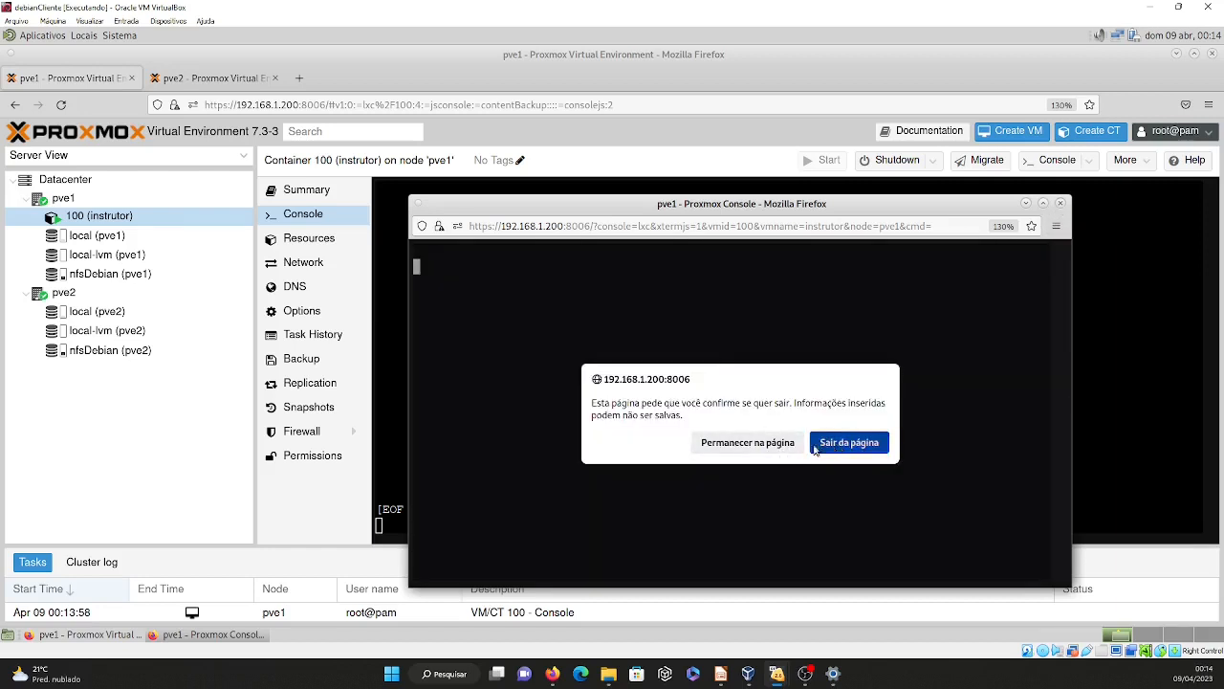
pyautogui.click(822, 447)
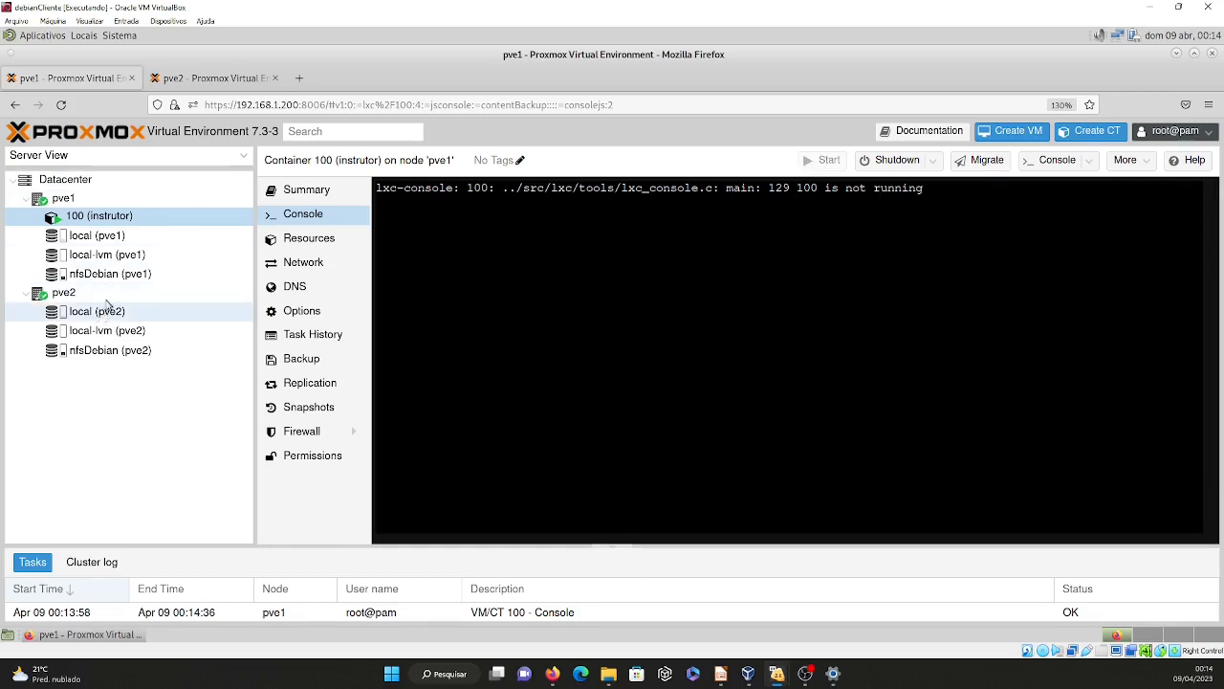
# Reboot container 100 (instrutor) on pve1 and confirm the reboot.
pyautogui.click(113, 224)
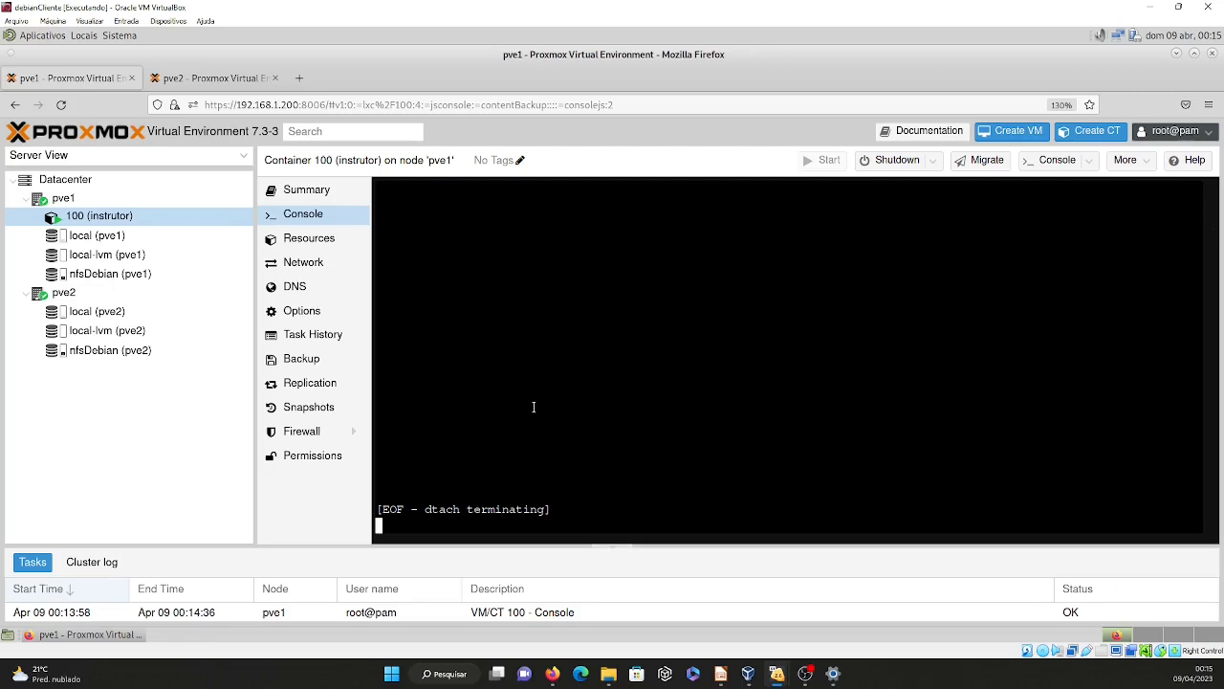
pyautogui.click(936, 164)
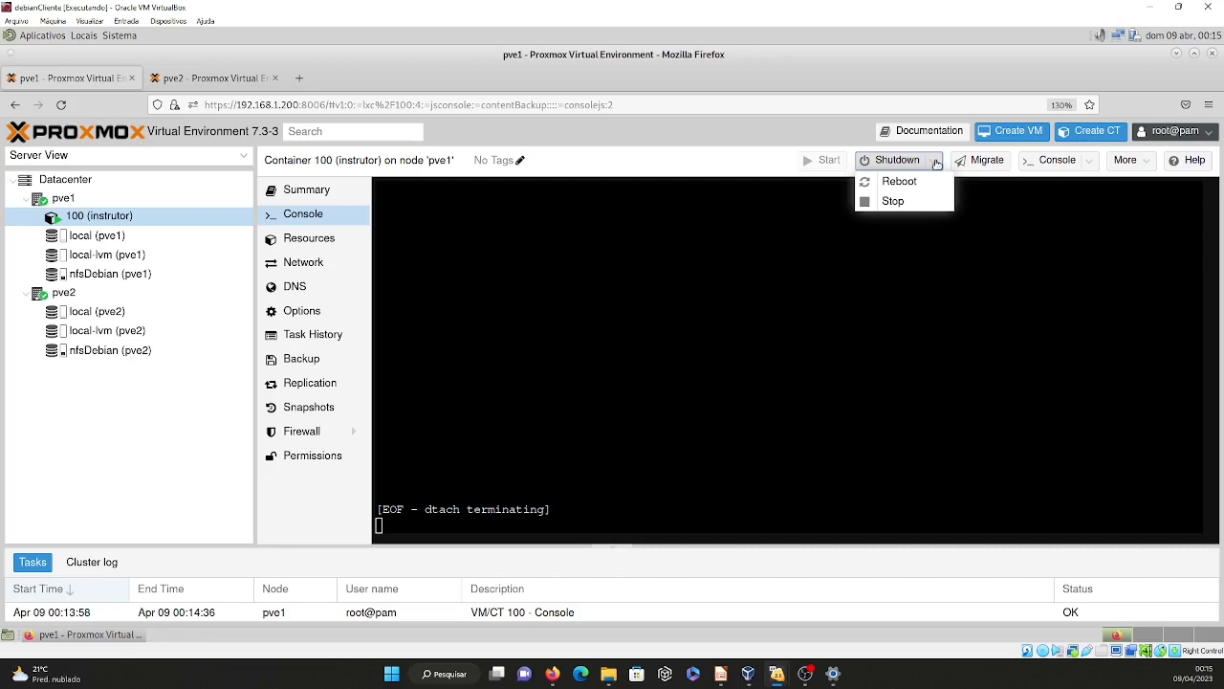
pyautogui.click(909, 189)
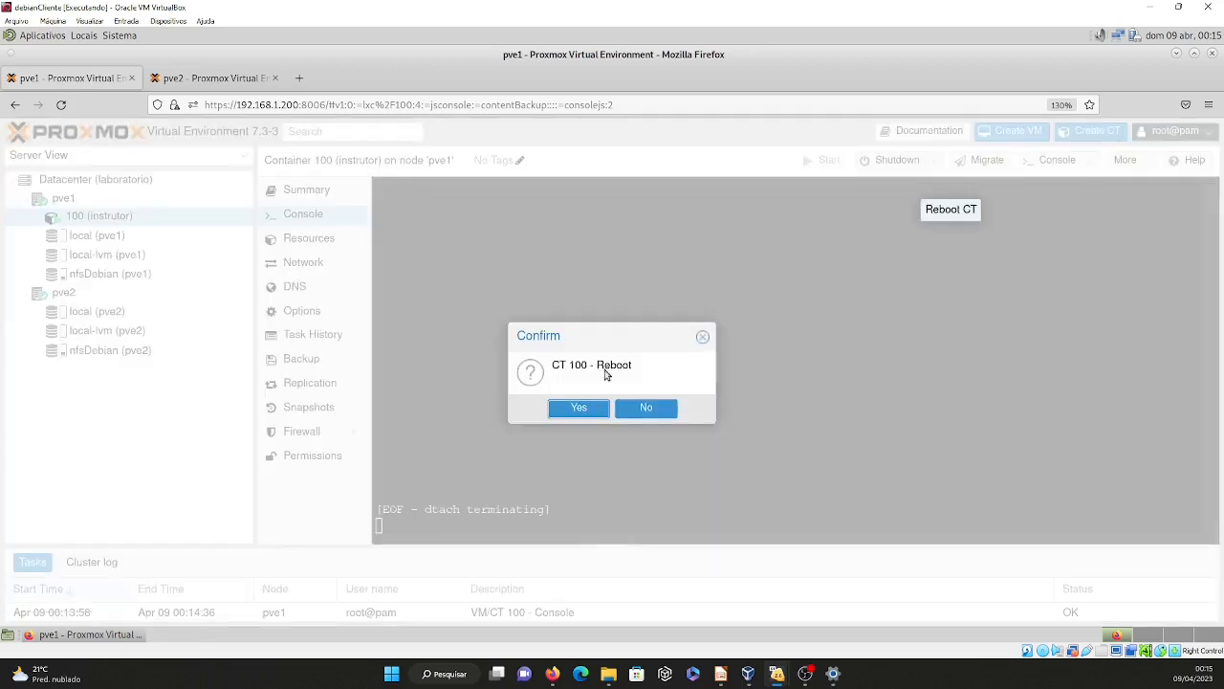
pyautogui.click(703, 339)
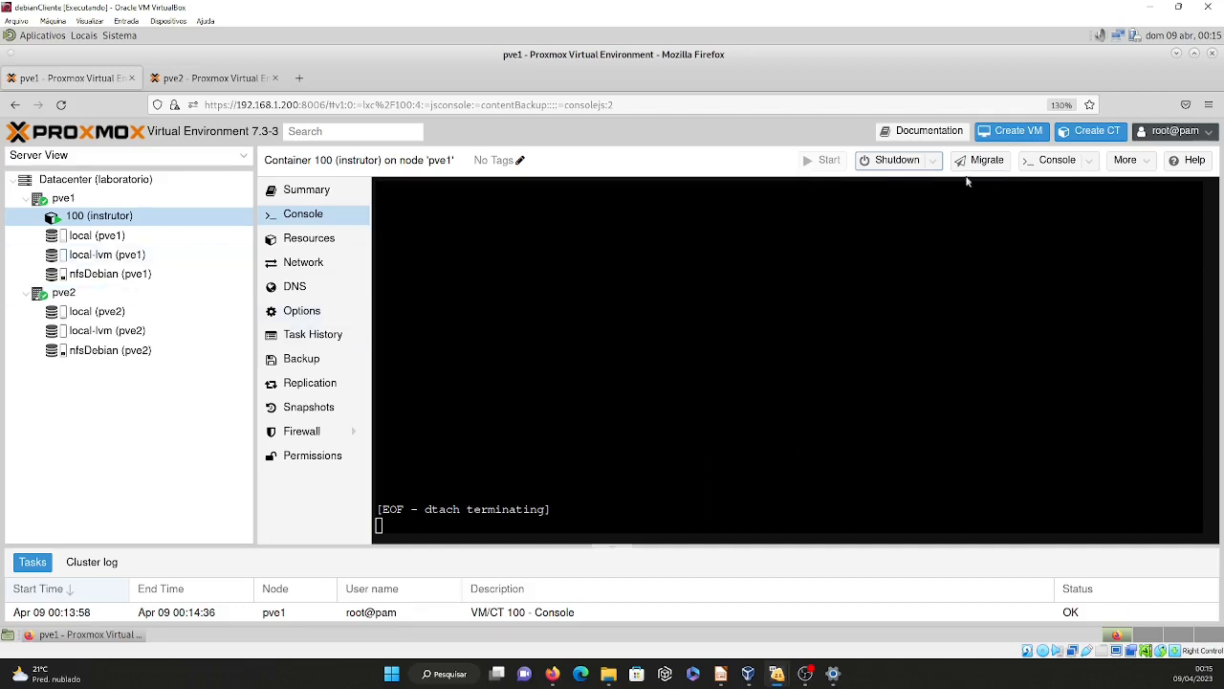
pyautogui.click(937, 162)
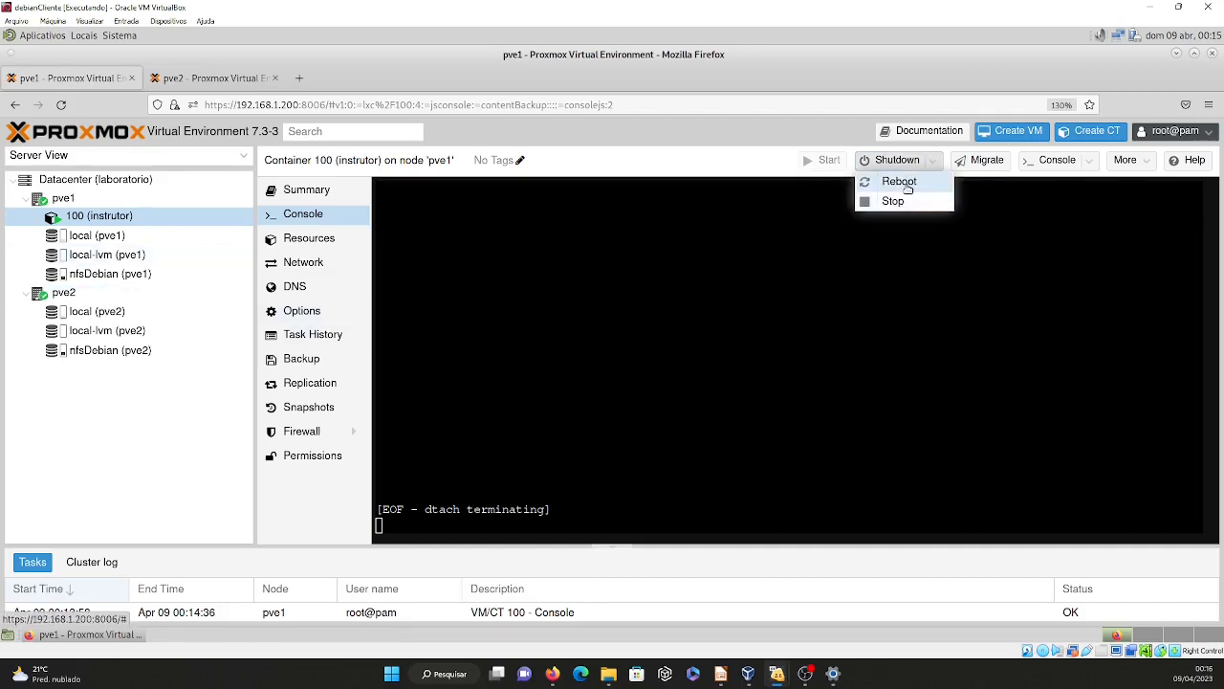
pyautogui.click(904, 181)
pyautogui.click(579, 408)
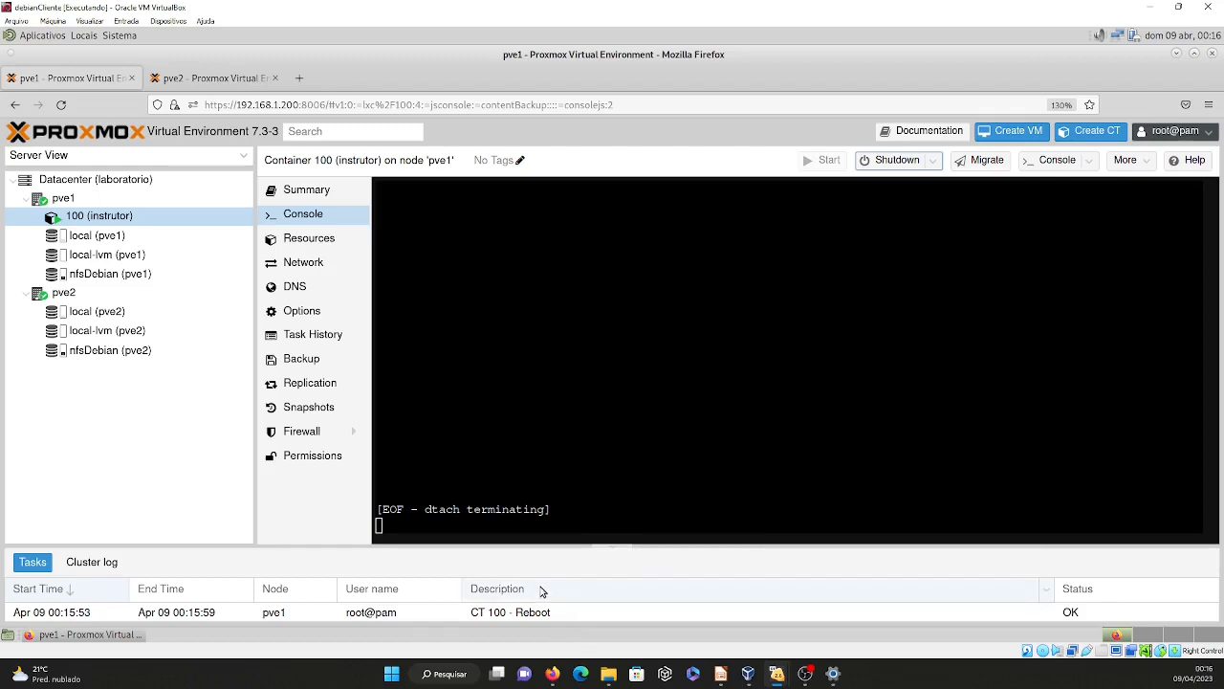
# Check container 100's network and resources on pve1 and return to its embedded console.
pyautogui.click(303, 262)
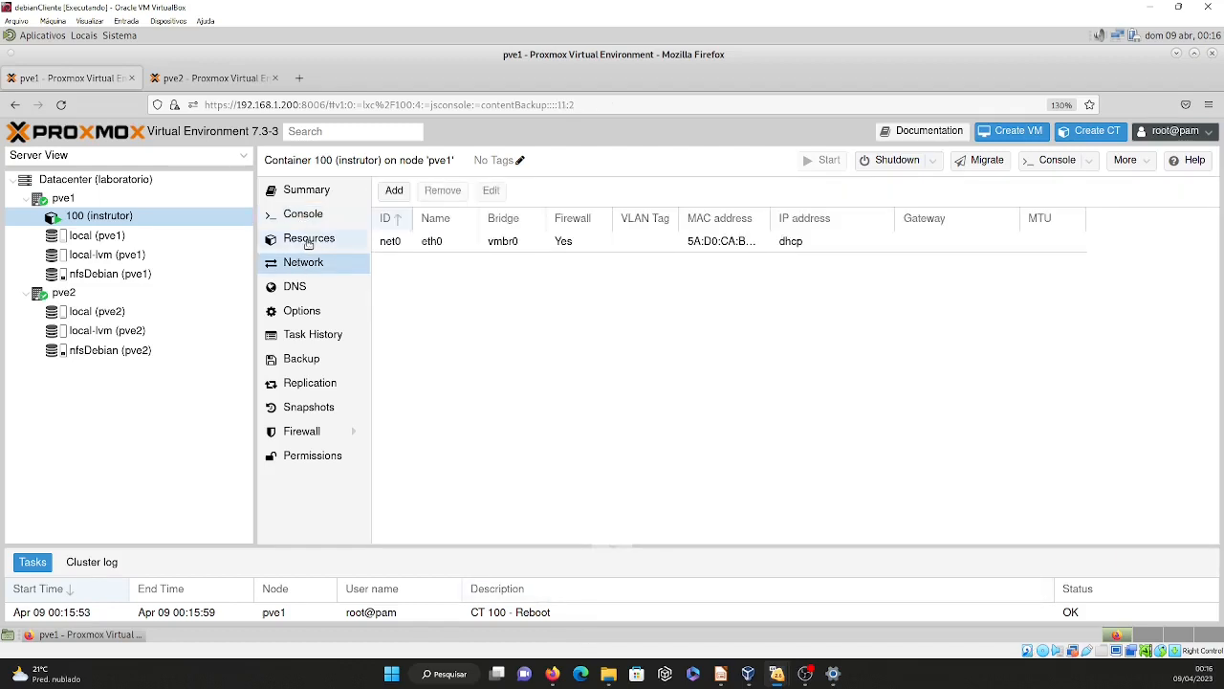
pyautogui.click(307, 240)
pyautogui.click(303, 216)
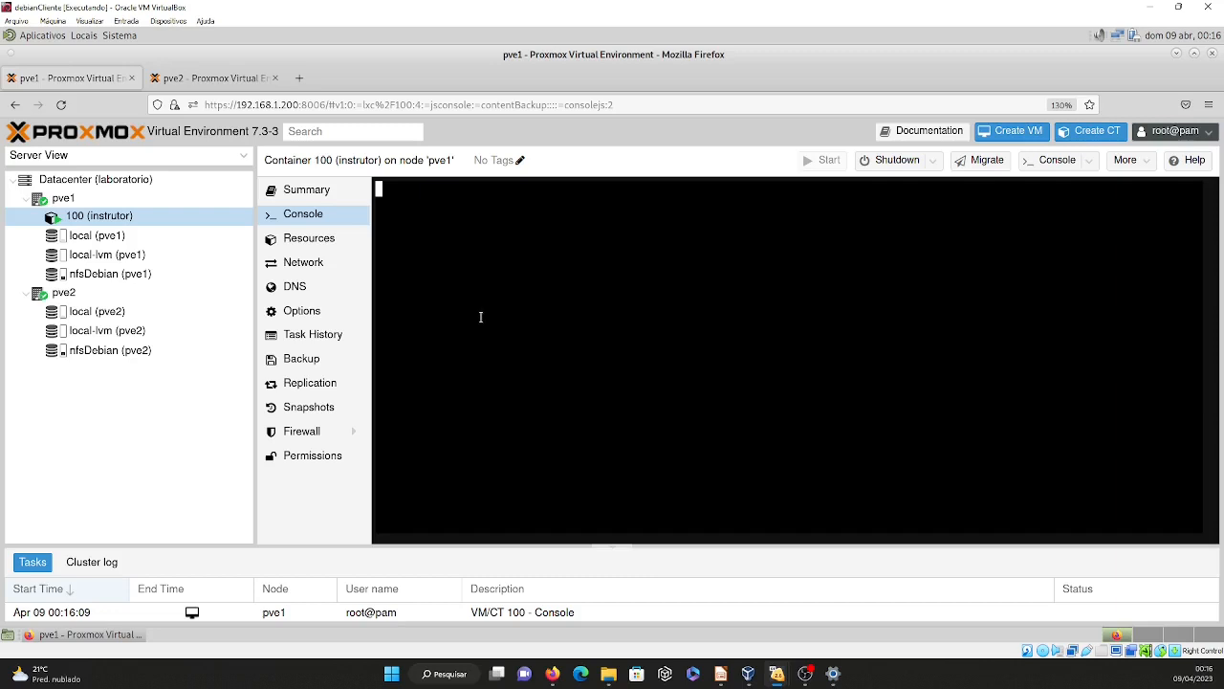
pyautogui.click(314, 238)
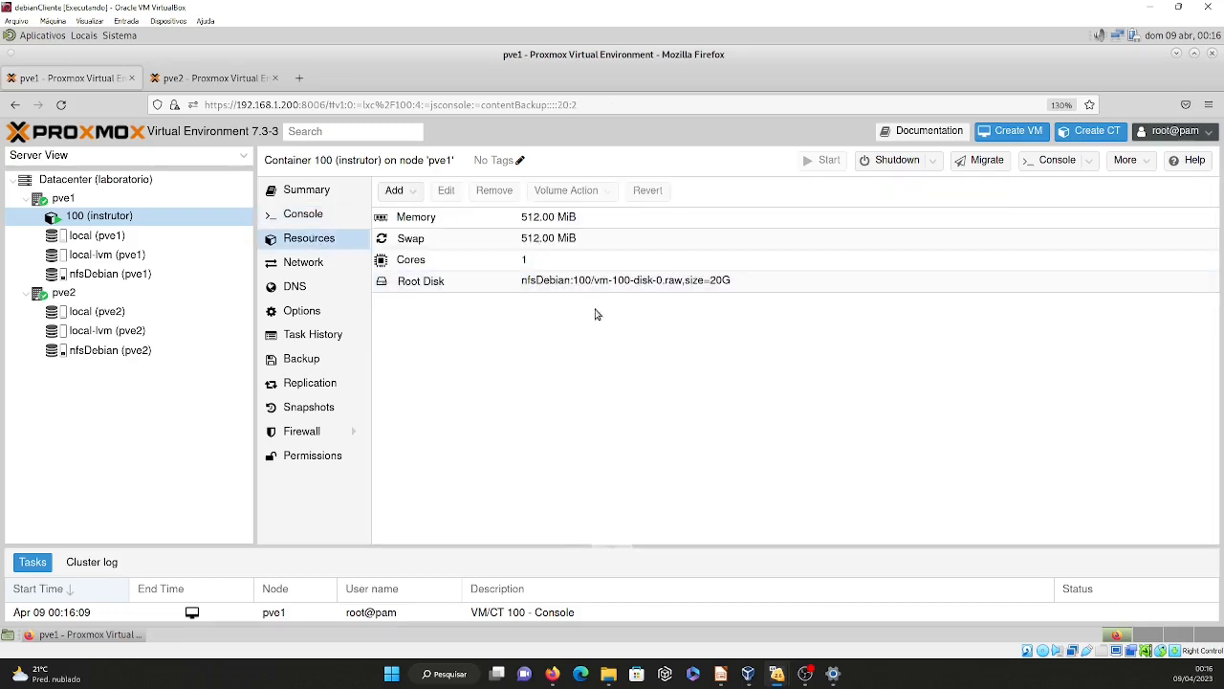
pyautogui.click(306, 215)
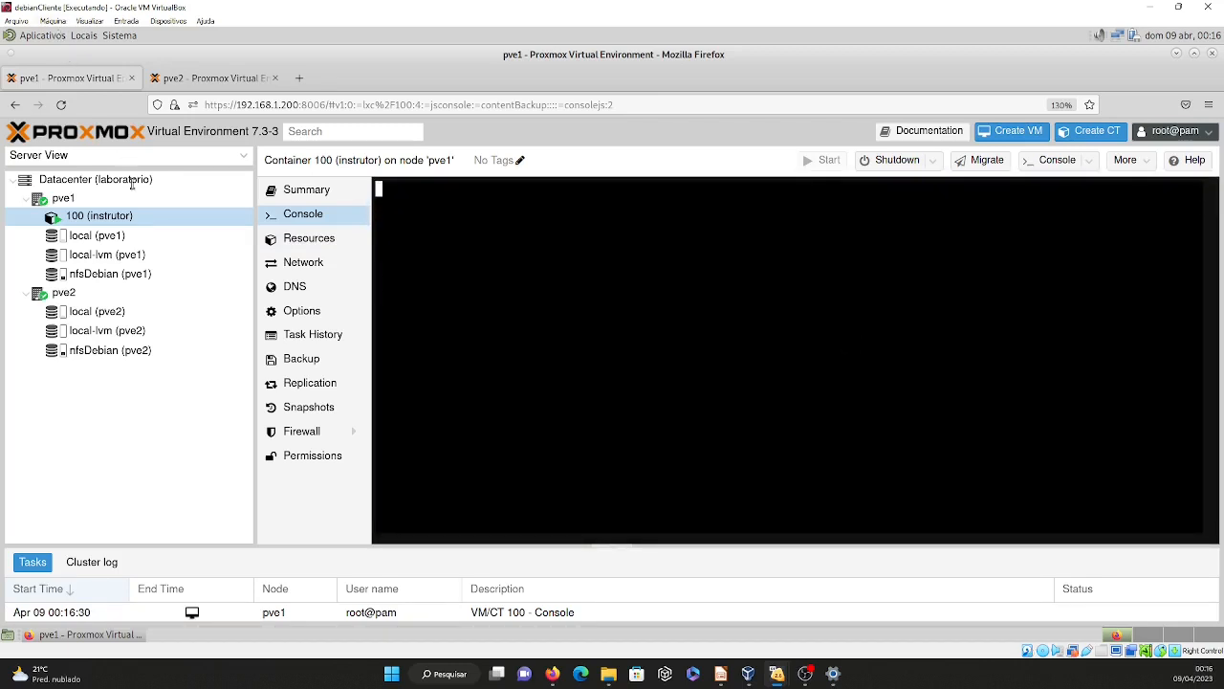
# View container 100's console in a separate window after the reboot and close that window.
pyautogui.doubleClick(101, 217)
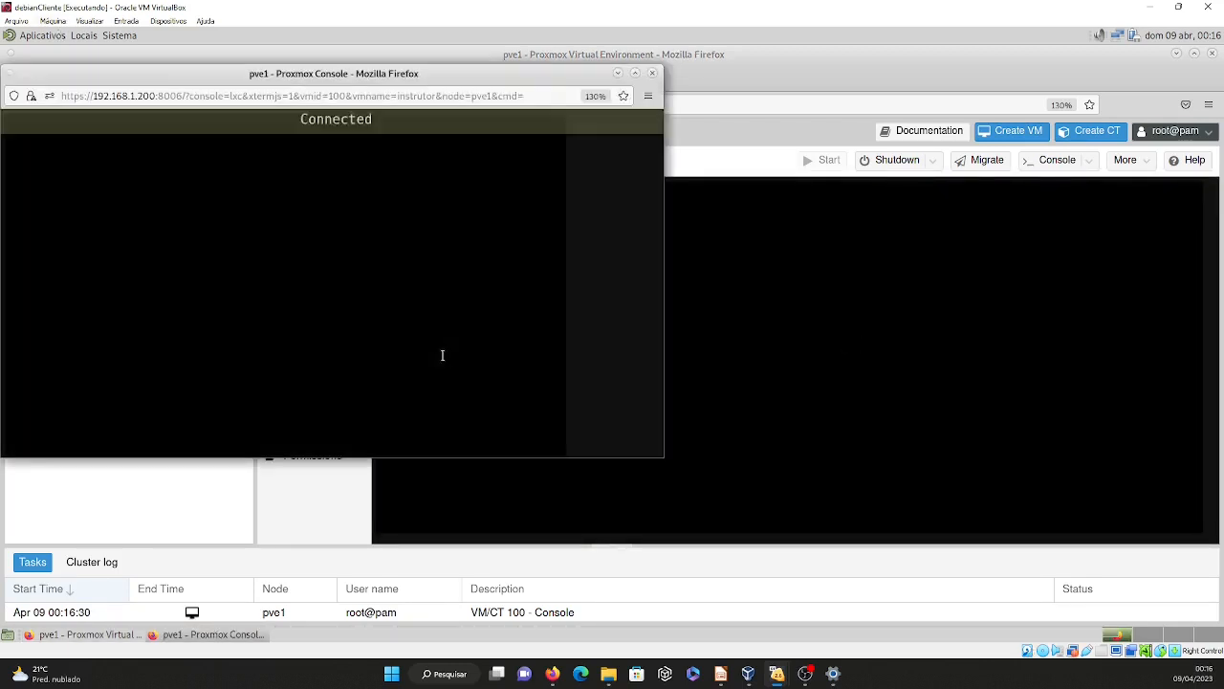
pyautogui.moveTo(289, 77); pyautogui.dragTo(810, 191)
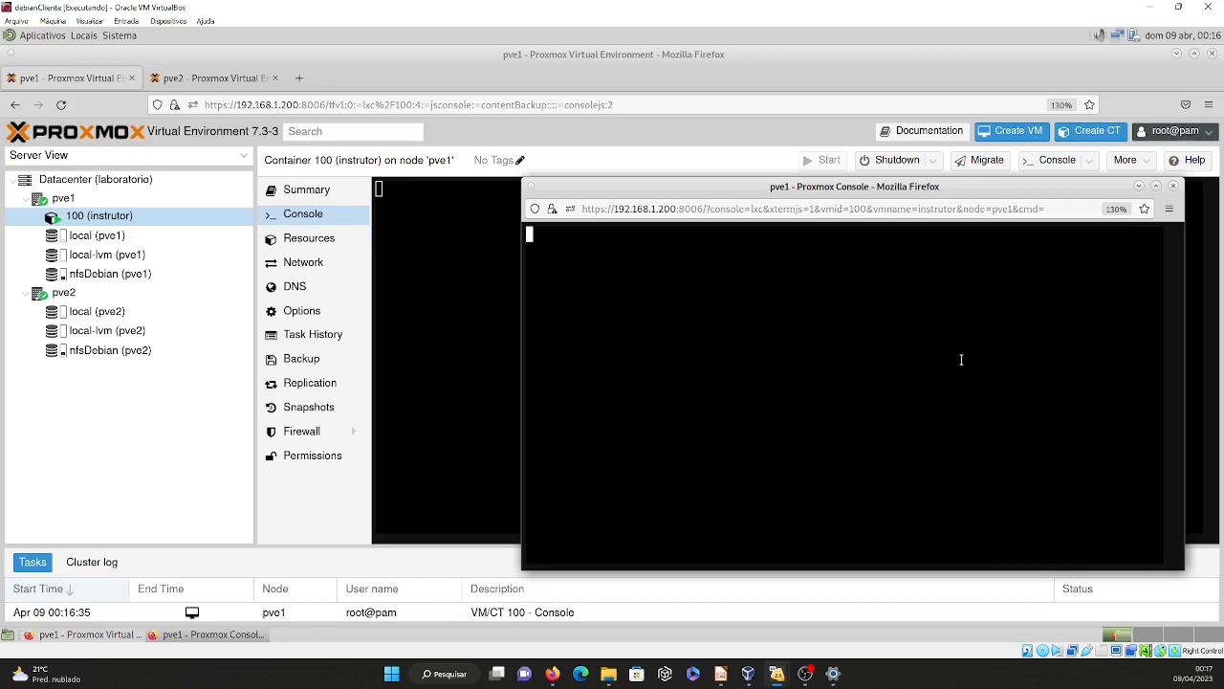
pyautogui.click(1175, 187)
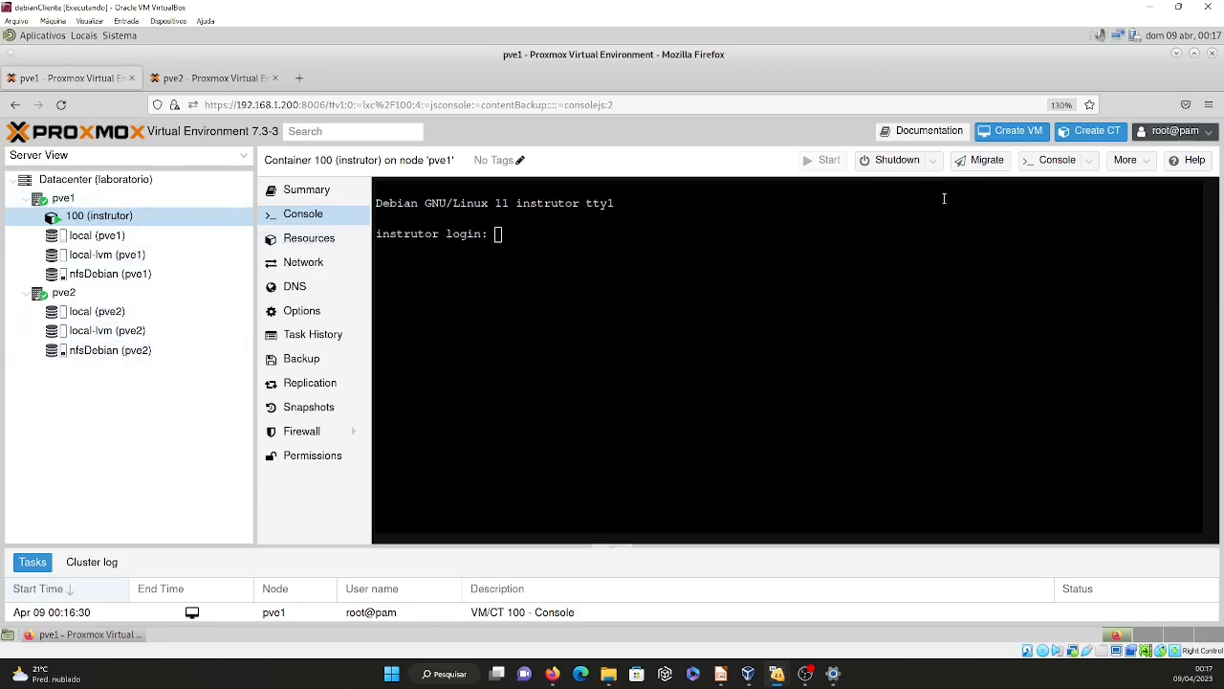
# Migrate container 100 from pve1 back to pve2 in restart mode and view the migration task's status.
pyautogui.click(988, 161)
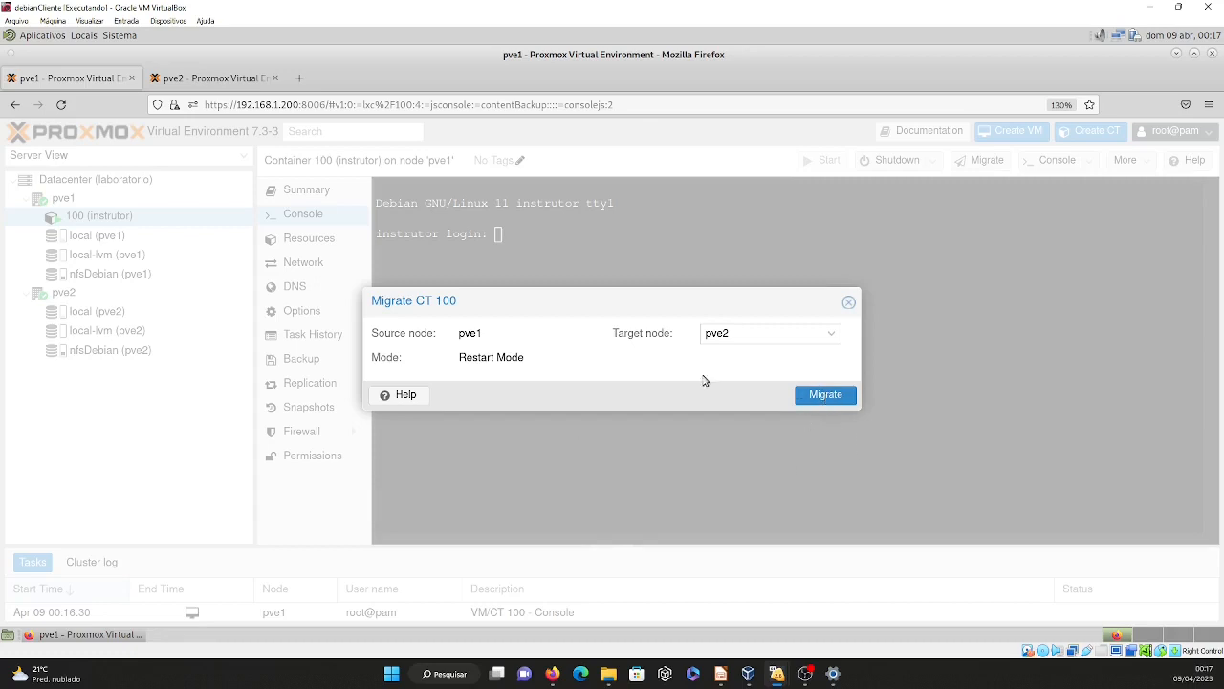
pyautogui.click(826, 397)
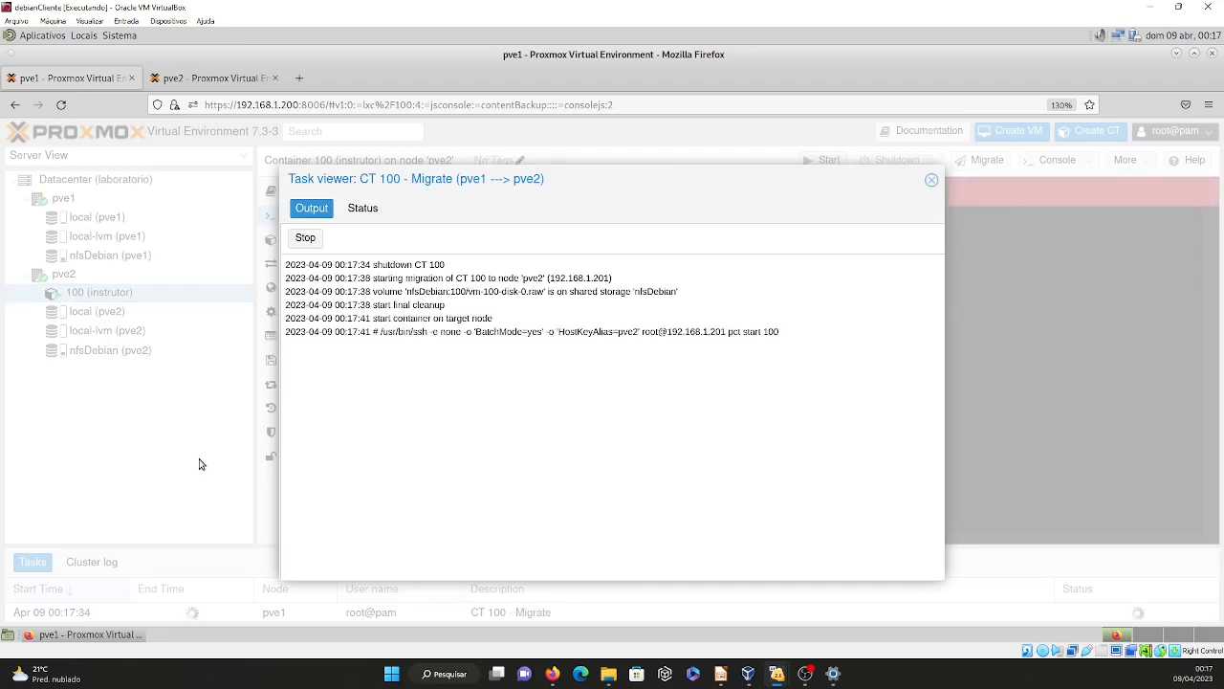
pyautogui.click(347, 211)
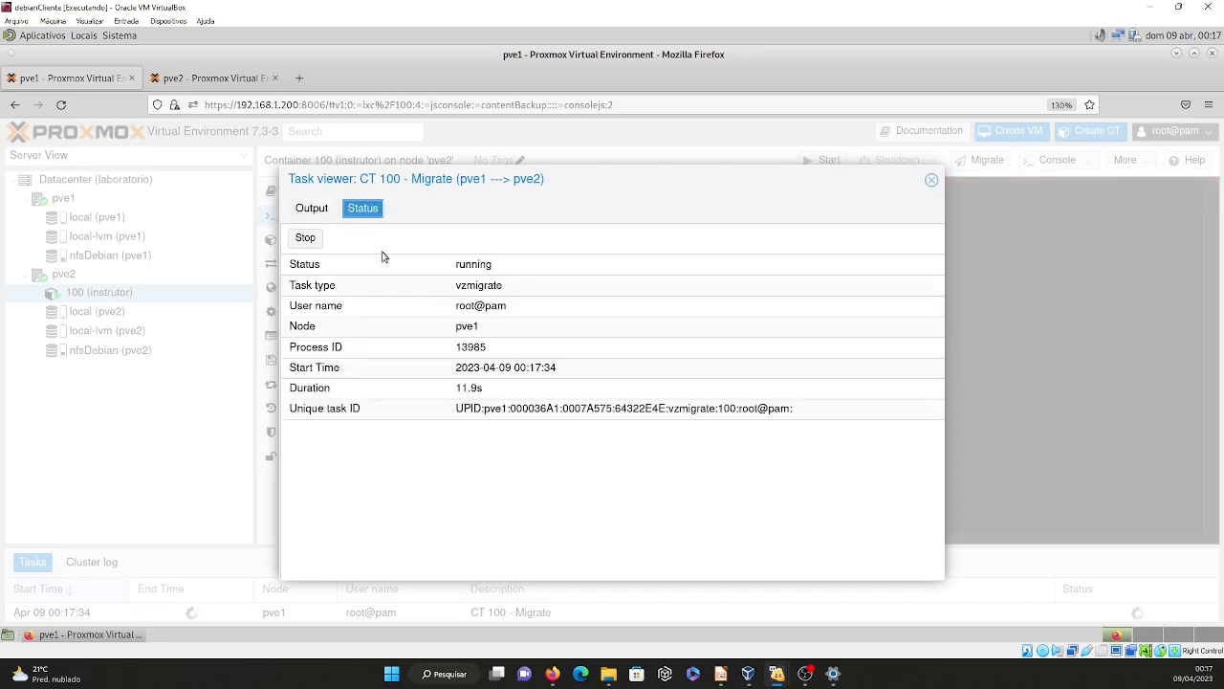